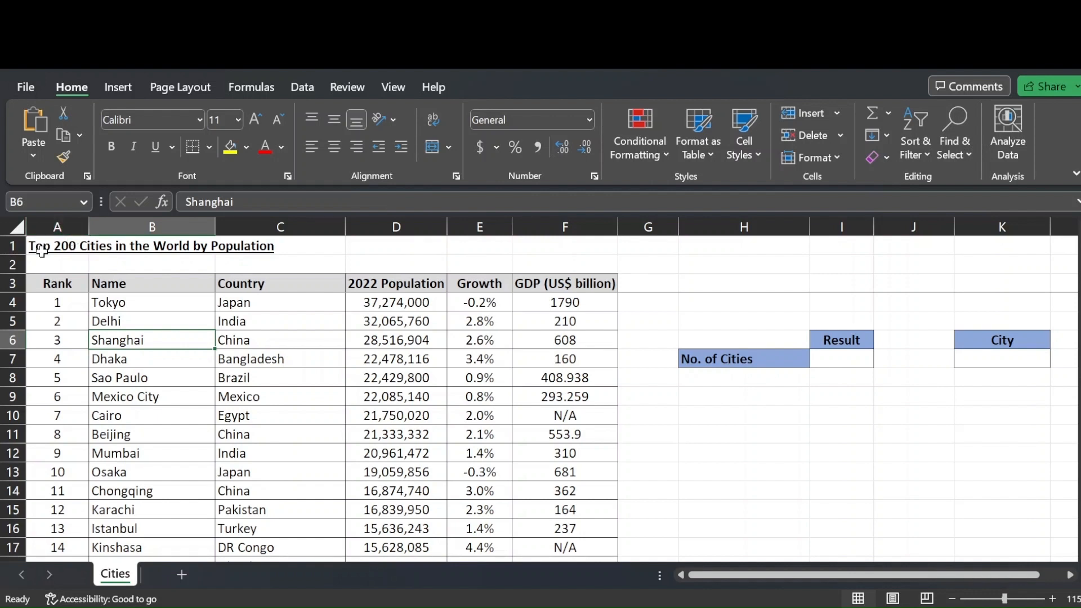
Examine the top 200 cities table: its title, columns A to F, the list of city names and the Country column
drag(41, 247, 280, 242)
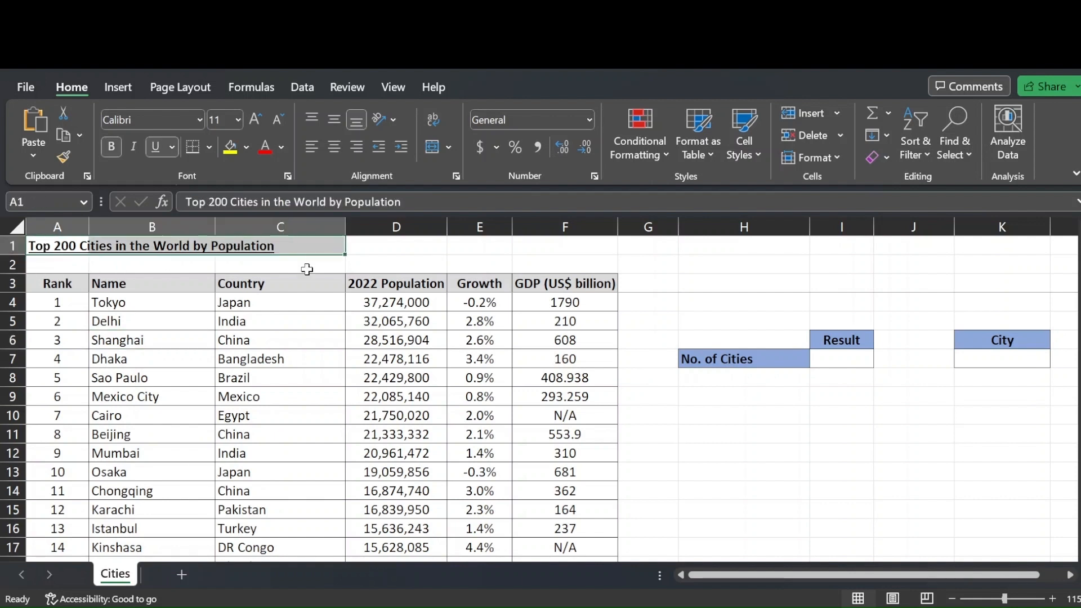
click(70, 225)
drag(71, 225, 565, 227)
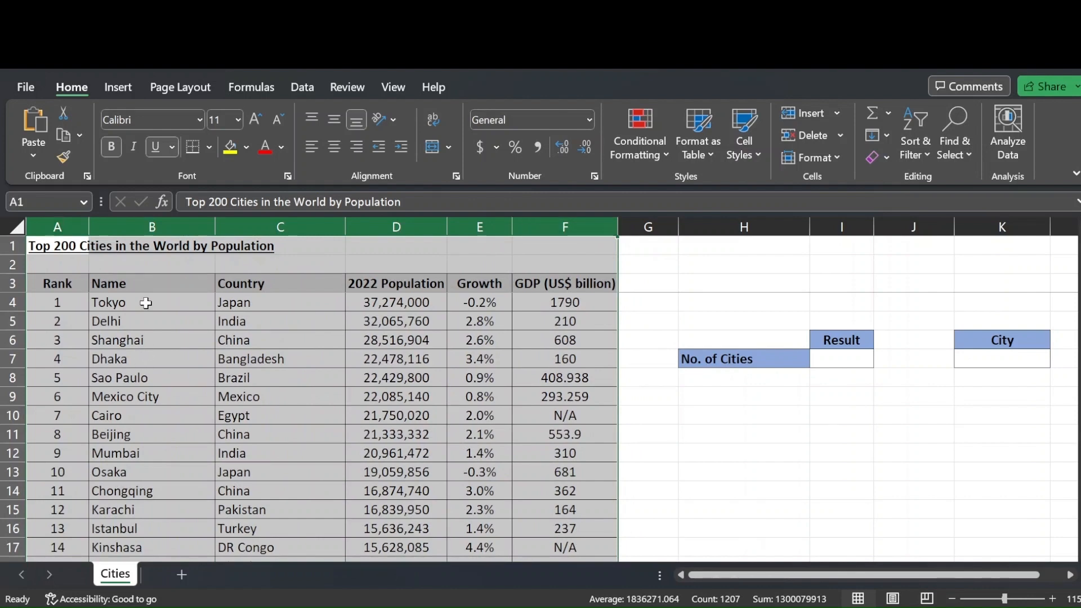
click(145, 383)
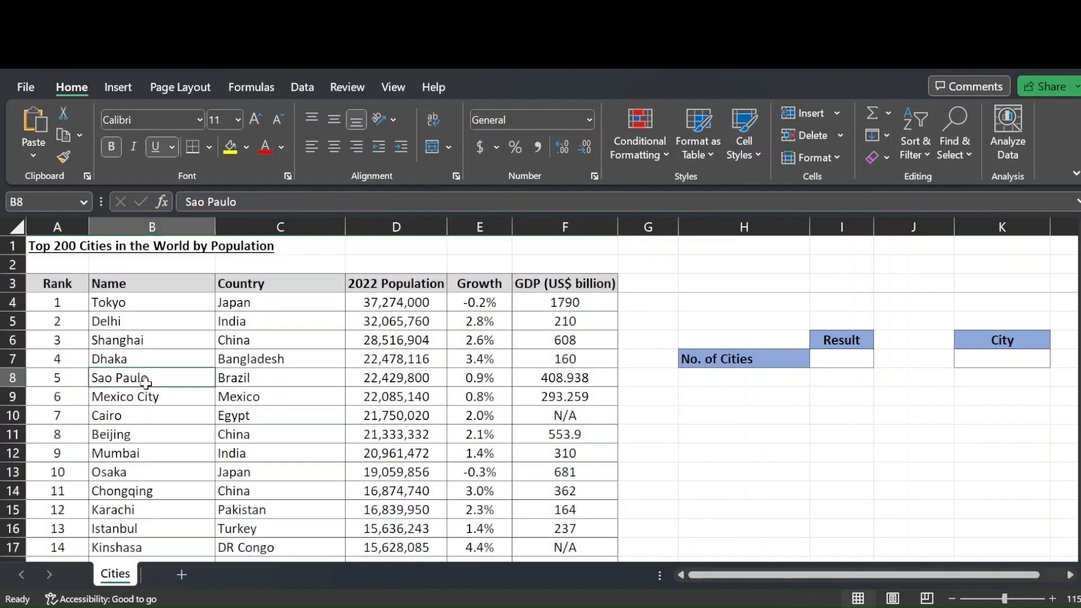
drag(145, 383, 142, 546)
scroll(135, 394, down, 18)
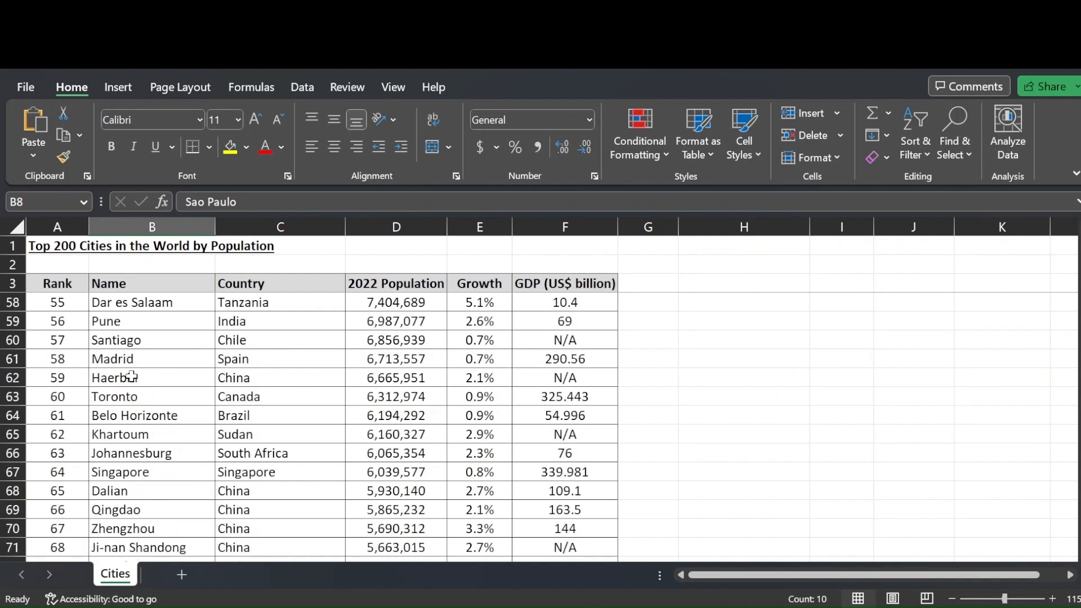
scroll(131, 376, up, 18)
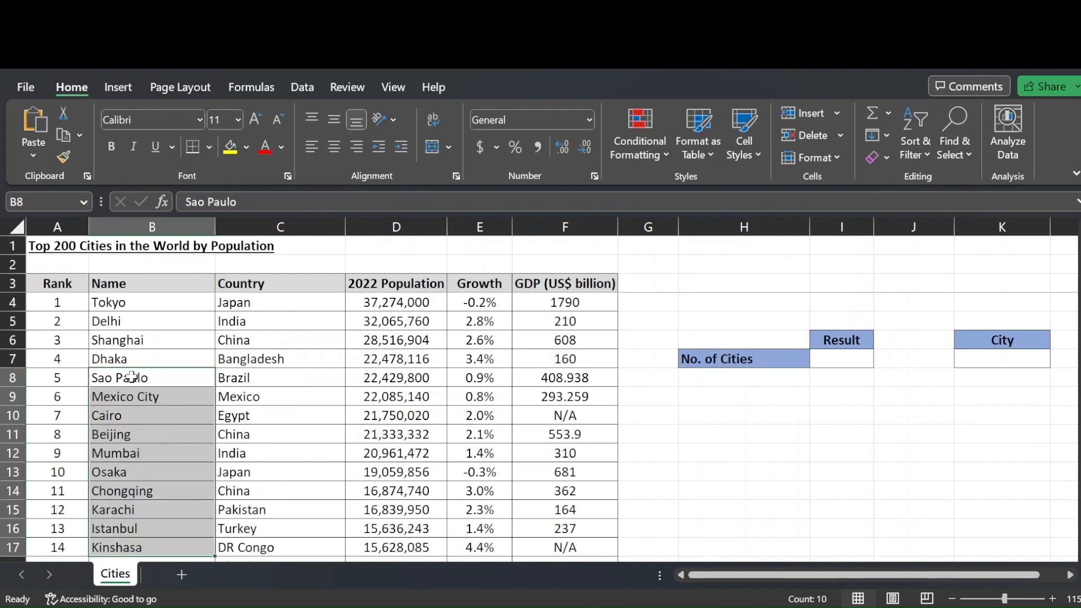
click(282, 340)
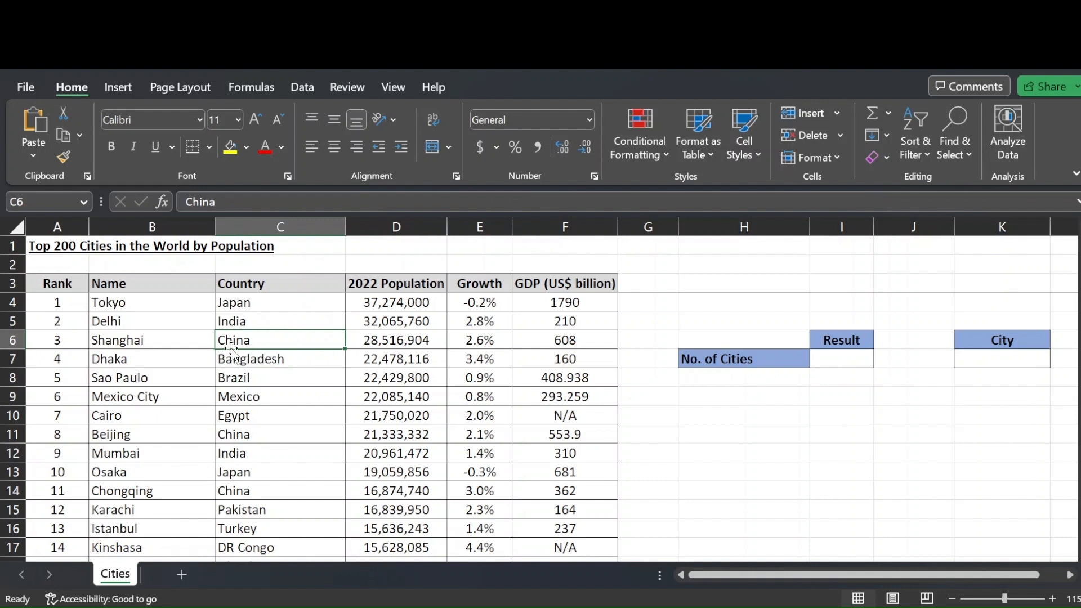
click(255, 288)
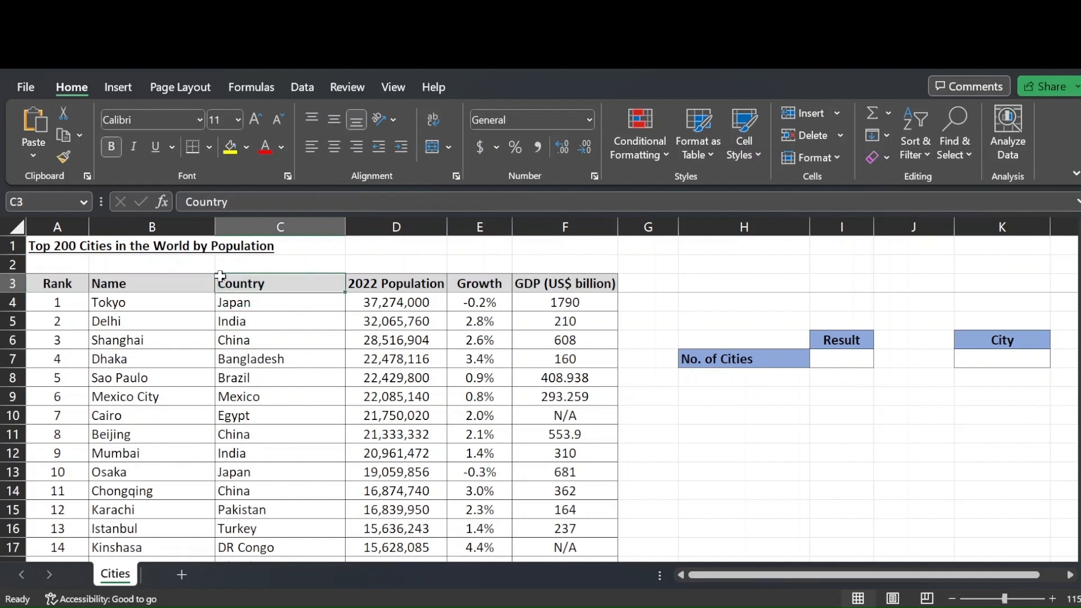
Enter the formula =COUNTIF(C4:C203,"China") in the No. of Cities result cell I7 to count the Chinese cities
click(836, 358)
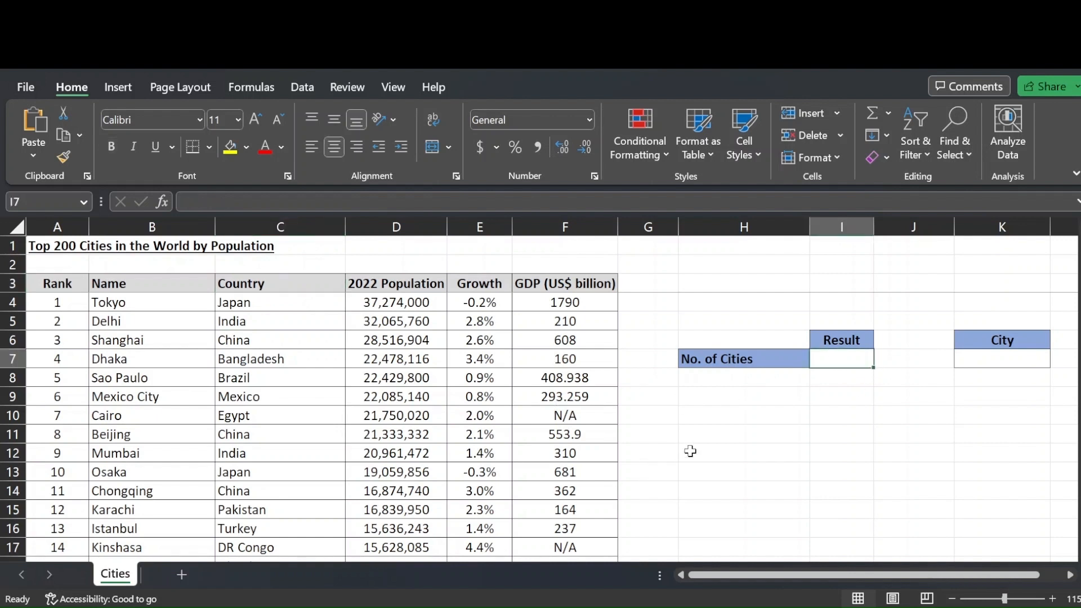
text(=)
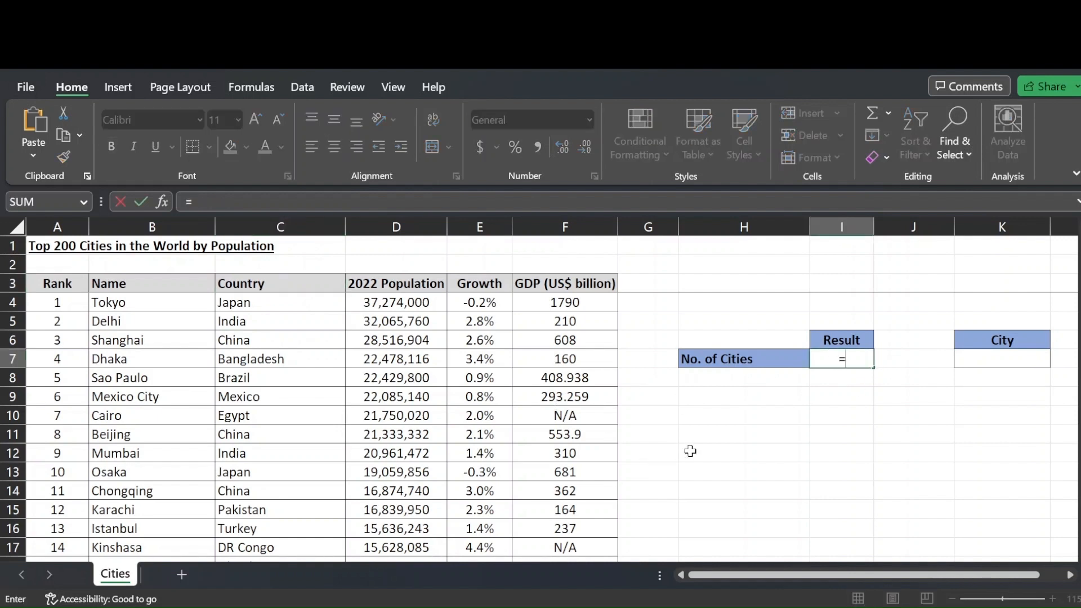
text(coun)
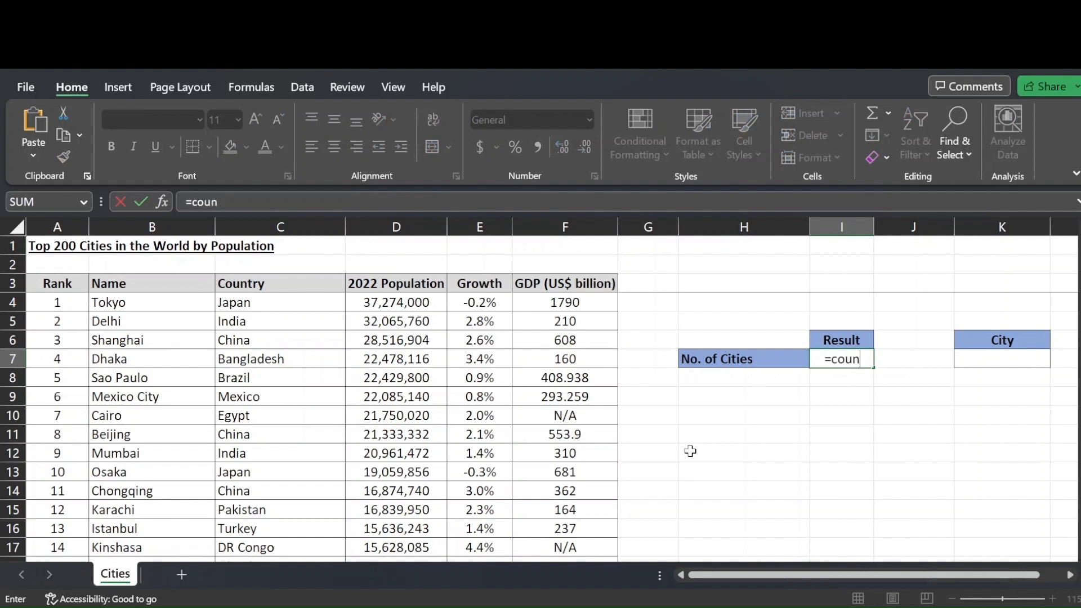
text(tif()
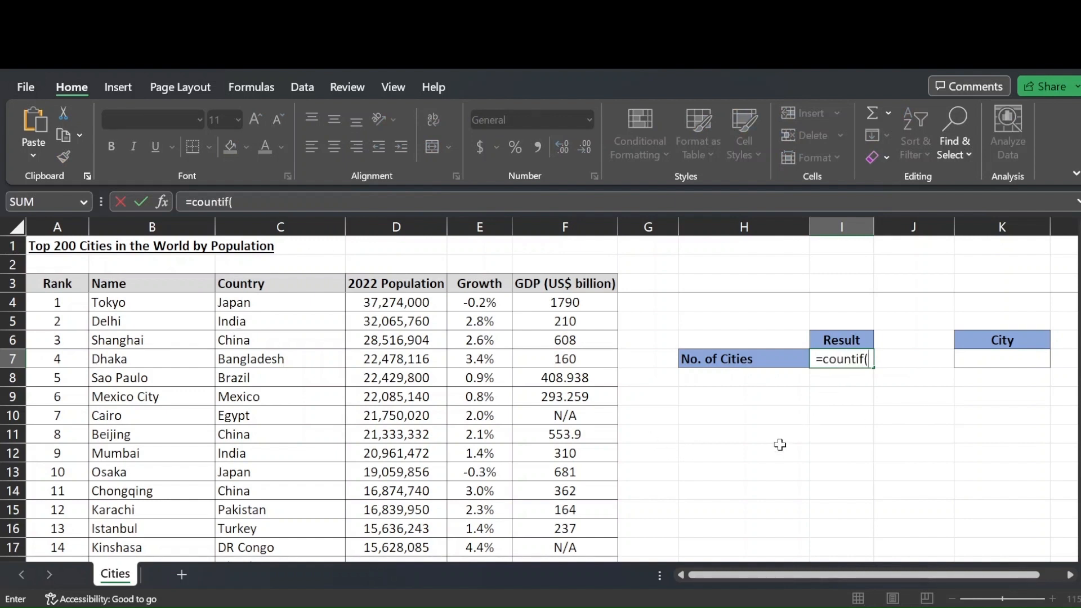
click(279, 301)
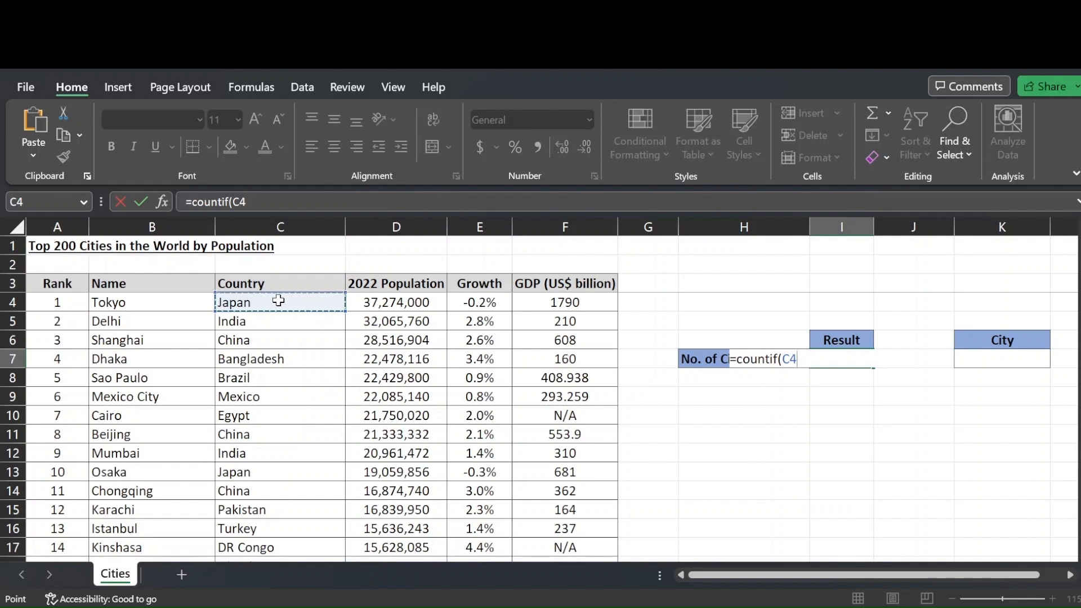
key(ctrl+shift+Down)
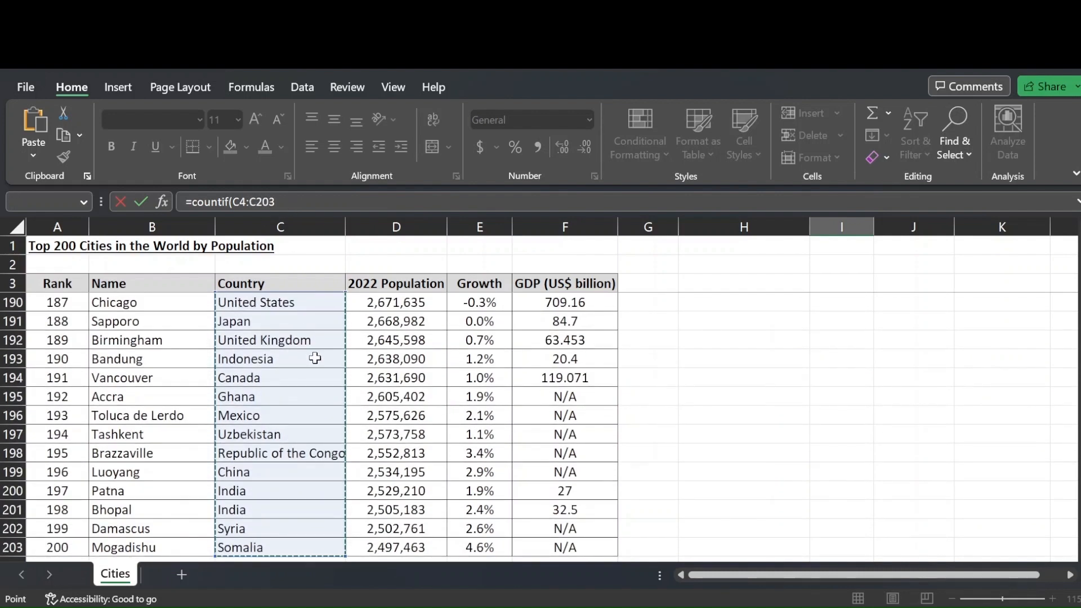
text(,)
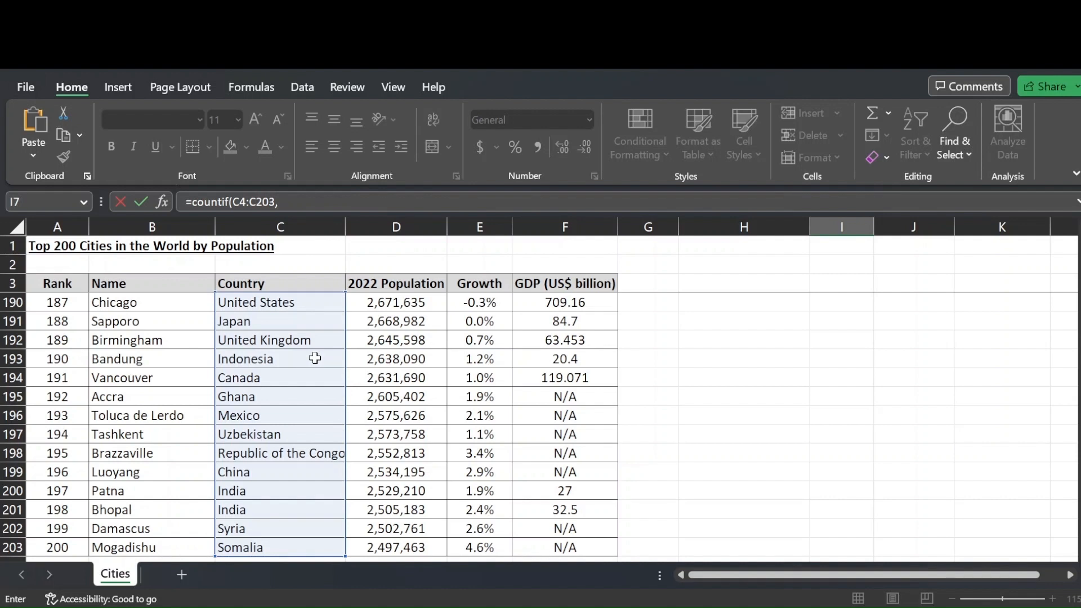
text("China")
key(Return)
scroll(755, 453, up, 2)
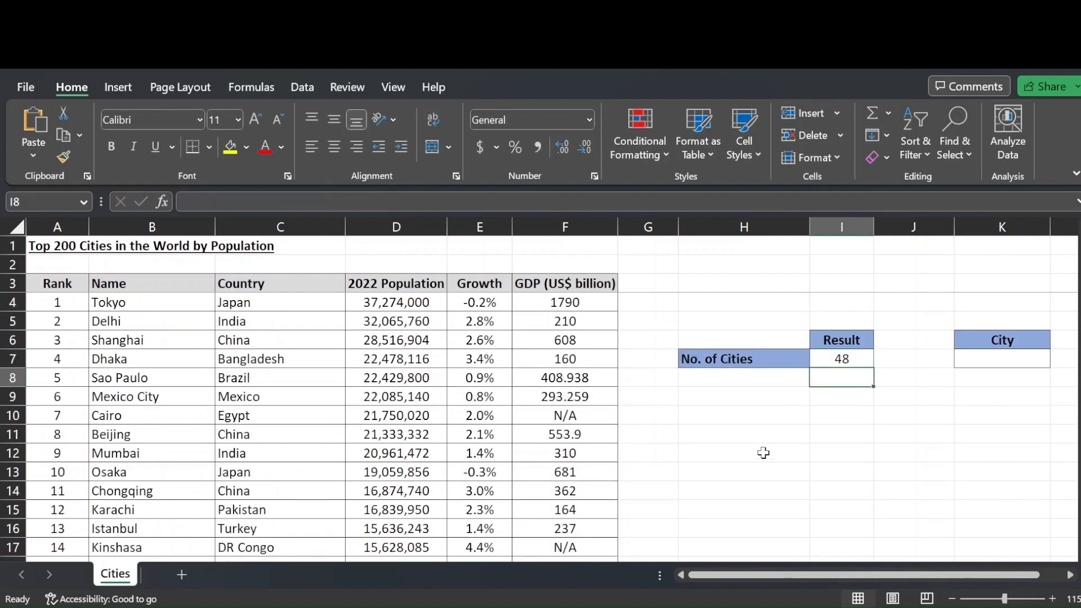
click(855, 364)
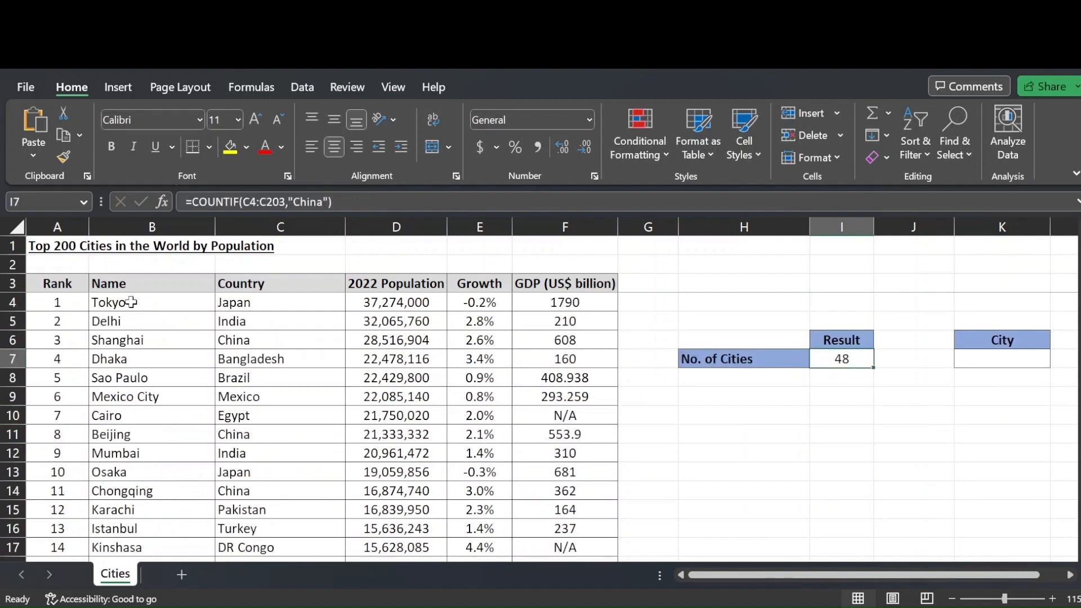
drag(132, 302, 126, 454)
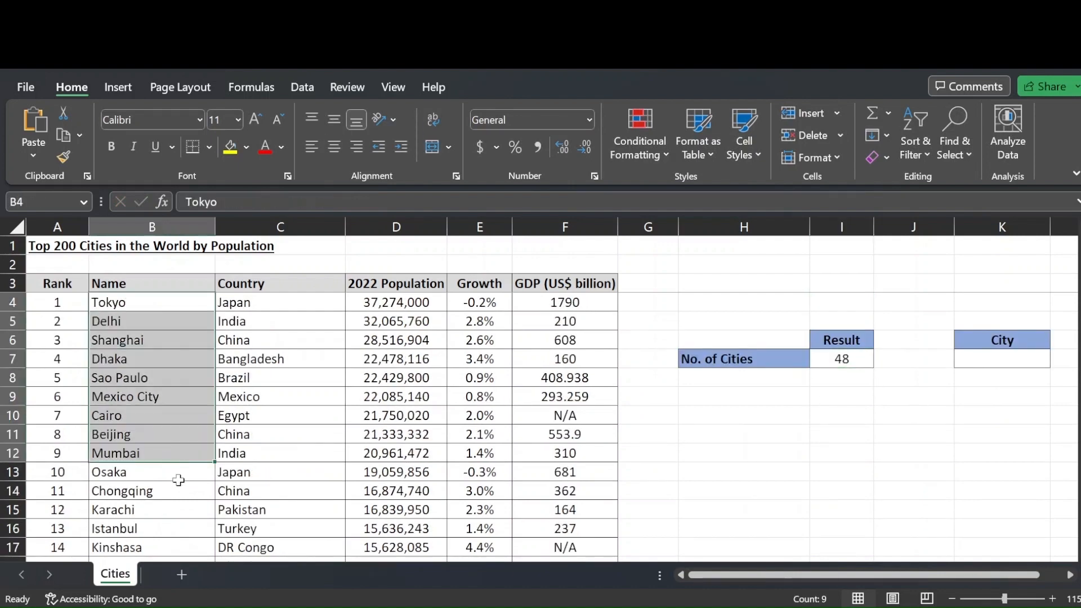
click(284, 399)
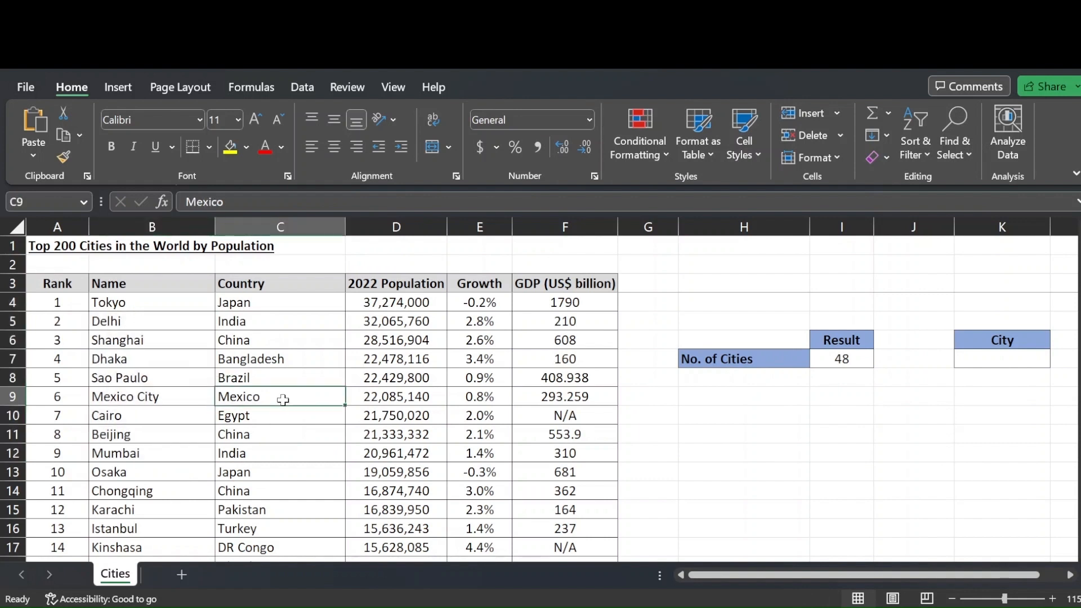
click(833, 362)
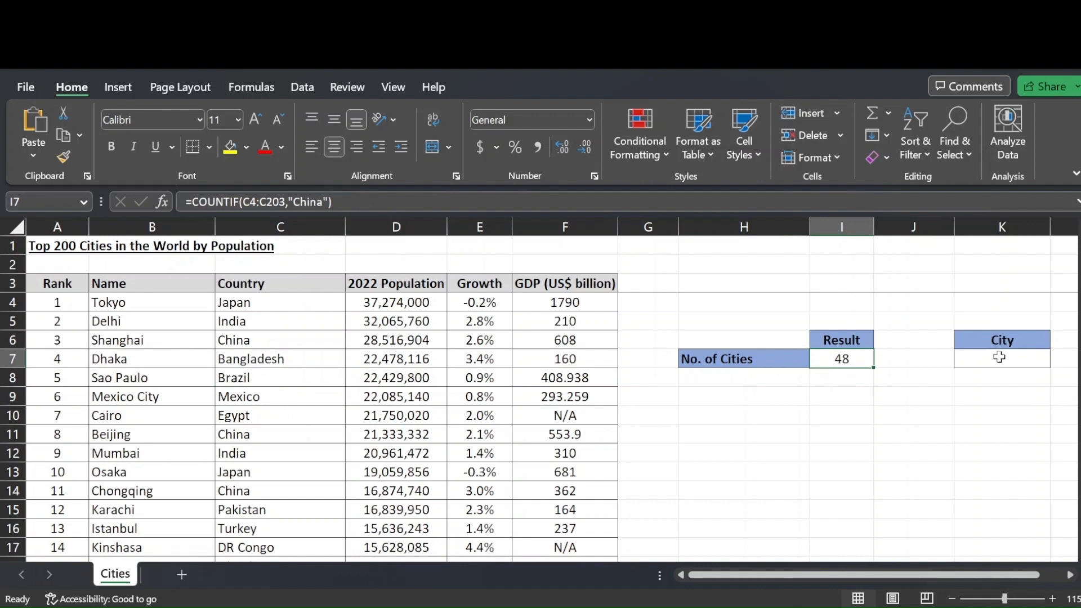
Enter China in K7 under City and replace the "China" text criterion in I7's COUNTIF formula with a reference to K7
click(999, 357)
text(China)
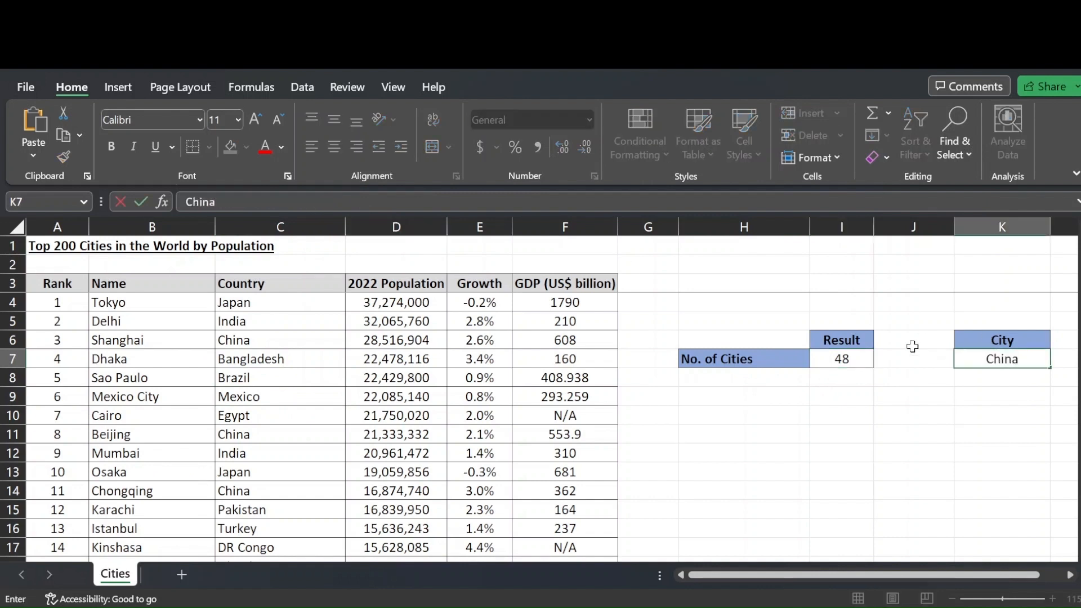
key(ctrl+Return)
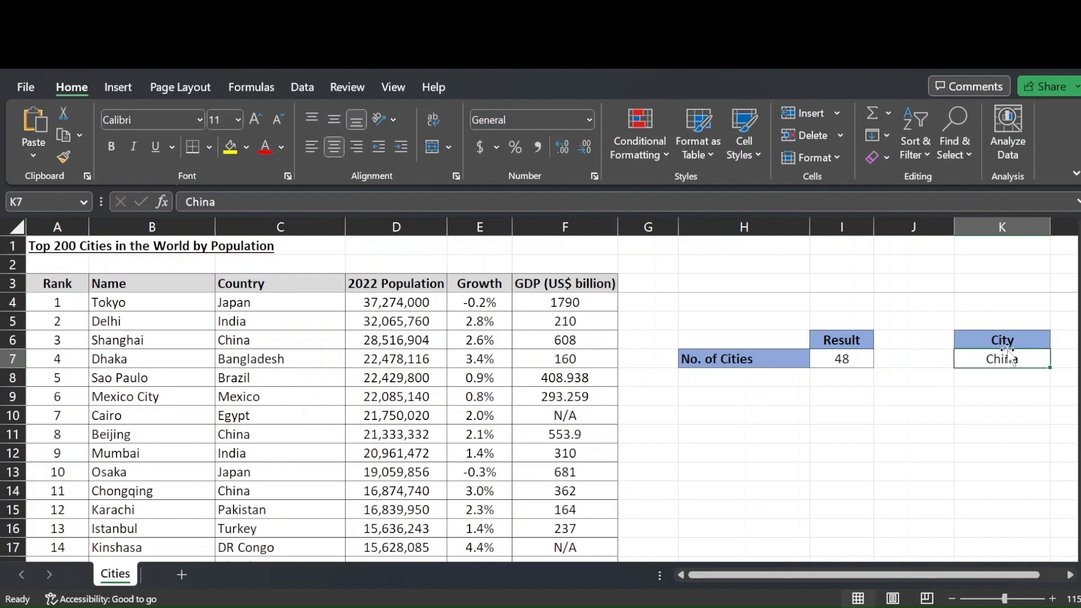
click(822, 363)
double_click(310, 201)
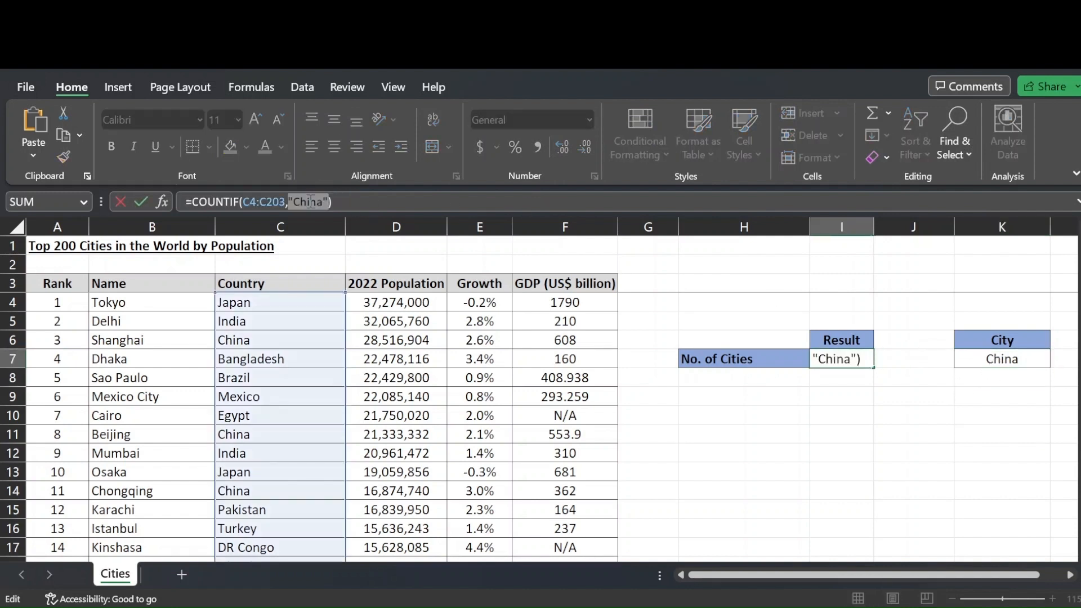
click(995, 361)
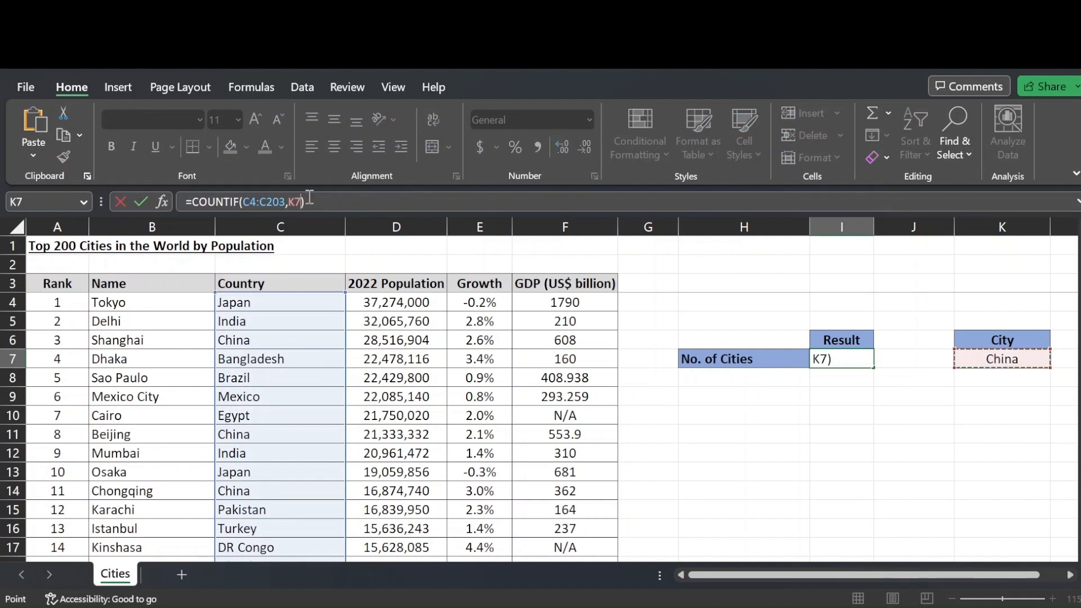
key(Return)
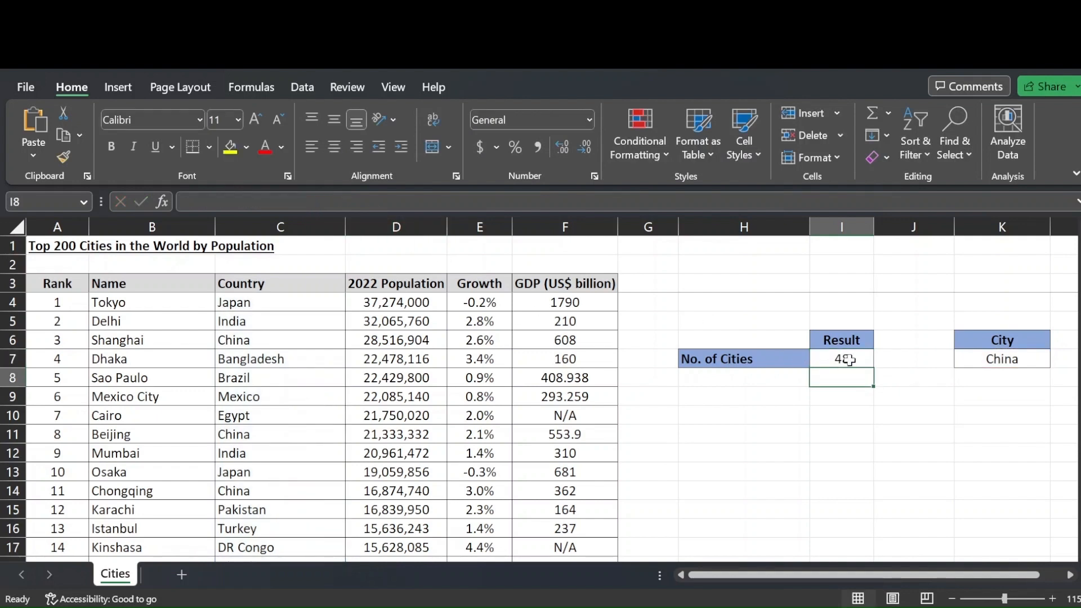
Test the COUNTIF formula with other countries by entering India in K7, followed by France
click(982, 360)
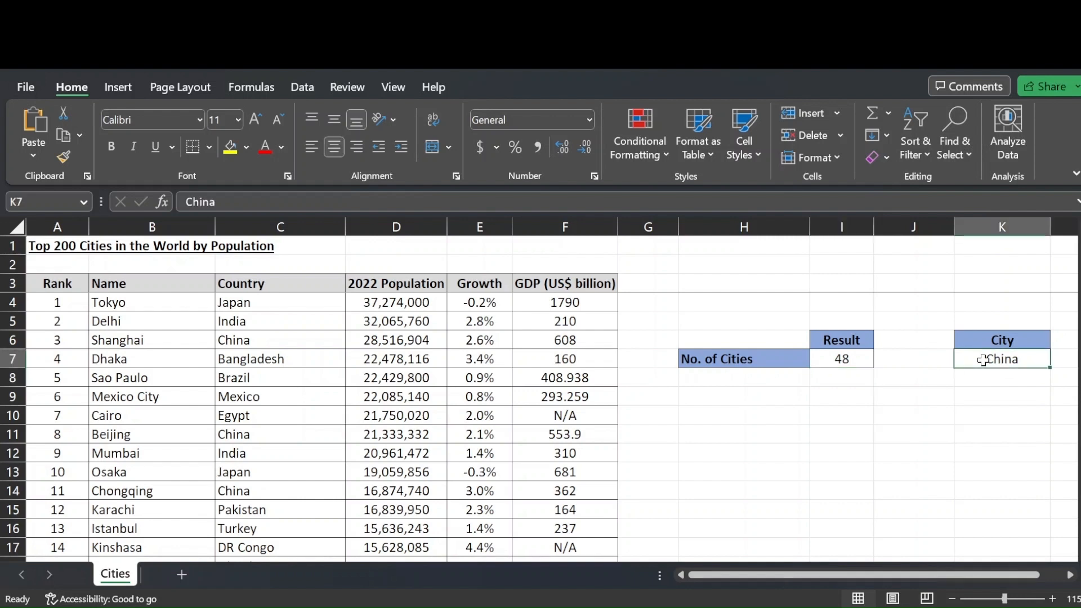
text(India)
key(Return)
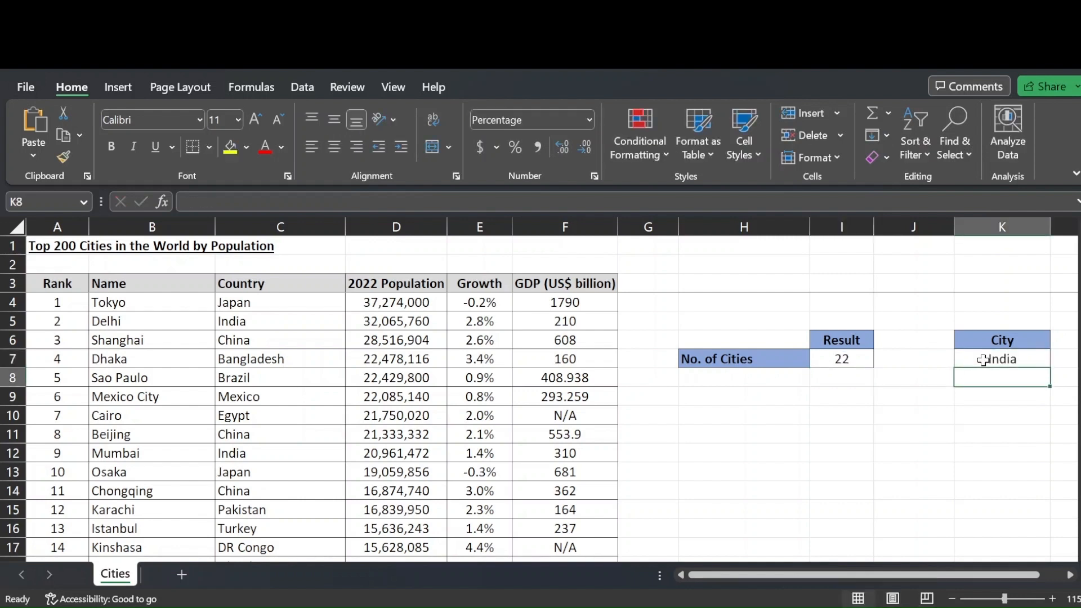
click(831, 354)
click(995, 361)
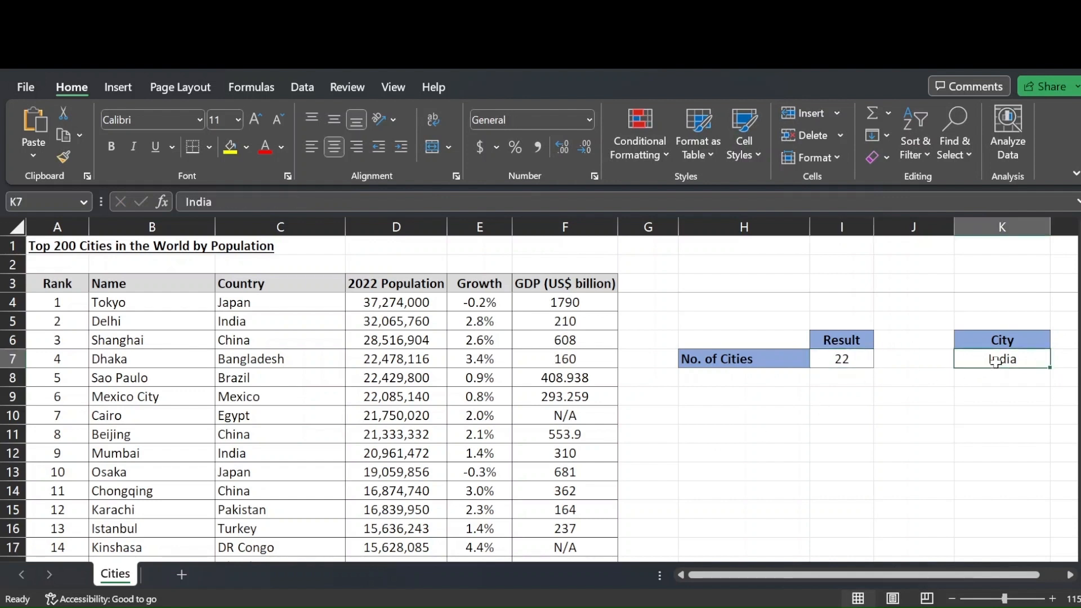
text(France)
key(Return)
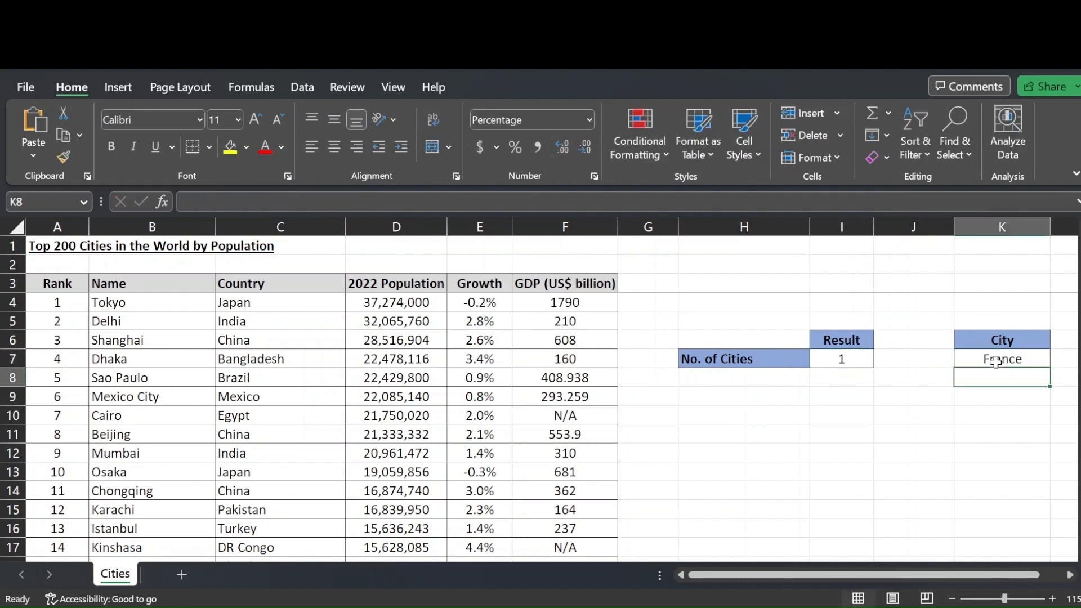
click(832, 356)
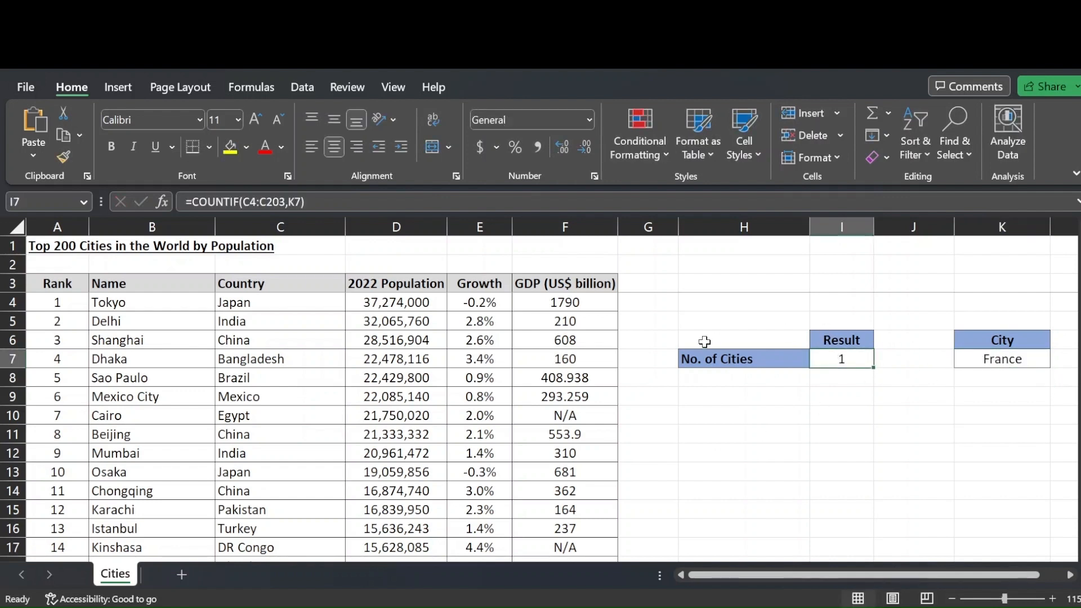
click(174, 355)
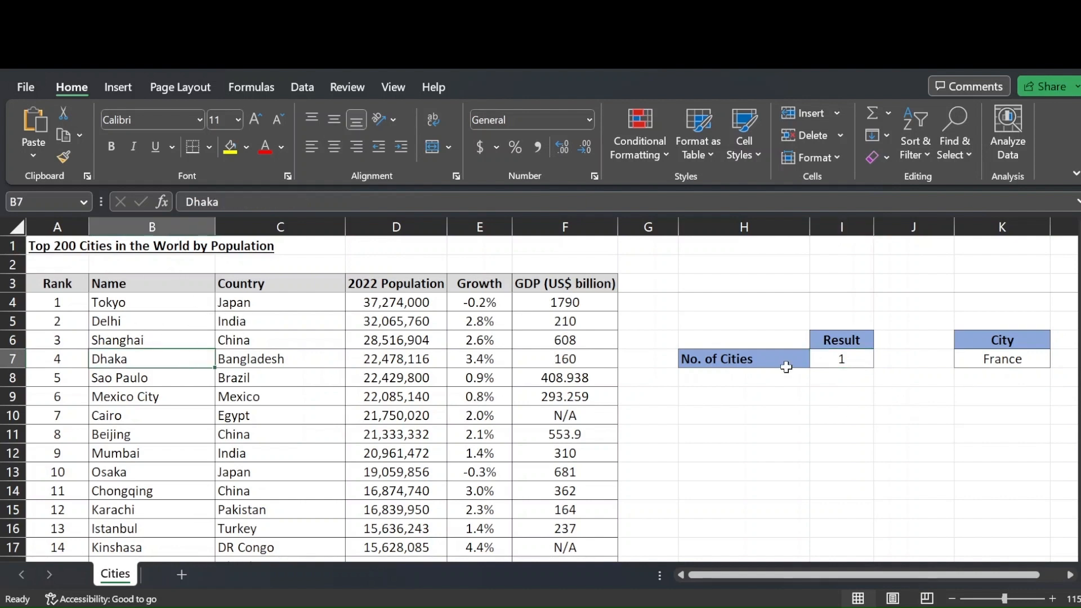
Undo the France and India entries in K7
key(ctrl+z)
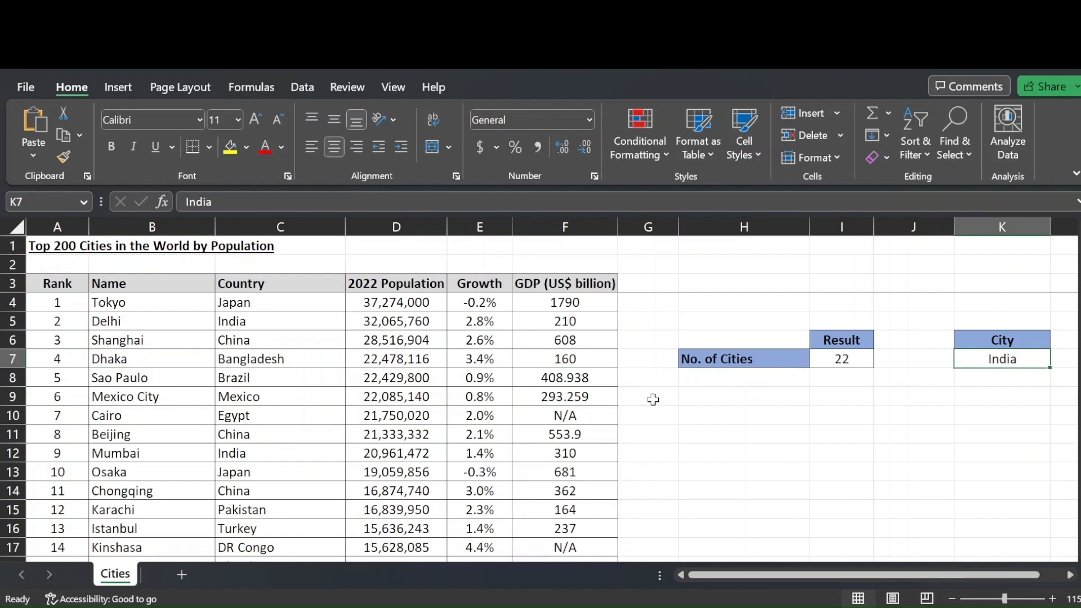
key(ctrl+z)
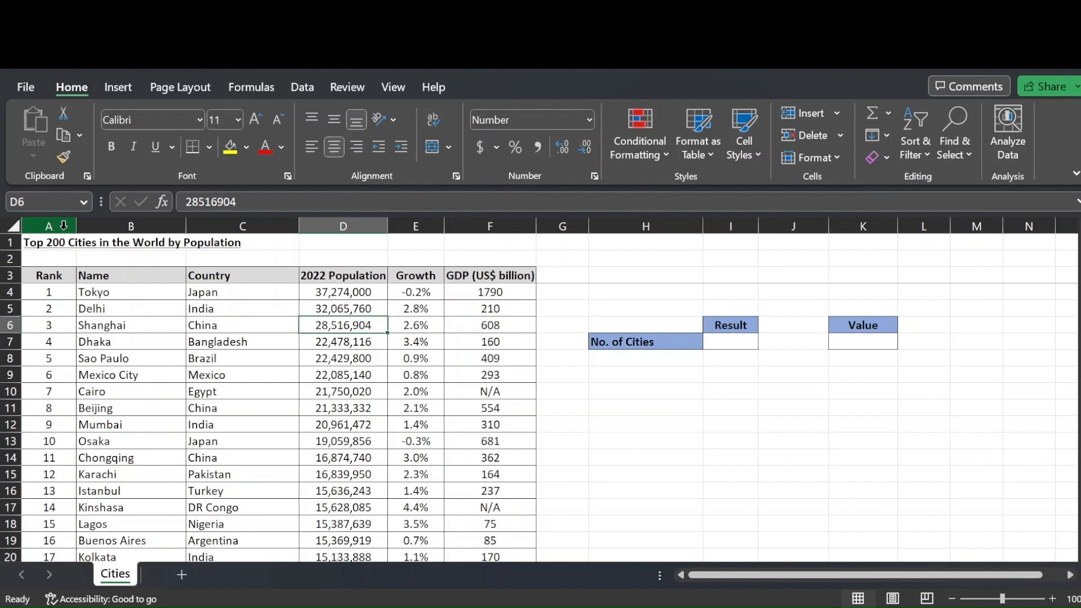
Examine the top 200 cities table in columns A to F, especially the city names and 2022 Population values
drag(63, 226, 490, 227)
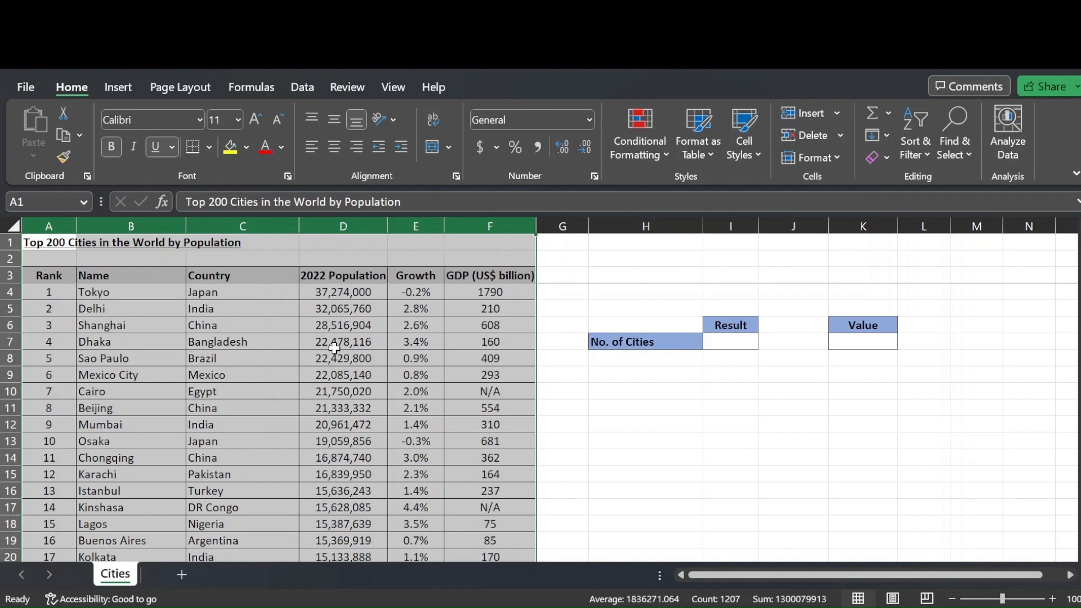
drag(336, 309, 344, 408)
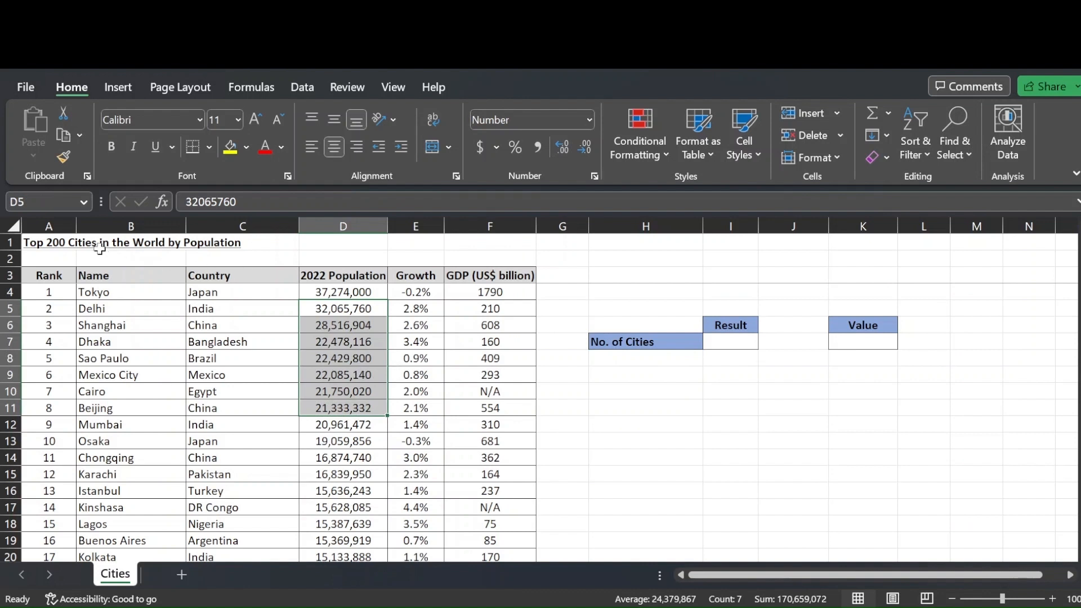
drag(49, 235, 231, 241)
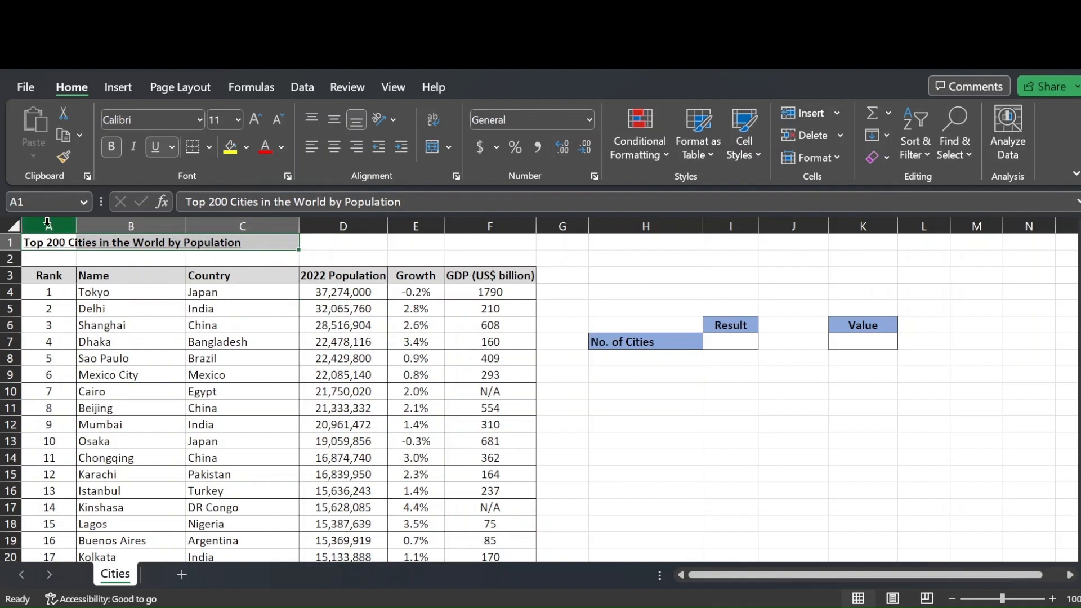
drag(47, 222, 487, 224)
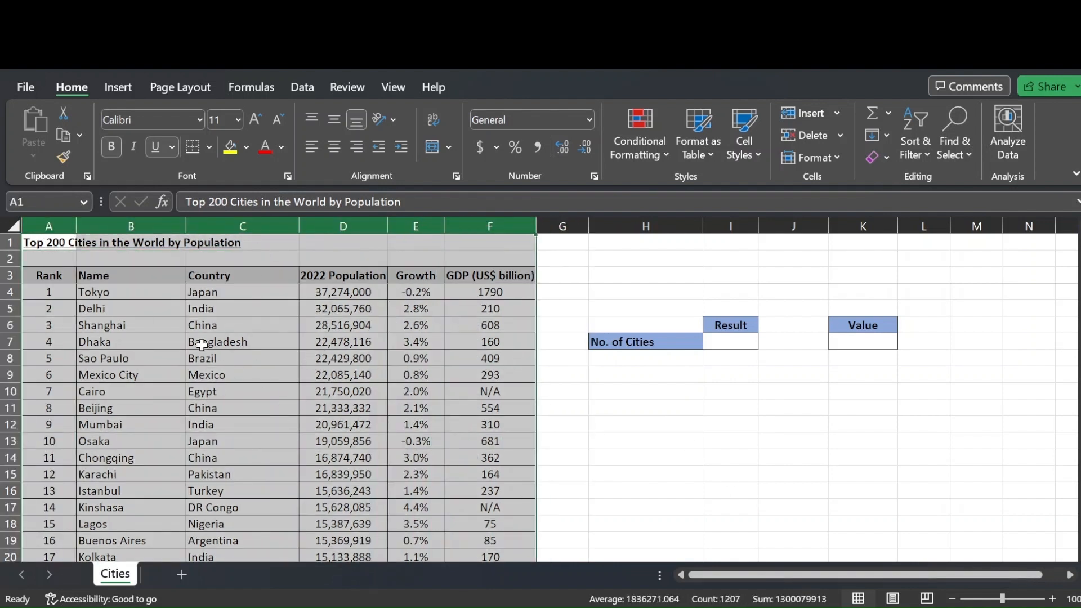
drag(150, 312, 149, 428)
drag(335, 326, 344, 409)
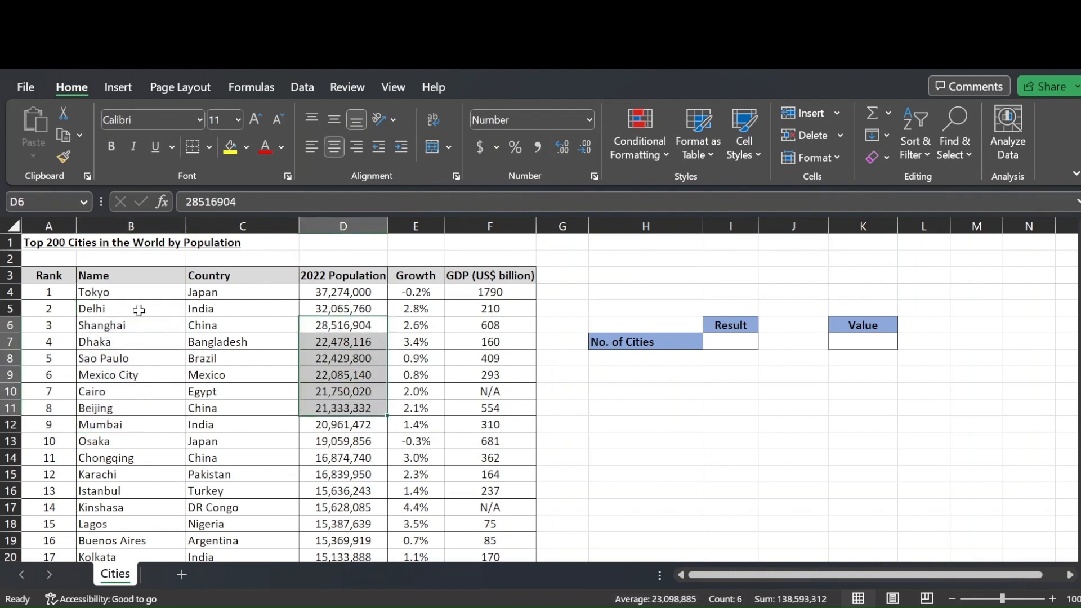
drag(139, 310, 143, 374)
Enter the formula =COUNTIF(D4:D203,">5000000") in the No. of Cities result cell I7 to count cities above 5,000,000 people
click(747, 345)
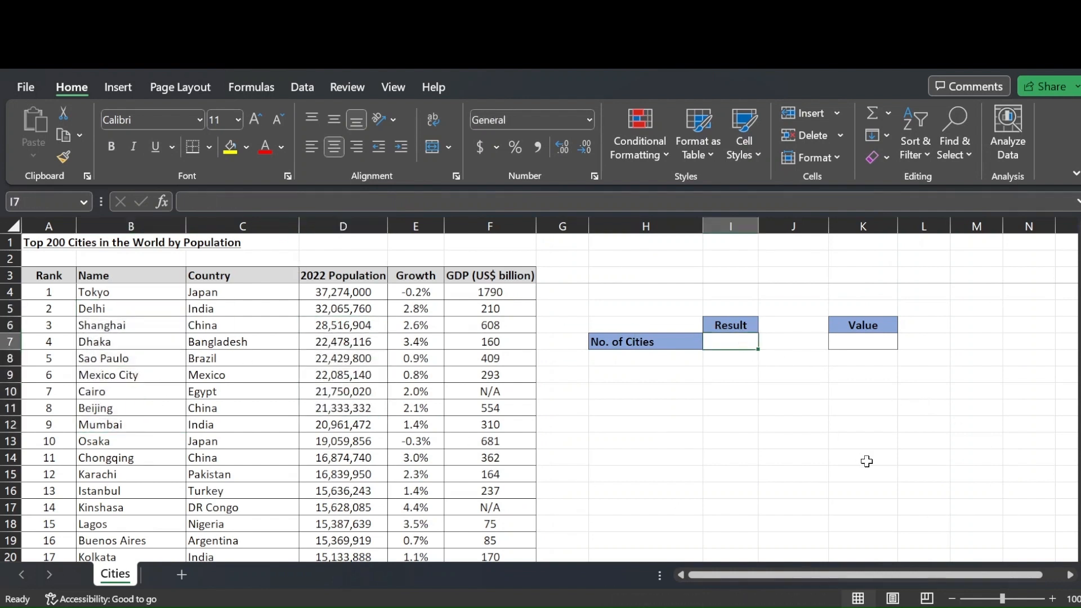
text(=)
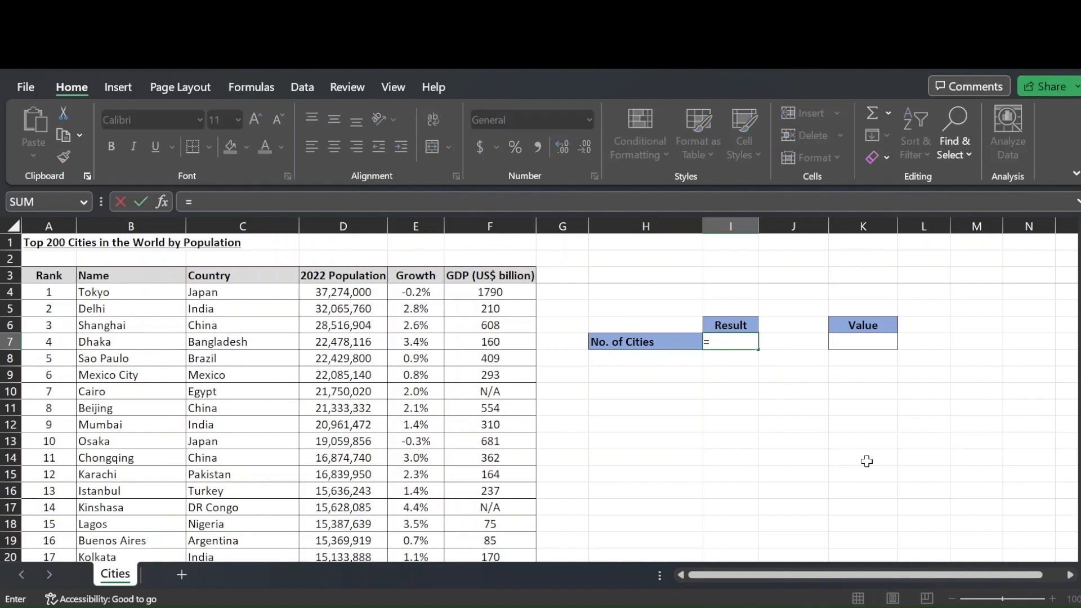
text(countif()
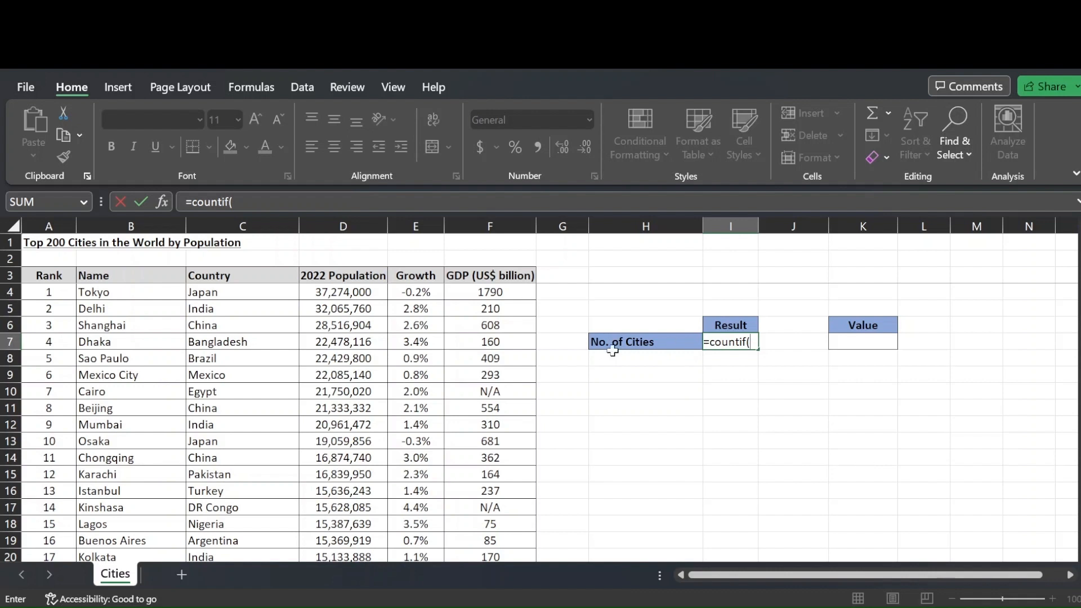
click(337, 292)
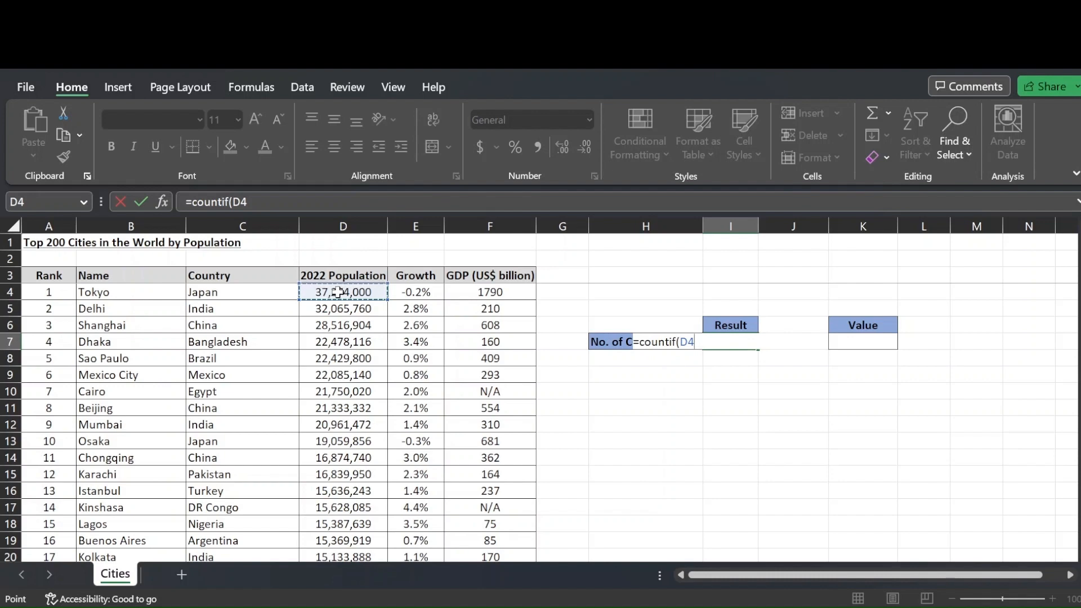
key(ctrl+shift+Down)
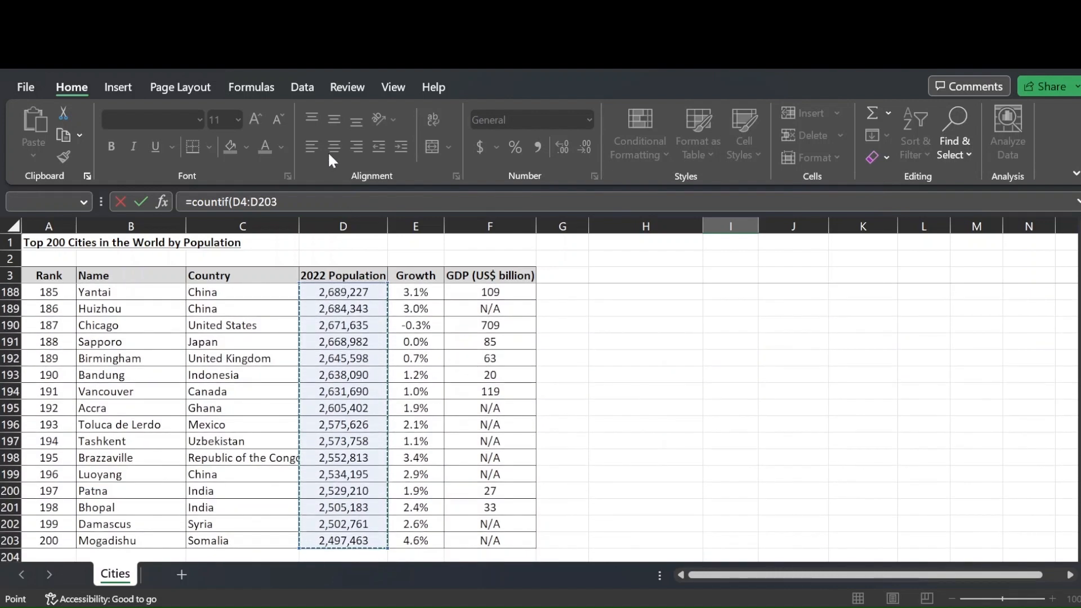
click(296, 196)
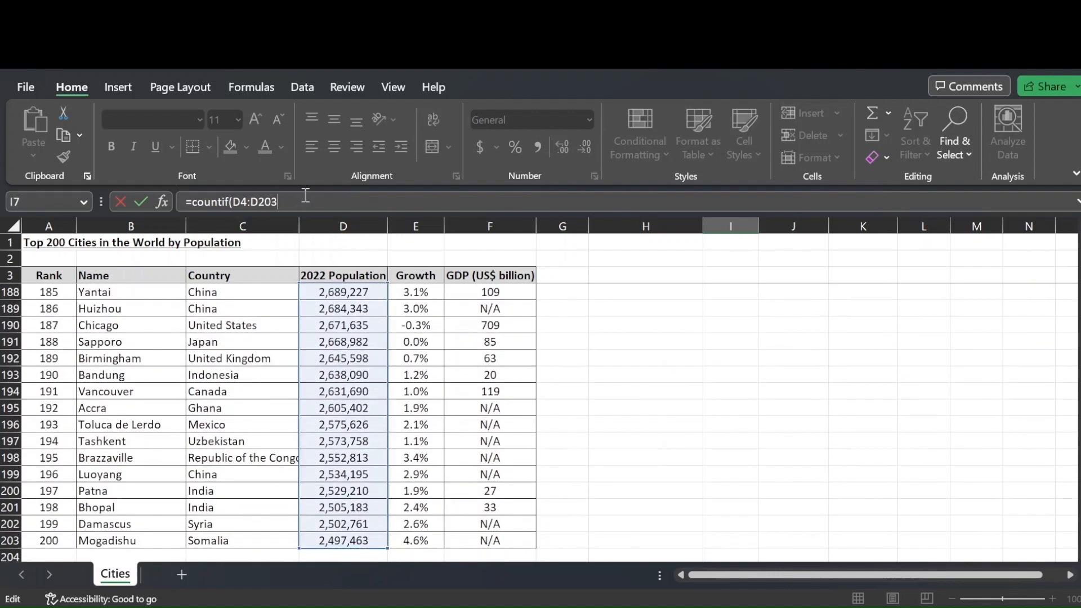
text(,">5)
text(000000")
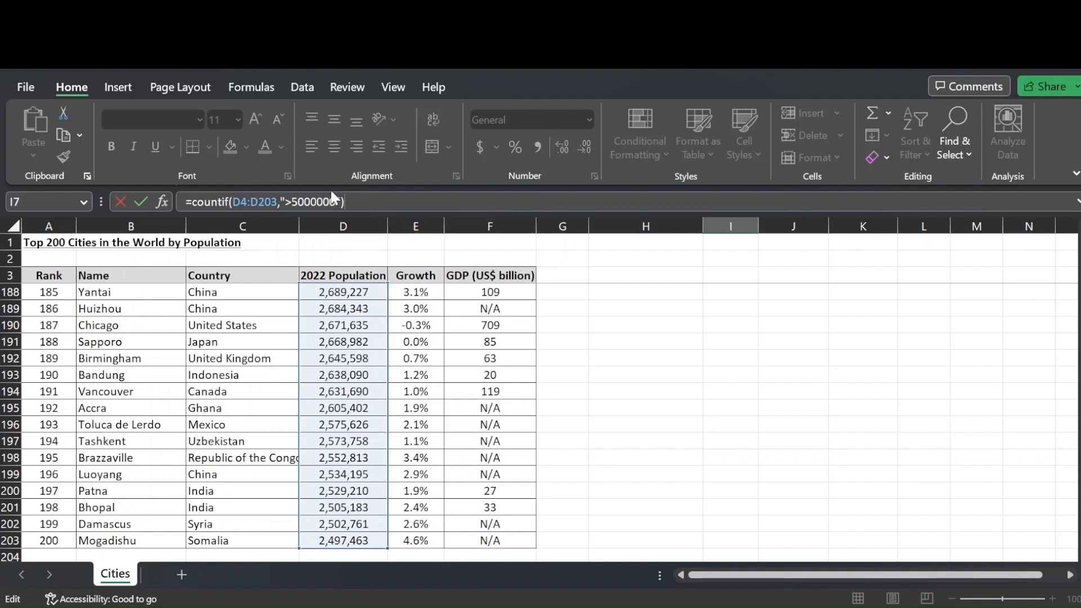
key(Return)
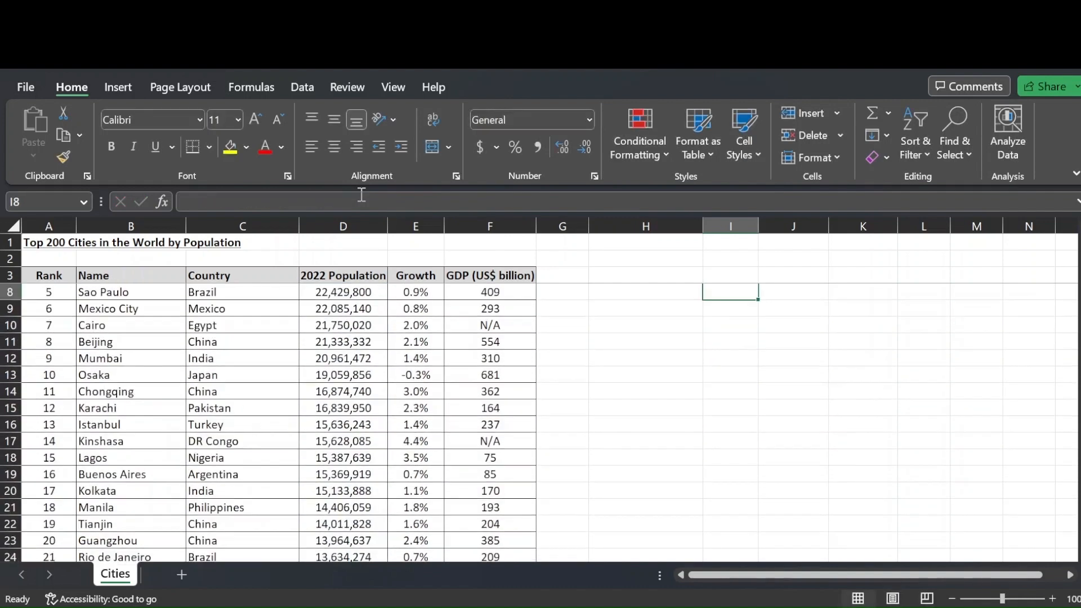
Review the No. of Cities result against the city names and populations, and inspect the criterion in I7's formula
click(731, 343)
click(769, 361)
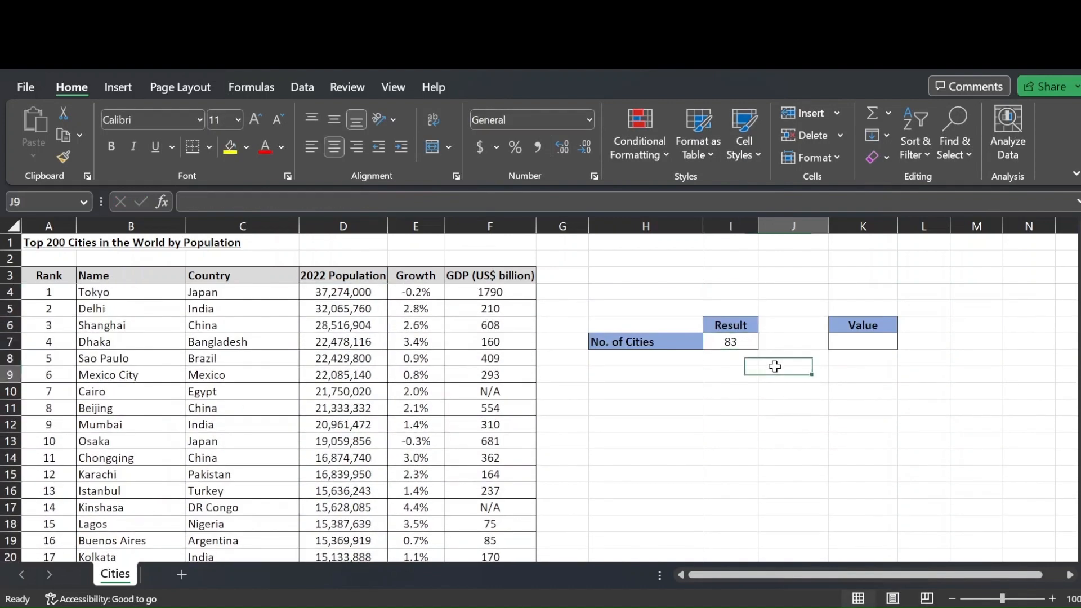
drag(159, 323, 162, 485)
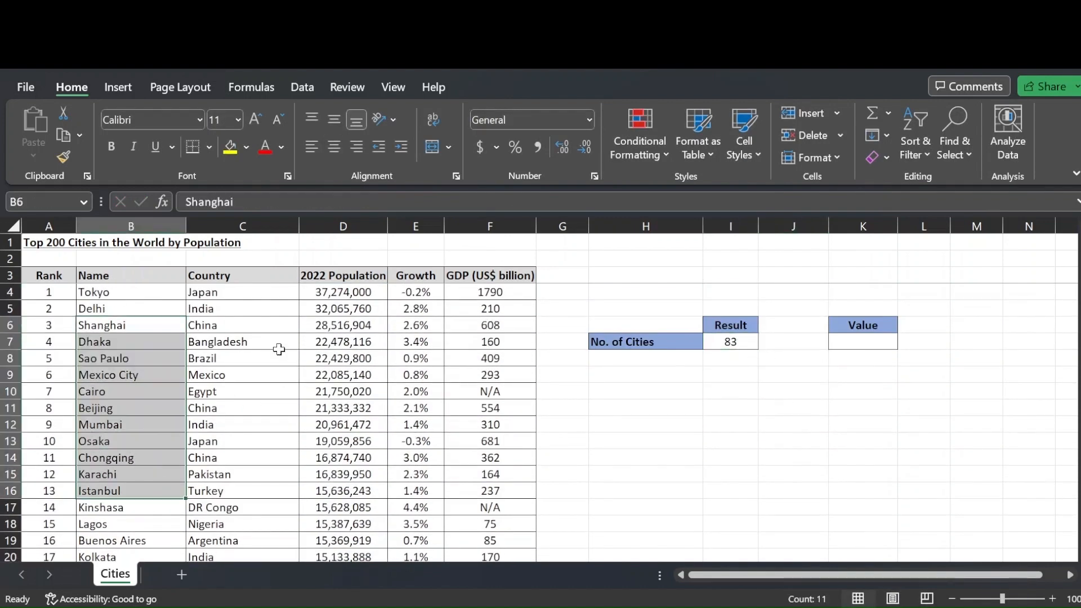
drag(344, 308, 343, 457)
click(752, 401)
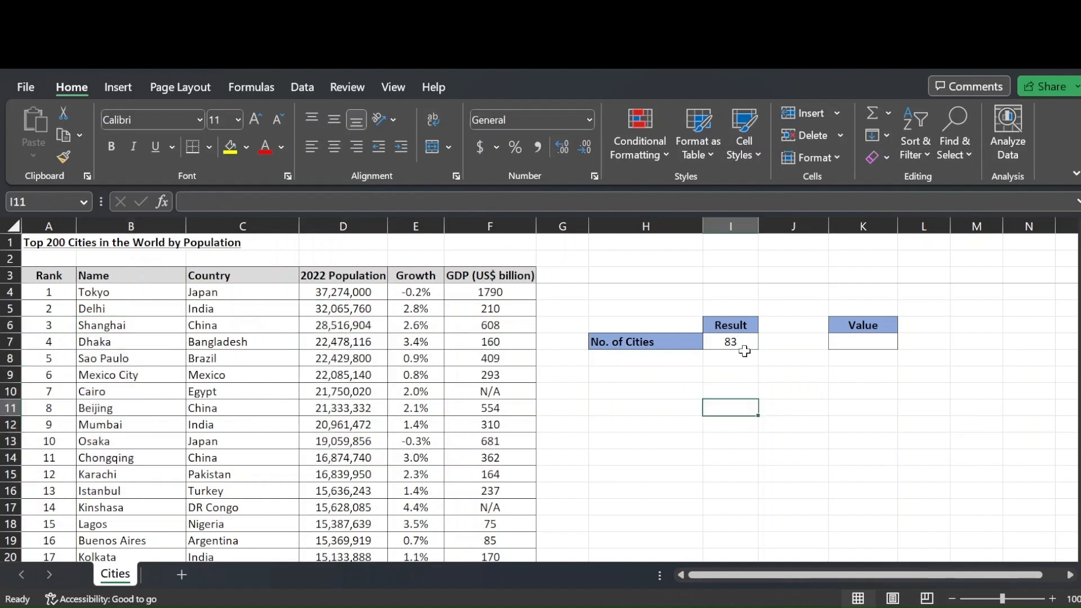
click(742, 344)
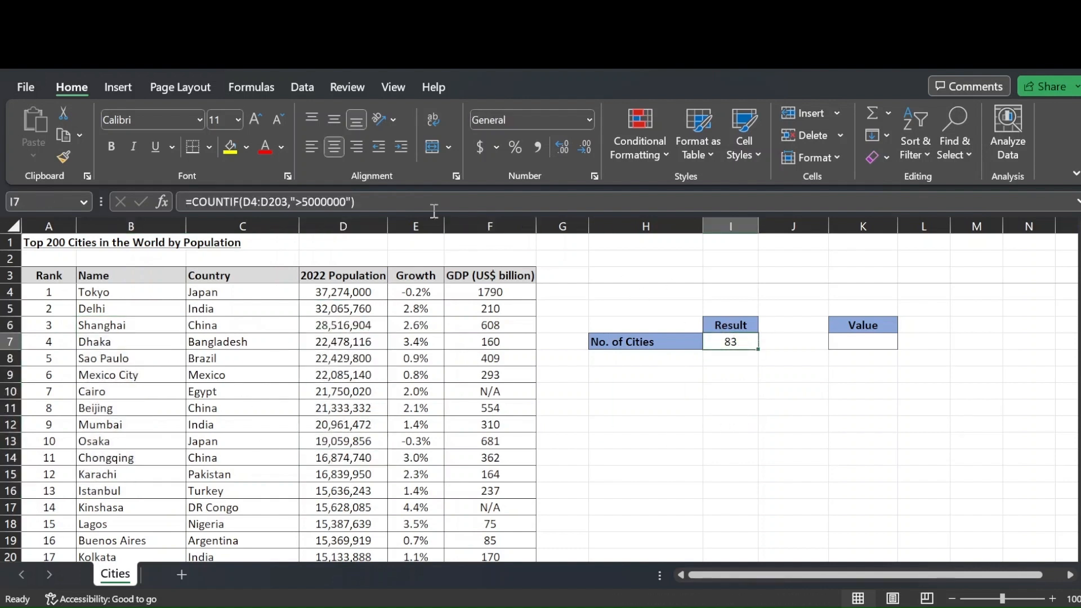
double_click(330, 200)
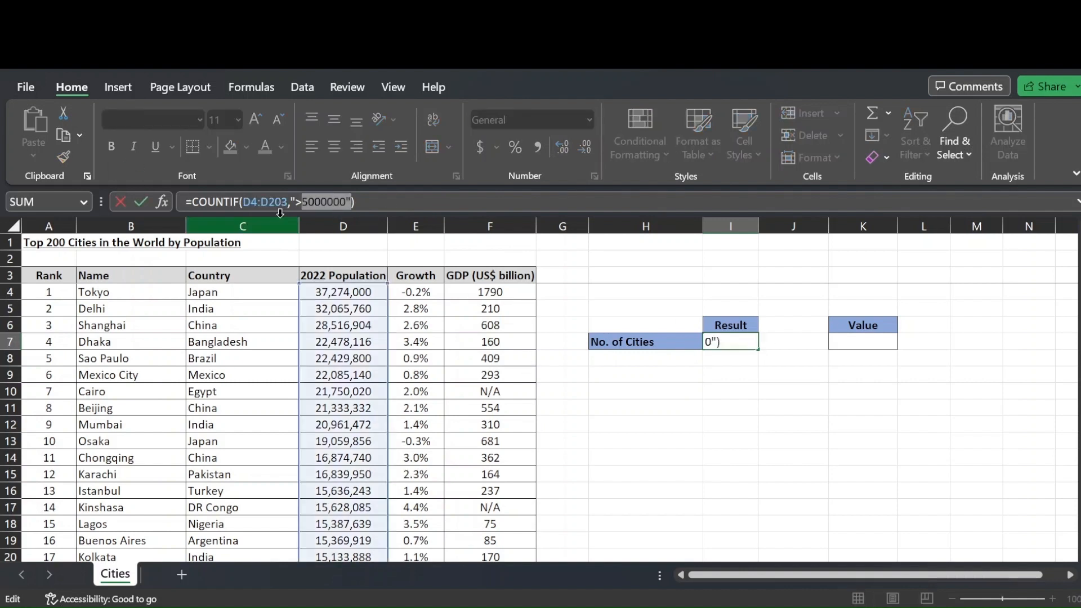
key(ctrl+Return)
Enter 5,000,000 in K7 under Value as the population threshold
click(865, 342)
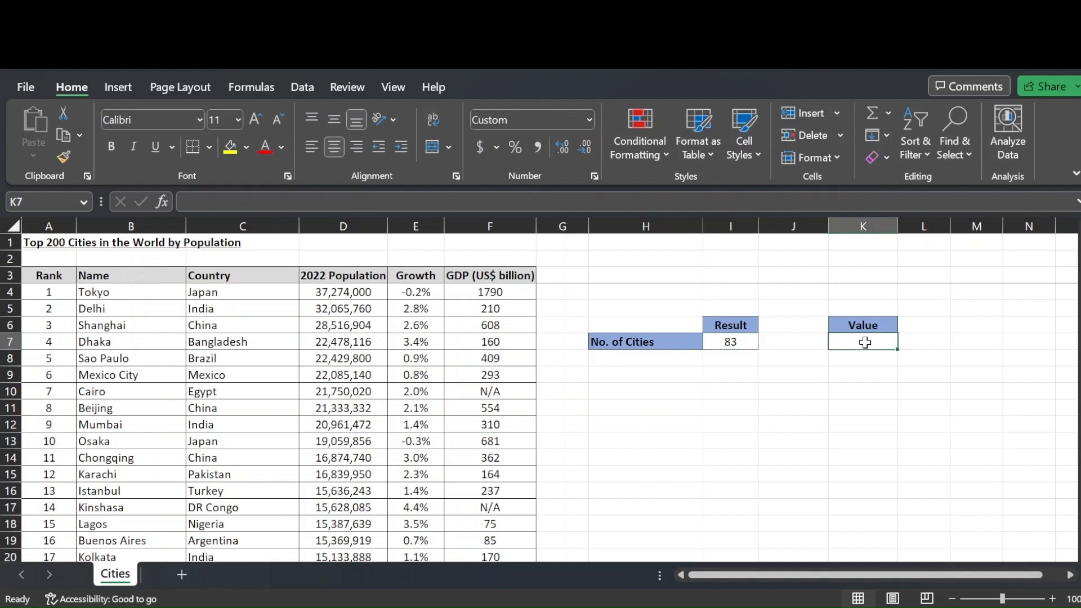
text(5,000,)
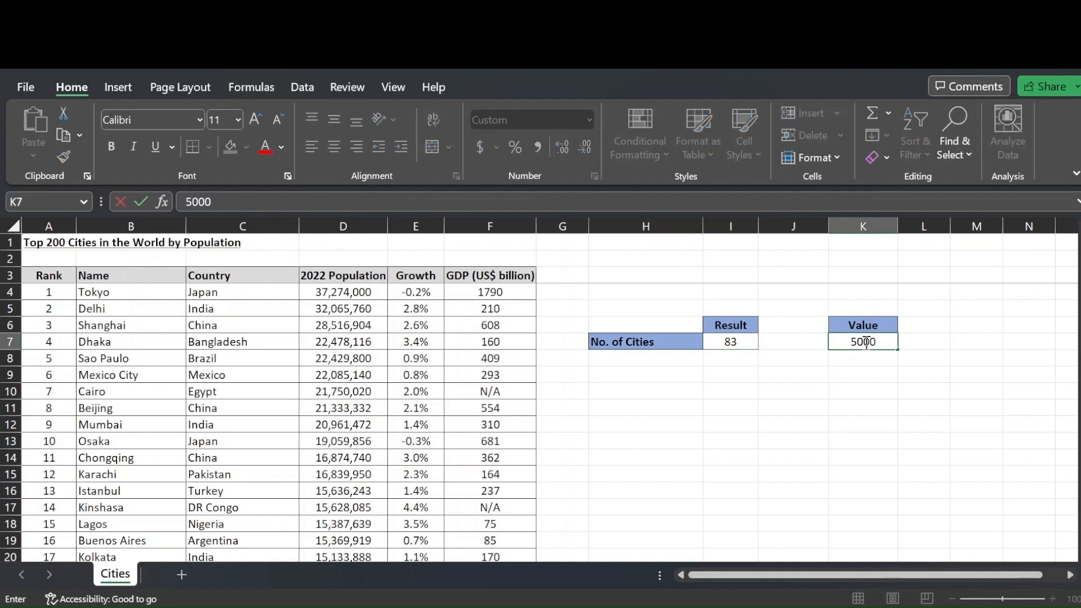
text(000)
key(Return)
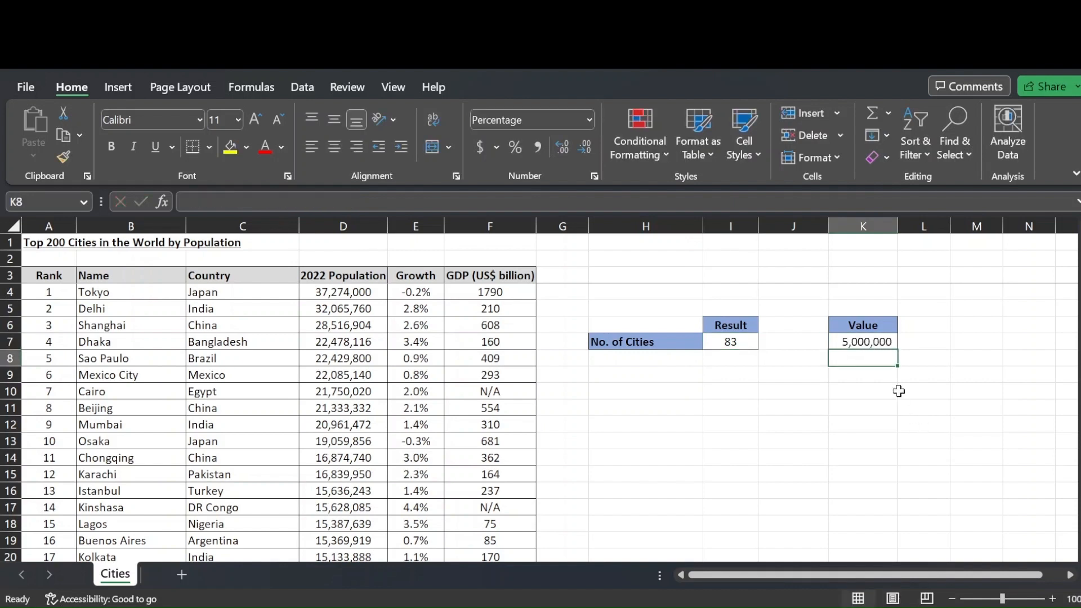
click(875, 342)
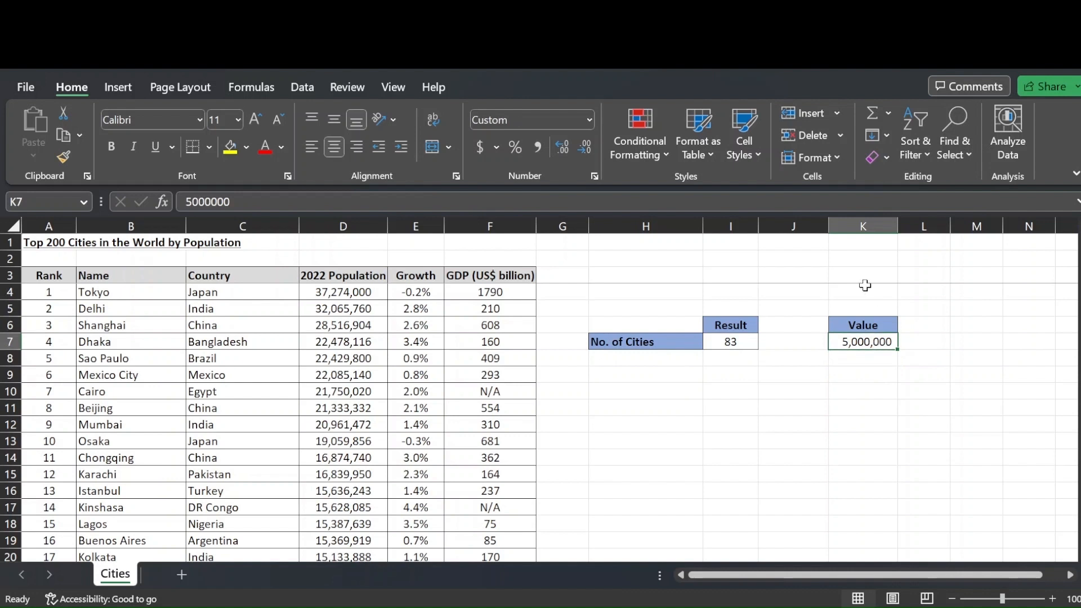
Replace the hard-coded threshold in I7's COUNTIF criterion with a reference to K7, making the criterion ">"&K7
click(719, 343)
double_click(324, 201)
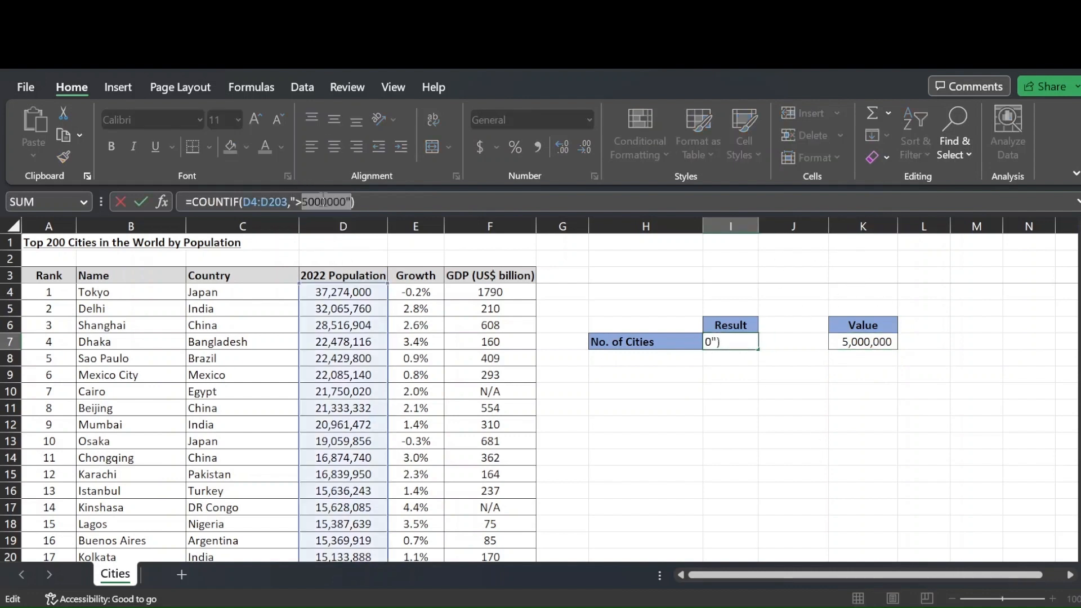
key(BackSpace)
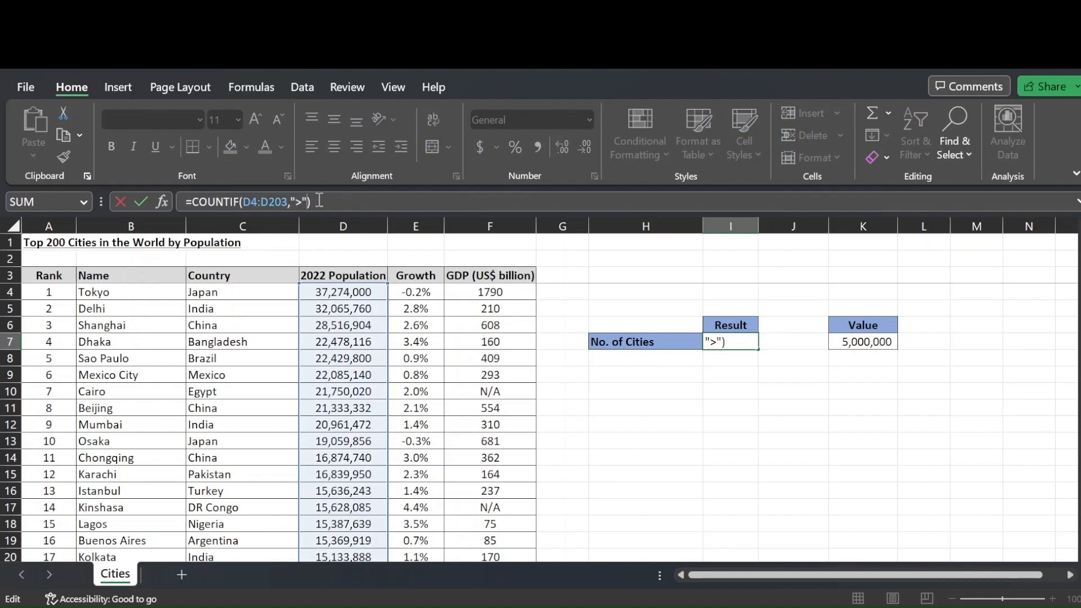
text(&)
click(881, 343)
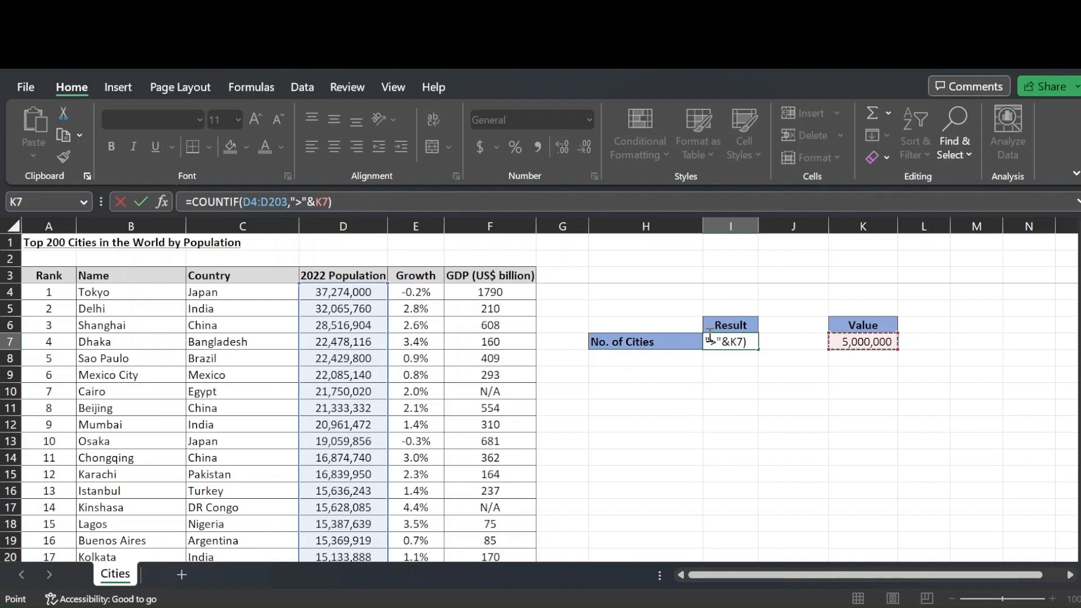
key(Return)
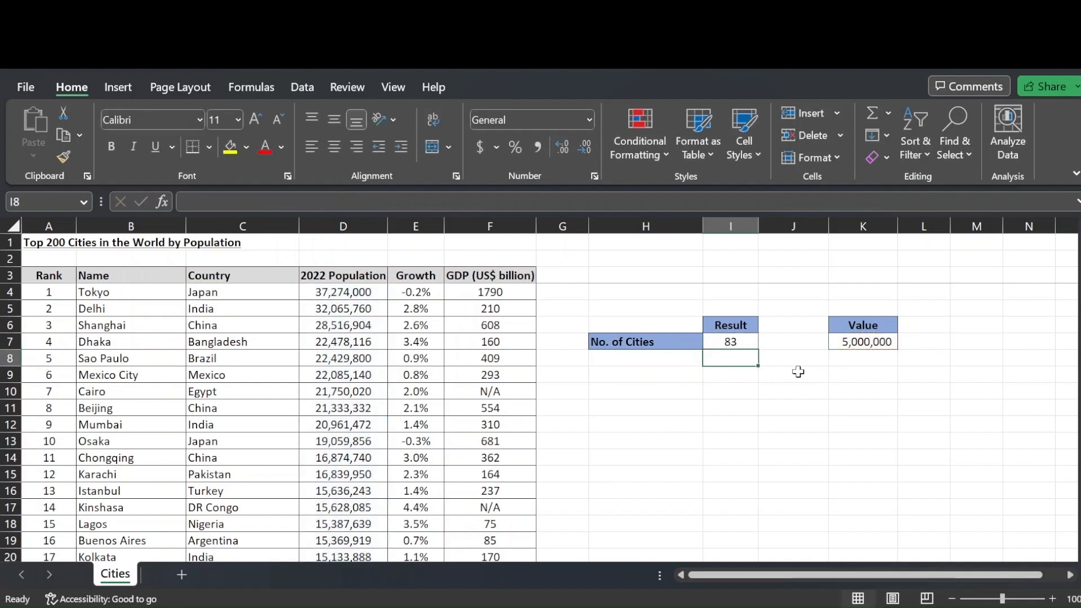
Test the population COUNTIF formula with a threshold of 10,000,000 in K7
drag(126, 302, 128, 389)
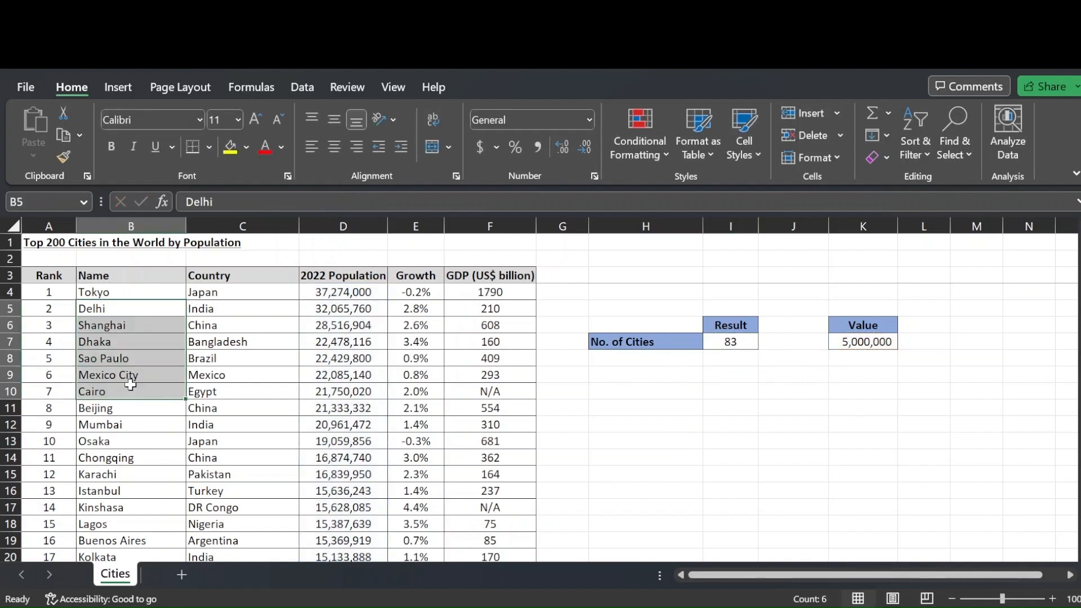
click(729, 344)
click(851, 342)
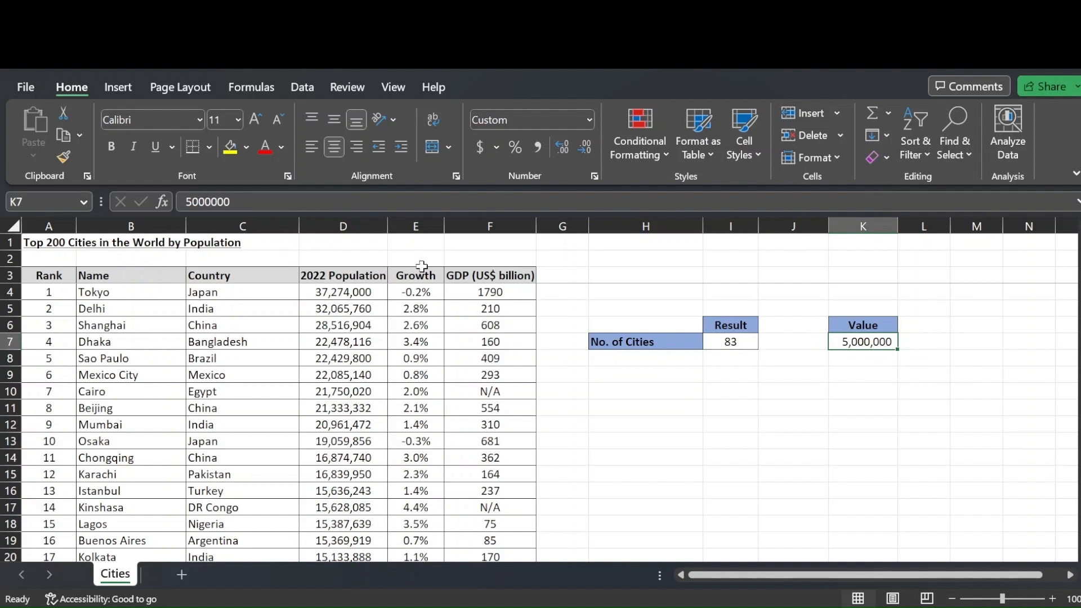
click(192, 203)
key(BackSpace)
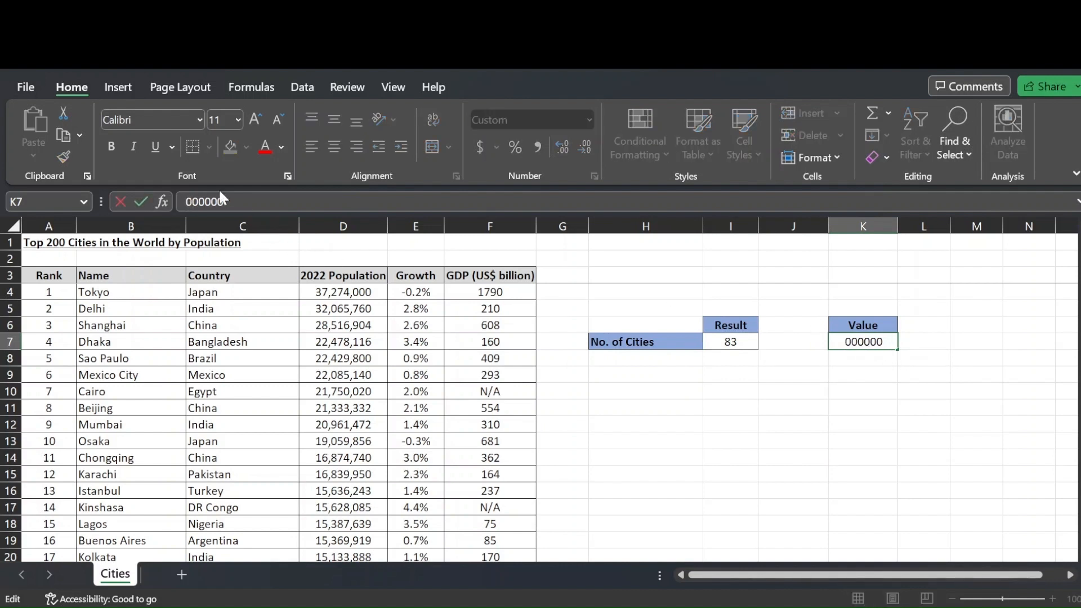
text(10)
key(Return)
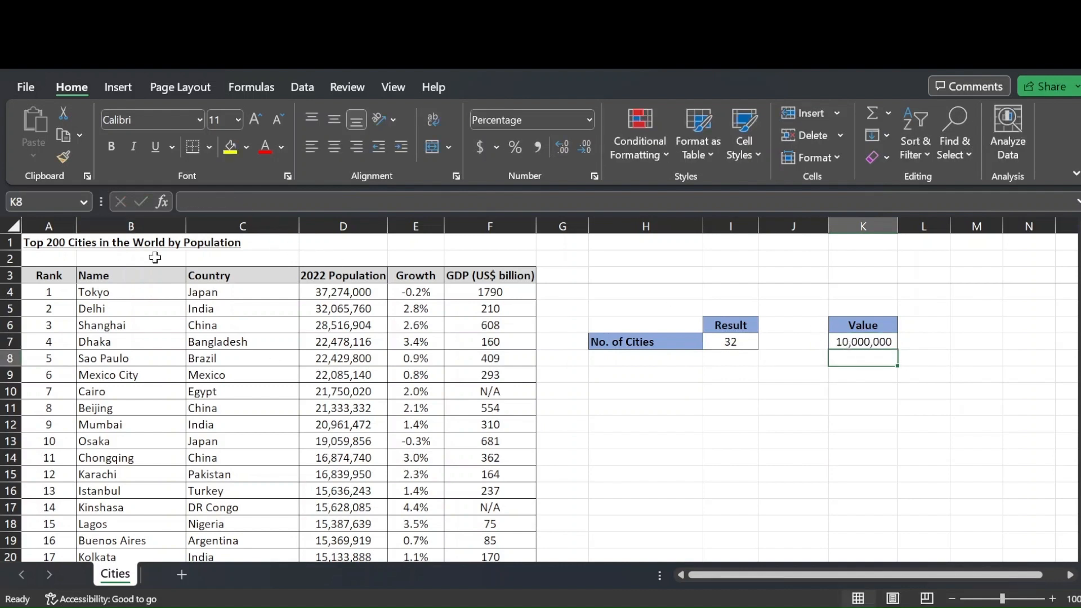
Check the No. of Cities result for the current threshold, and set the value in K7 to 20,000,000
click(861, 342)
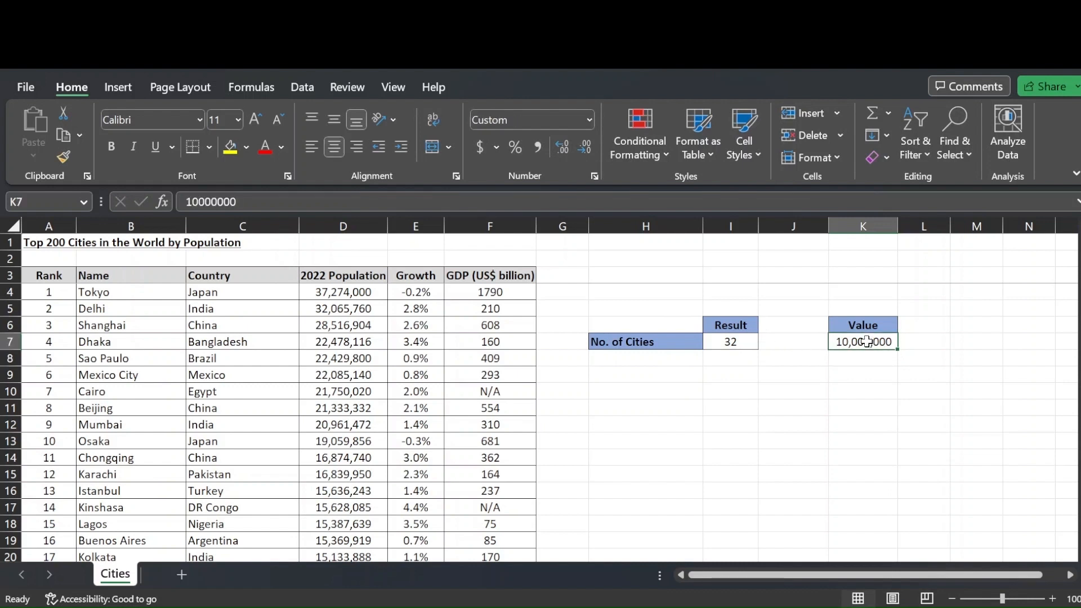
click(743, 343)
drag(102, 342, 125, 421)
click(860, 342)
click(194, 201)
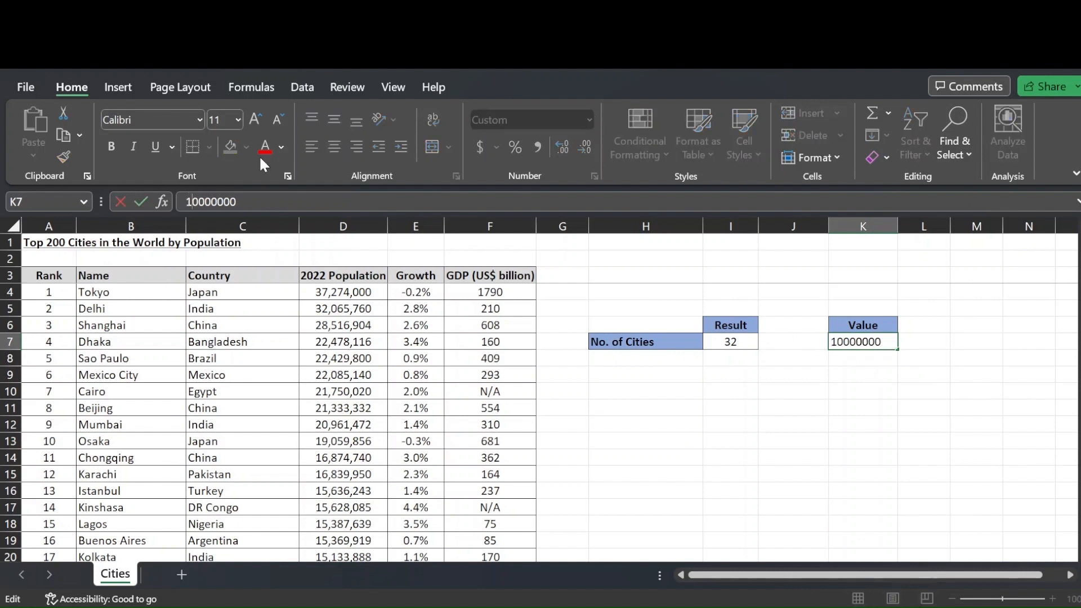
key(BackSpace)
text(2)
key(Return)
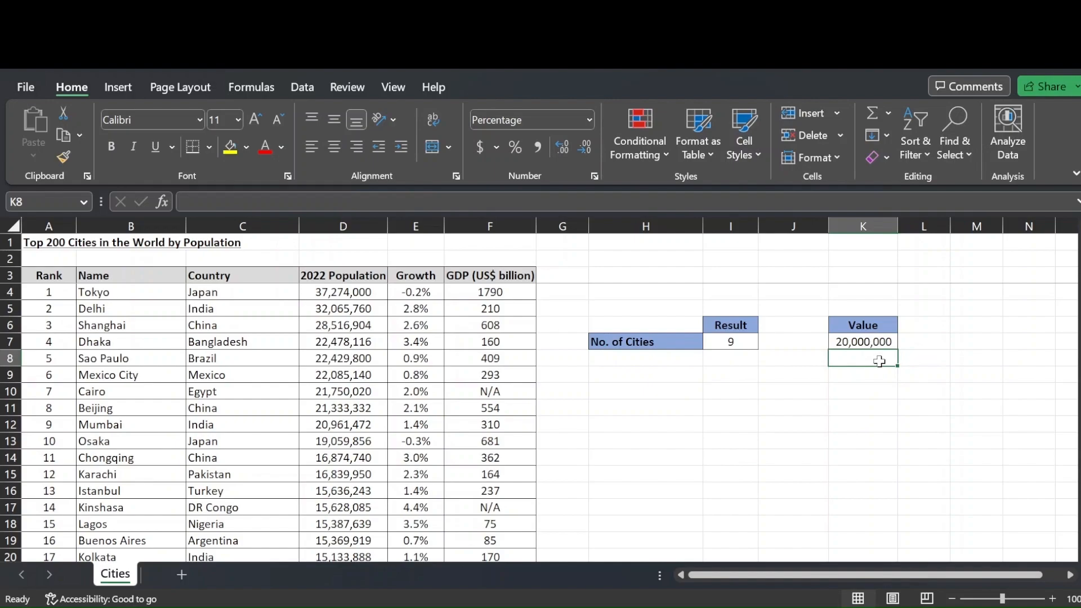
Undo the last two threshold changes in K7
key(ctrl+z)
key(ctrl+z)
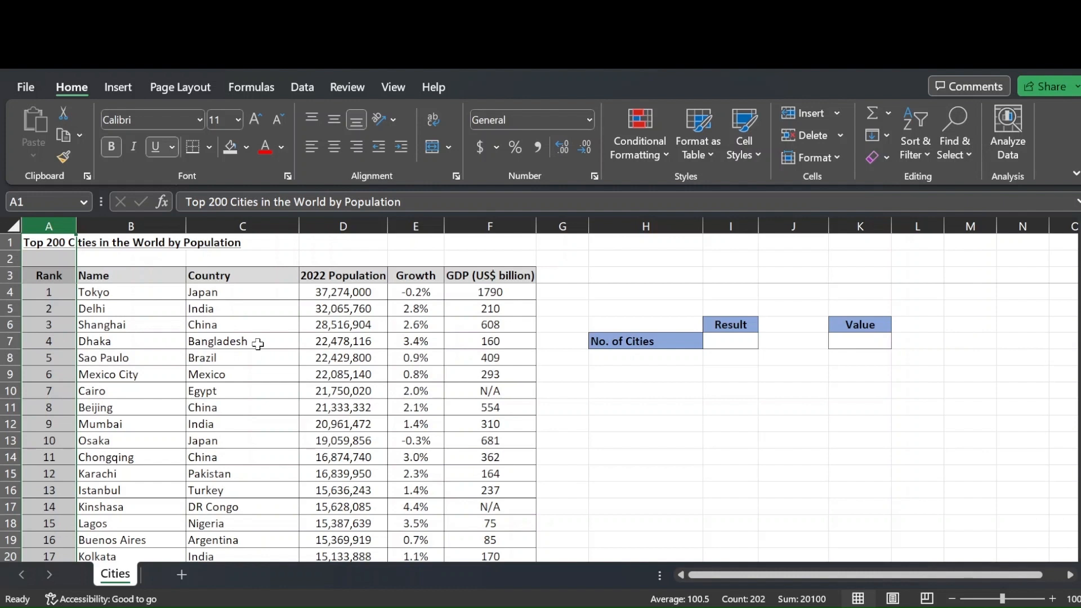
click(354, 332)
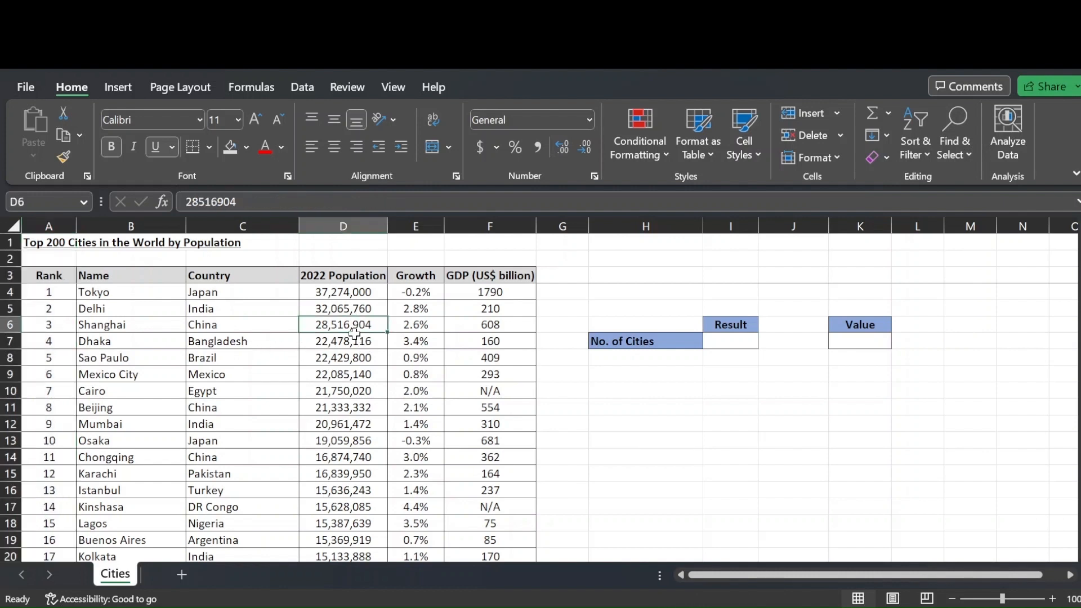
Review the city names and 2022 populations in the top 200 cities table
drag(354, 332, 357, 399)
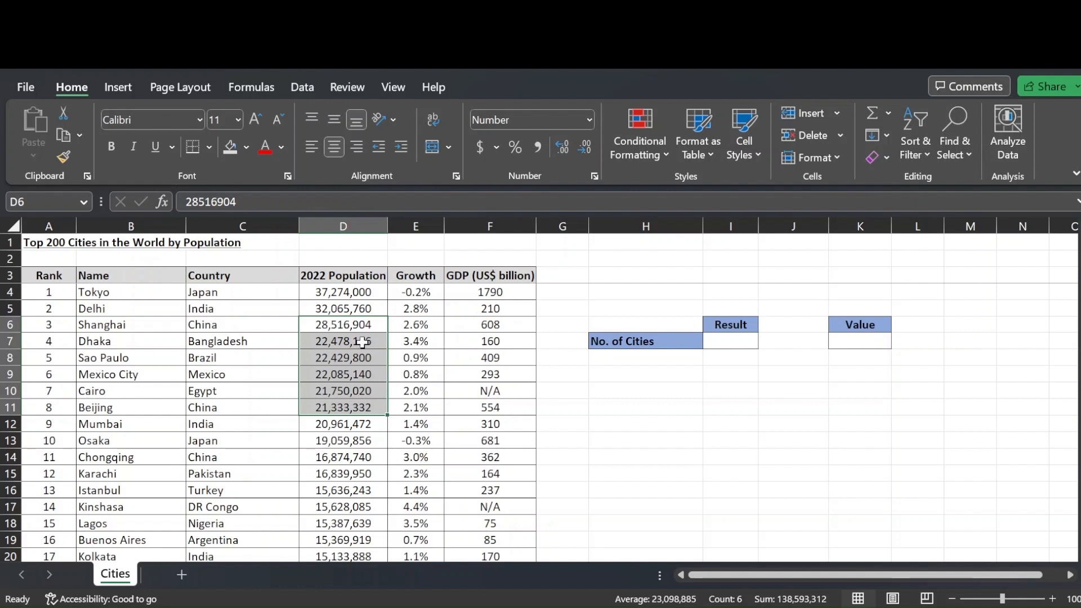
click(134, 324)
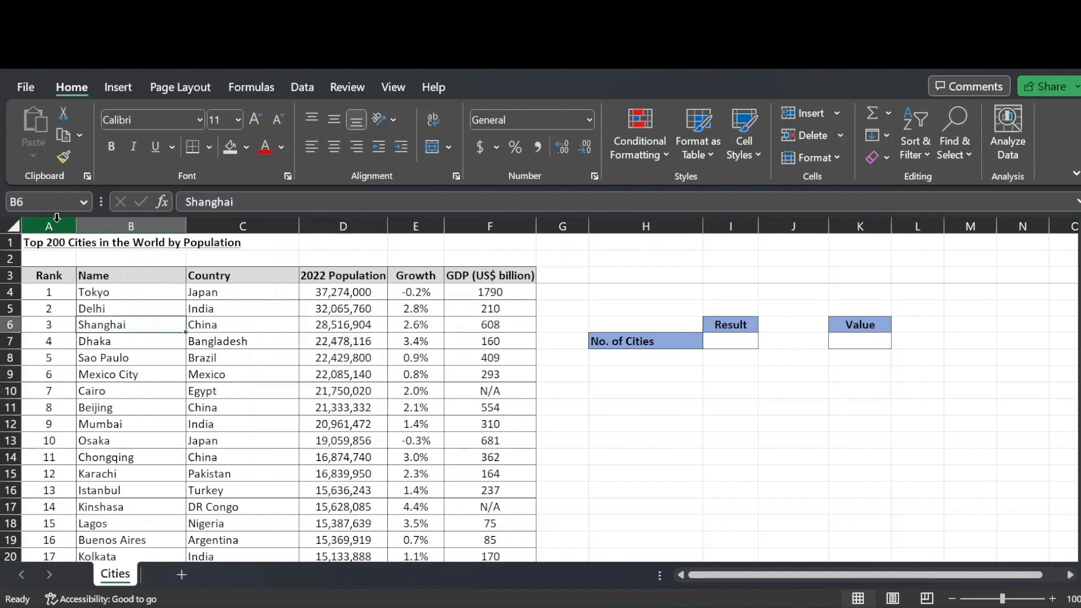
drag(48, 225, 490, 226)
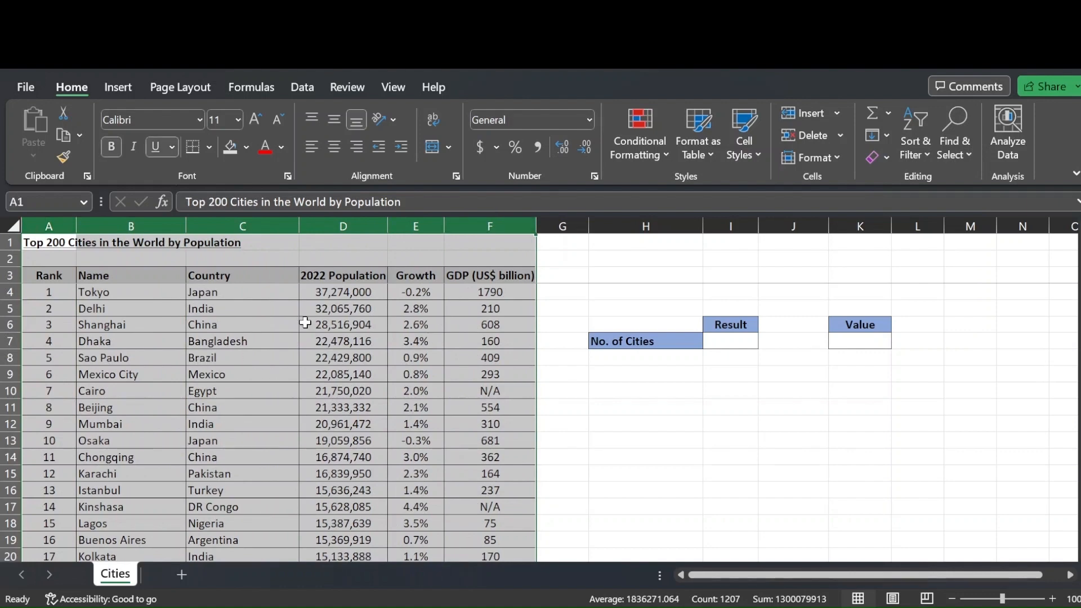
drag(137, 309, 137, 474)
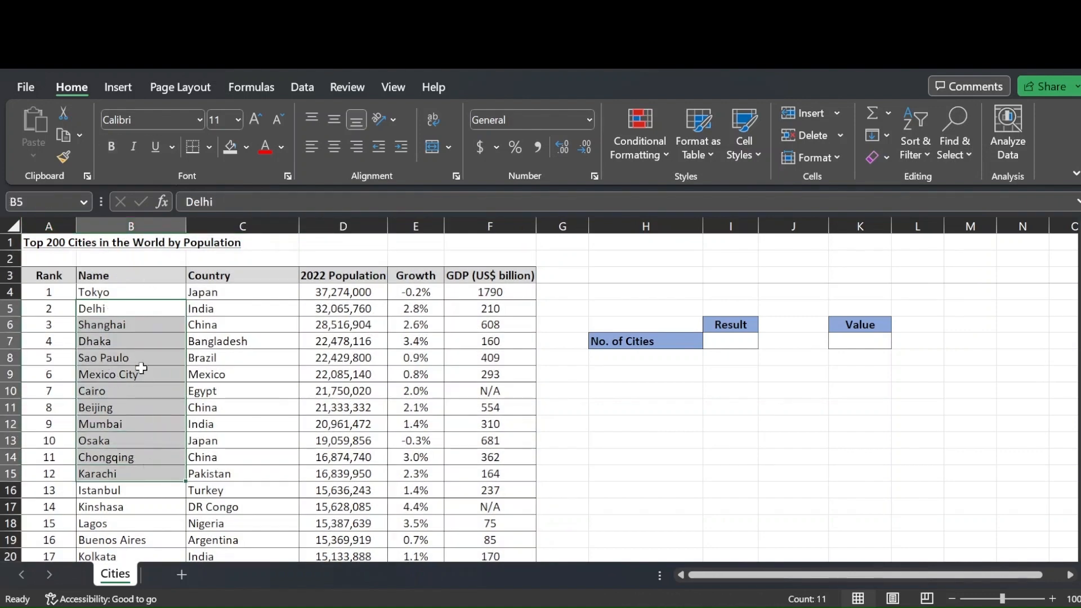
drag(348, 319, 344, 476)
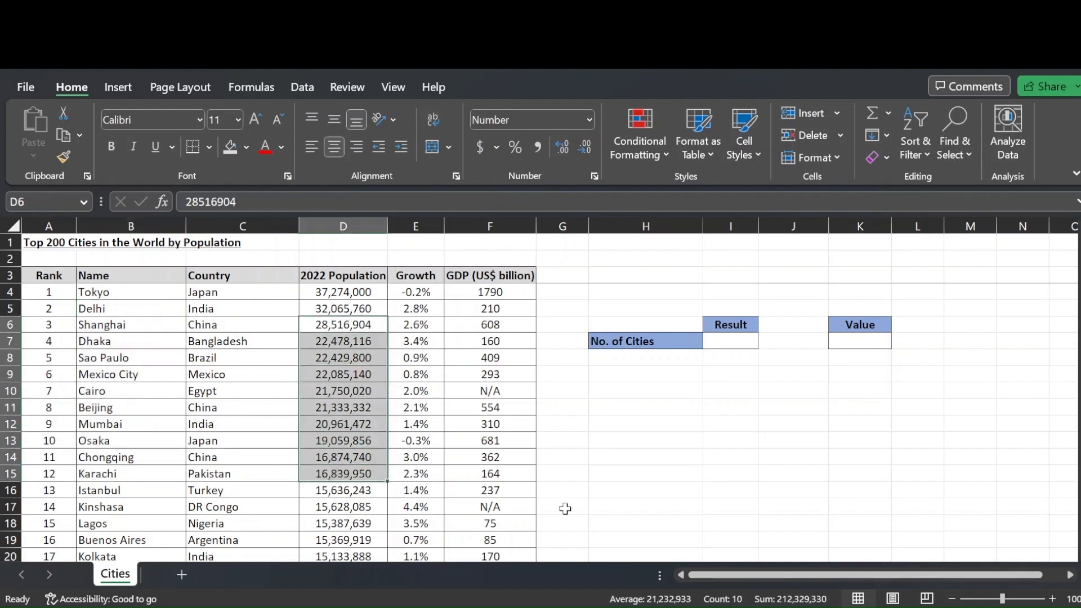
Enter a COUNTIF formula in I7 that counts populations in D4:D203 with the criterion "<5000000"
click(728, 344)
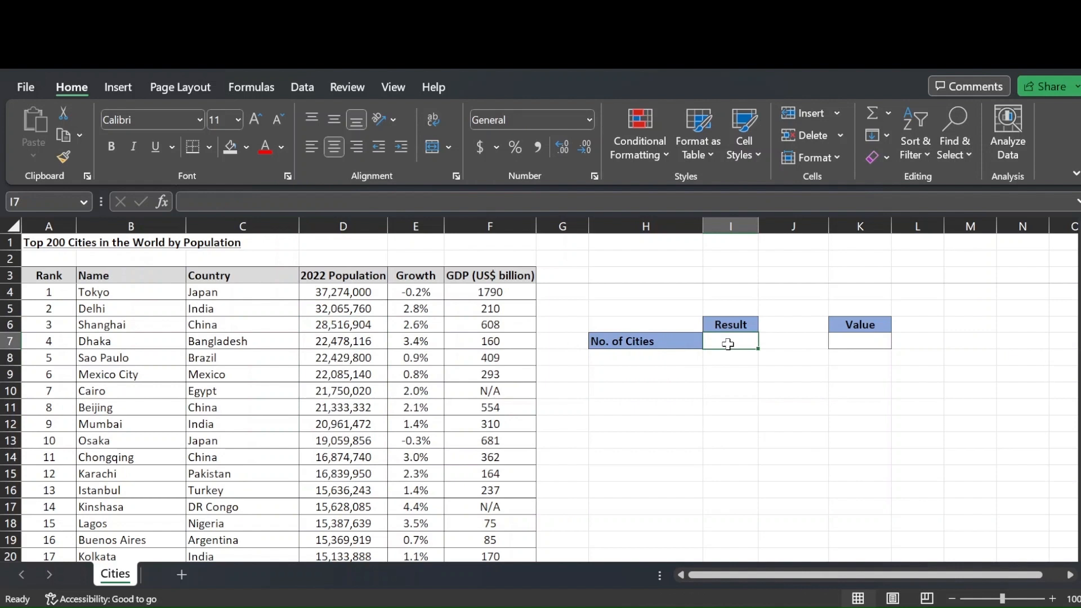
text(=)
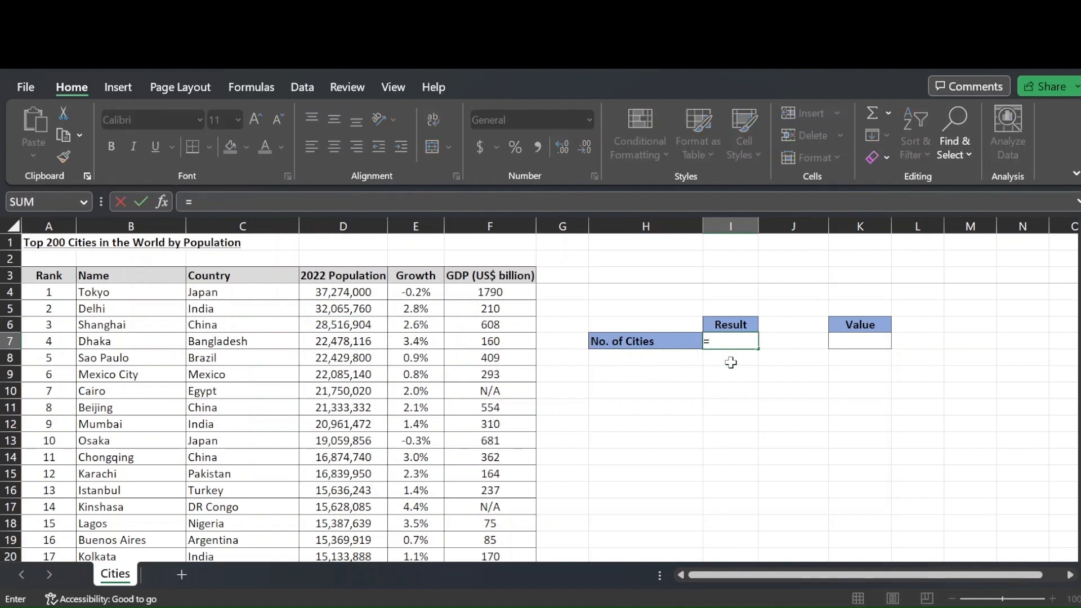
text(countif()
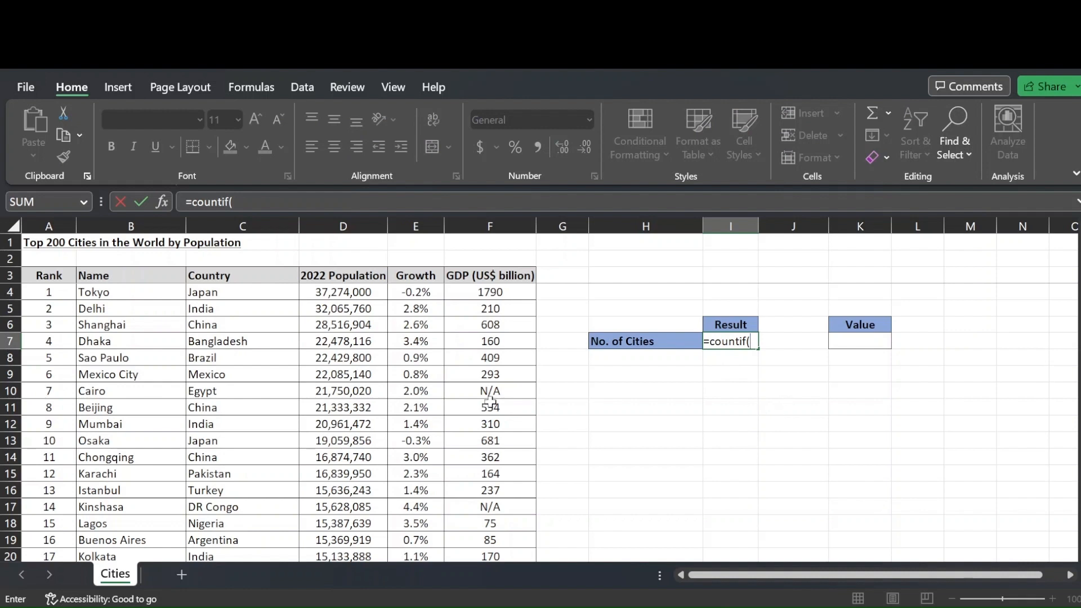
click(335, 291)
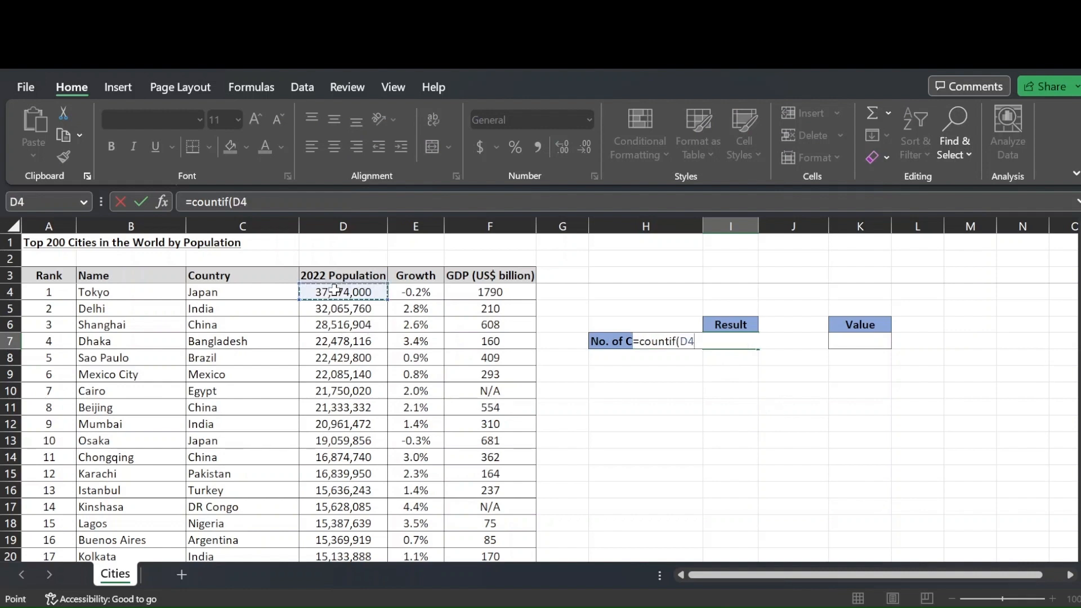
key(ctrl+shift+Down)
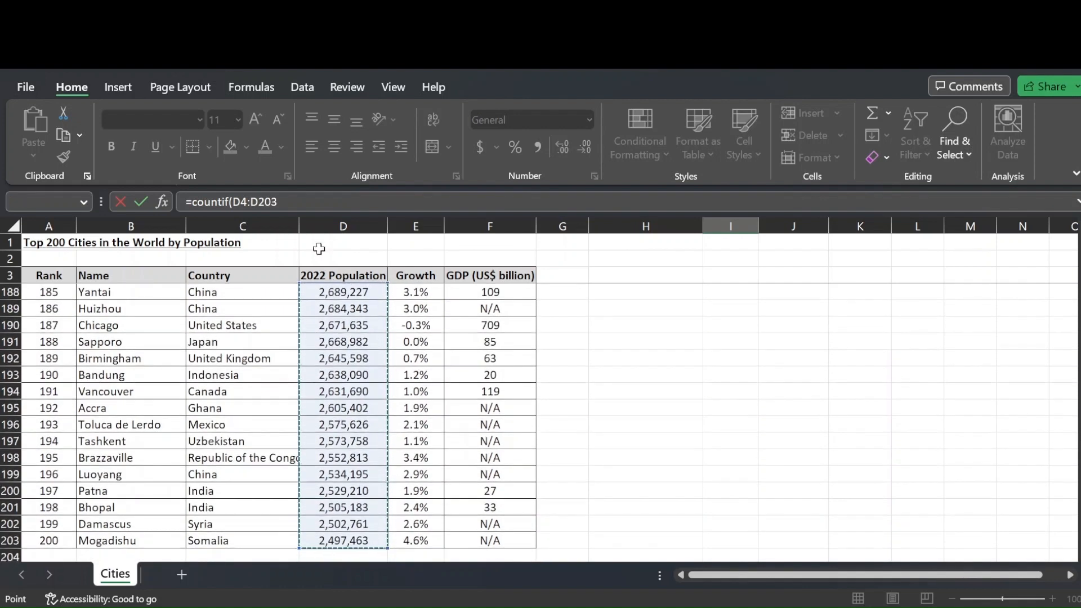
click(296, 201)
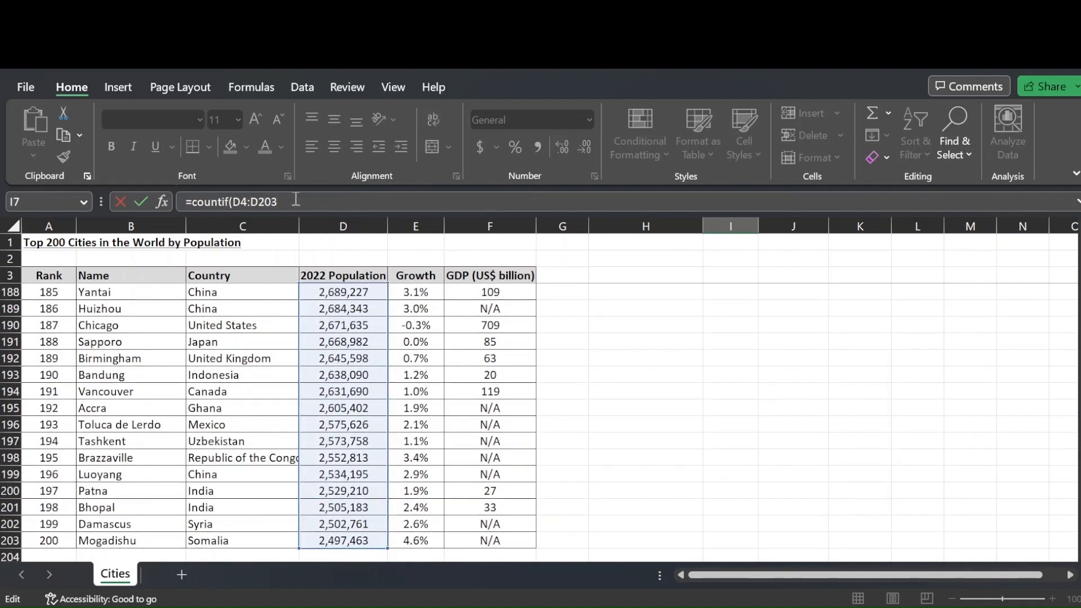
text(,)
text("<5000000)
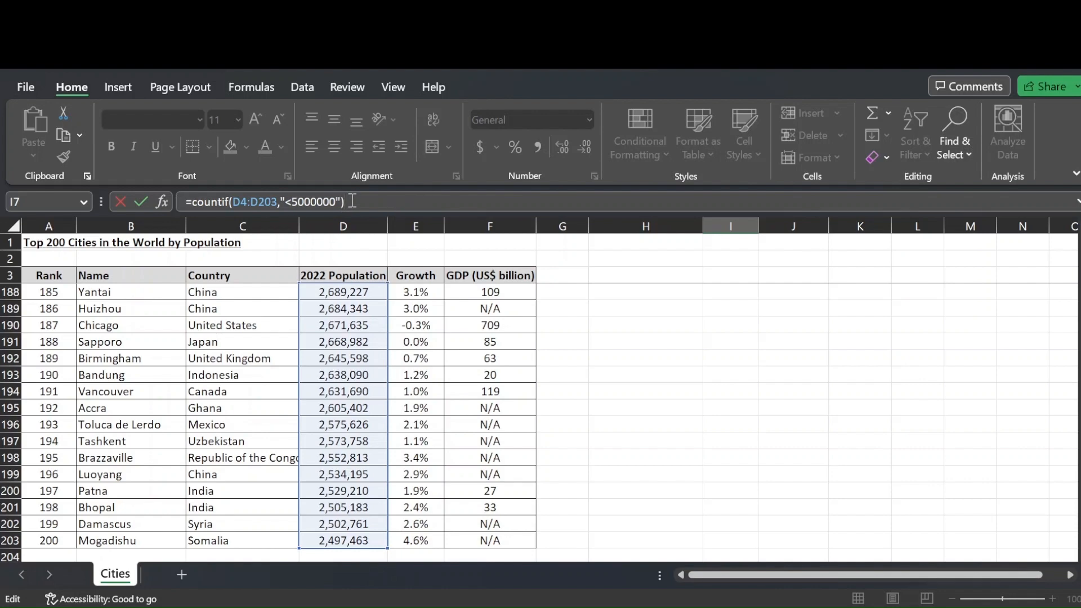
key(ctrl+Return)
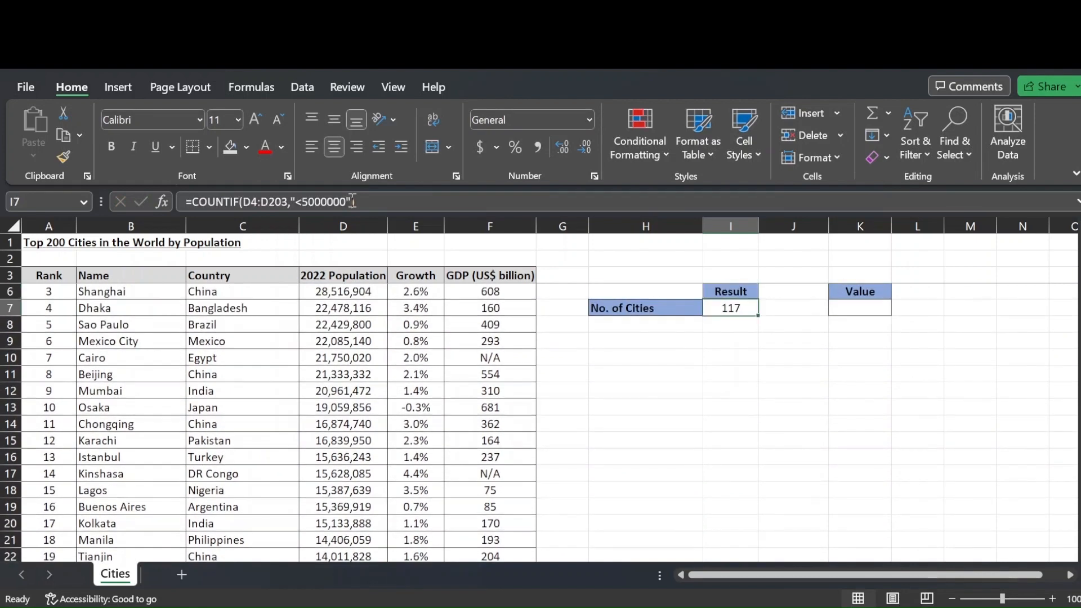
Check the city rows and populations against the COUNTIF formula and result in I7
drag(131, 308, 120, 444)
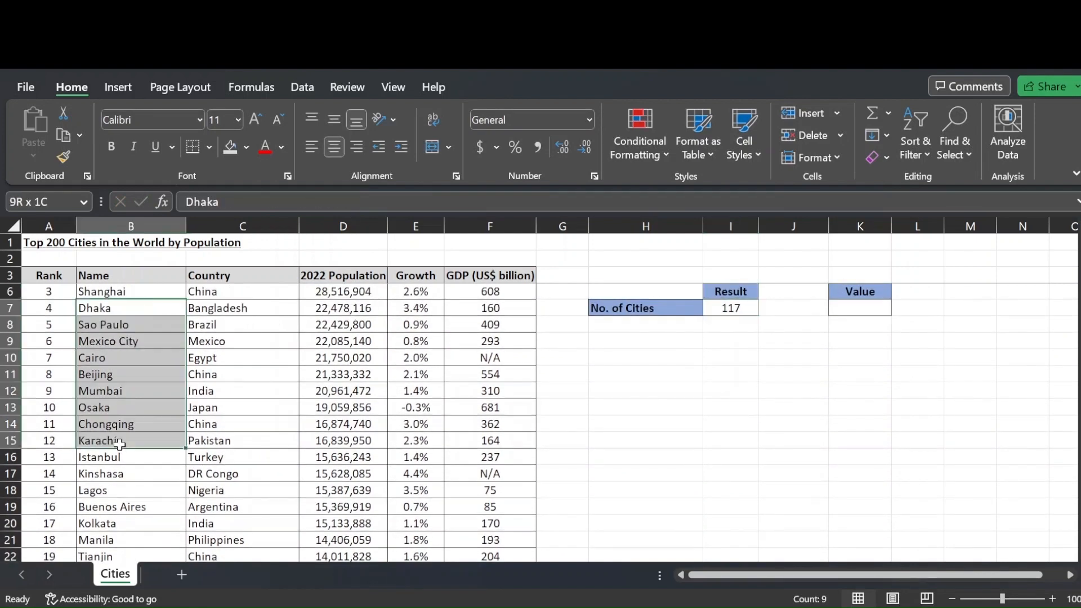
scroll(63, 399, up, 1)
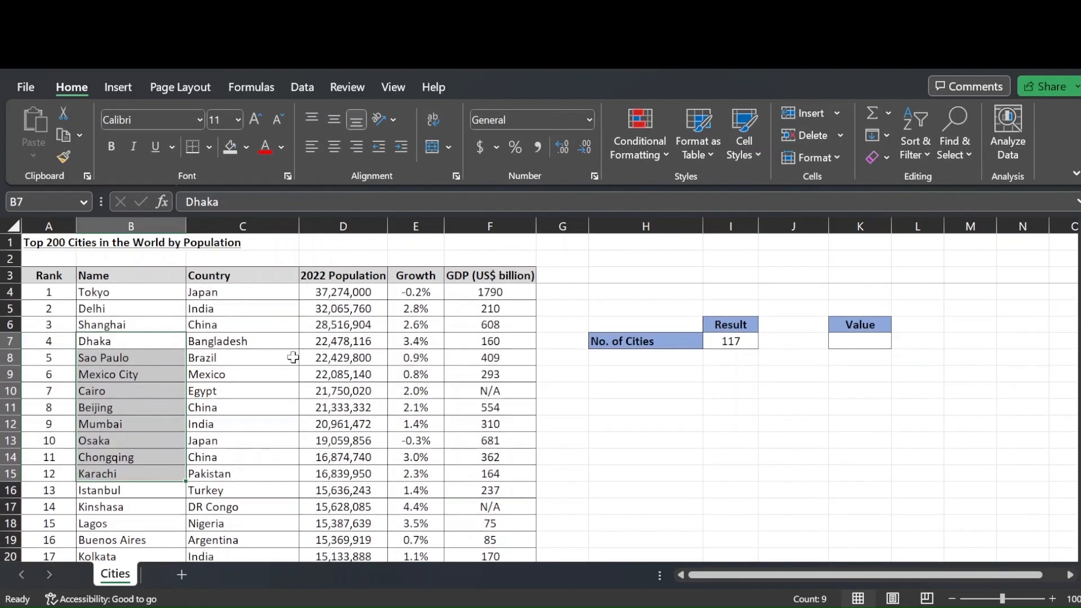
click(346, 340)
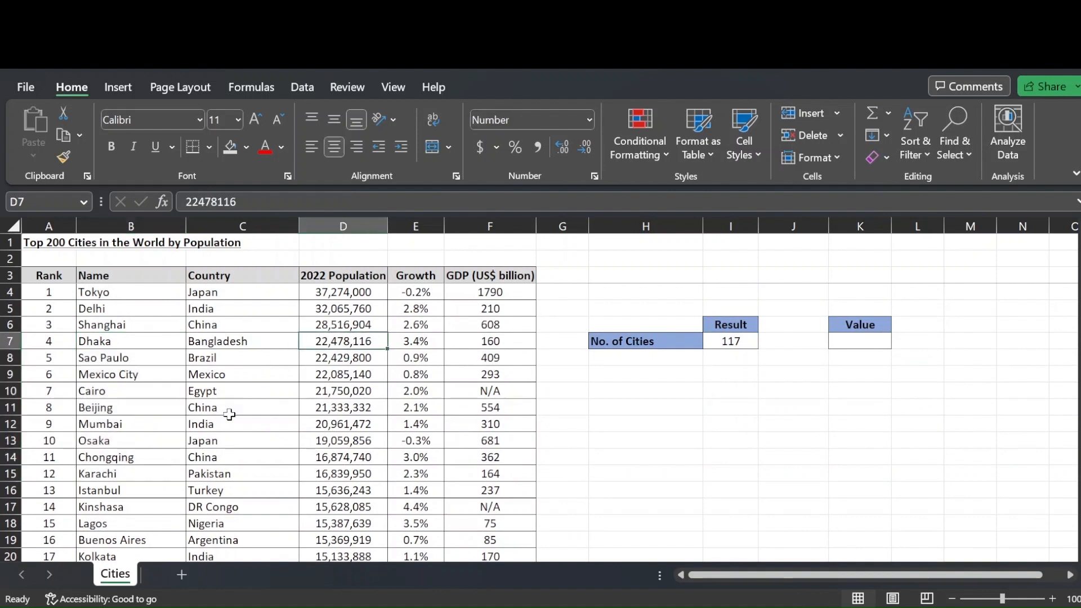
click(849, 346)
click(719, 342)
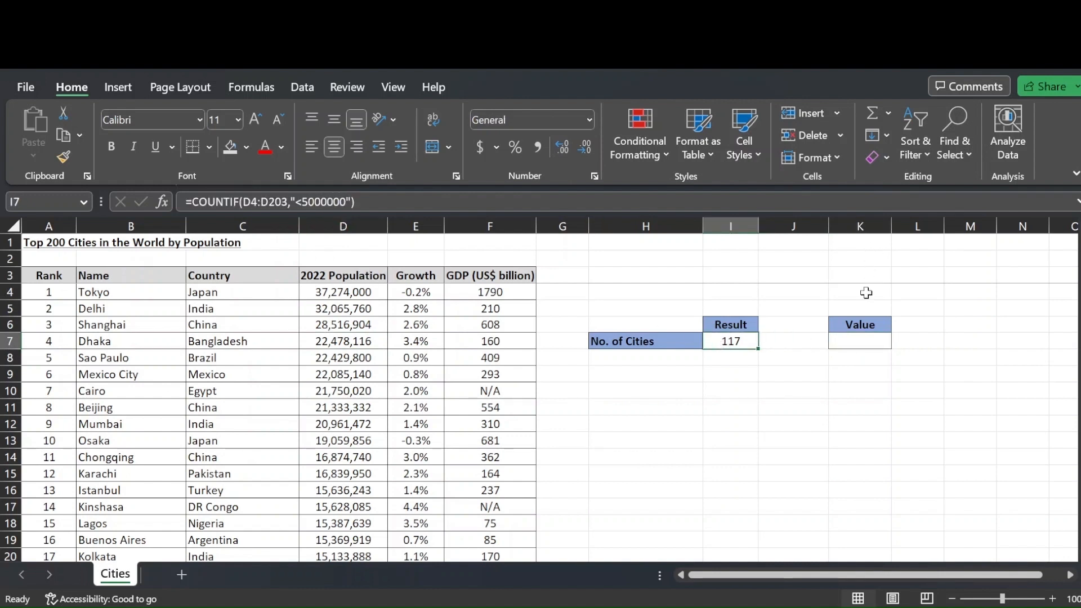
Enter 5000000 as the population threshold in K7
click(865, 343)
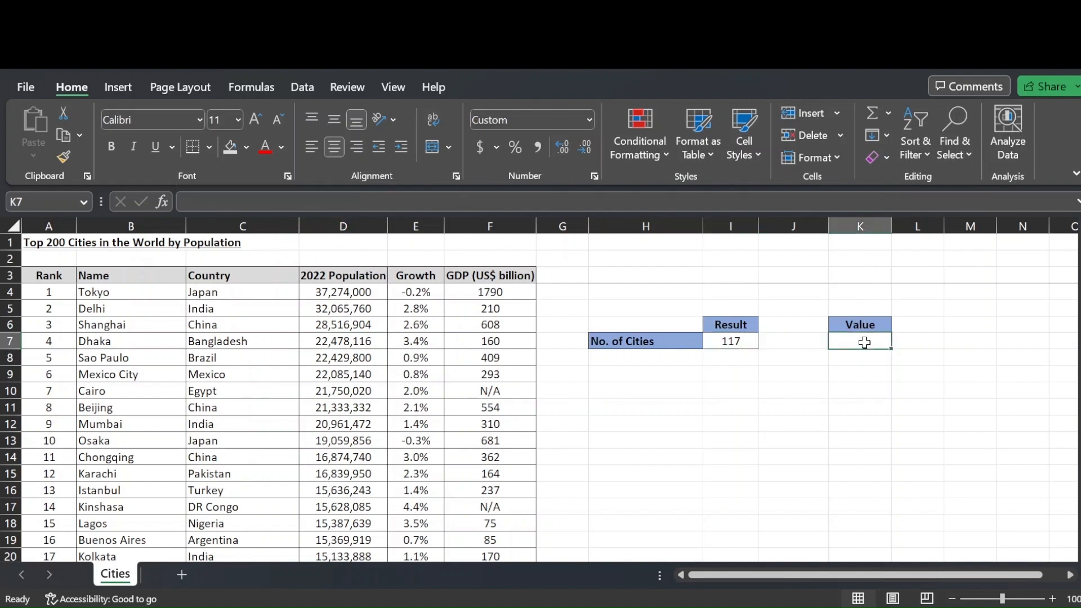
text(5)
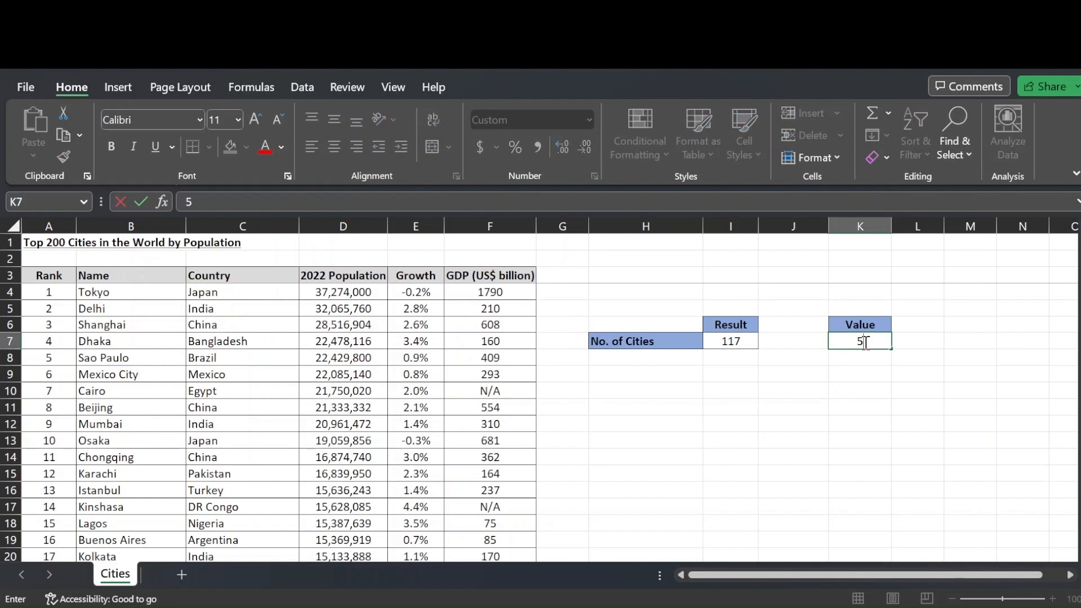
text(000000)
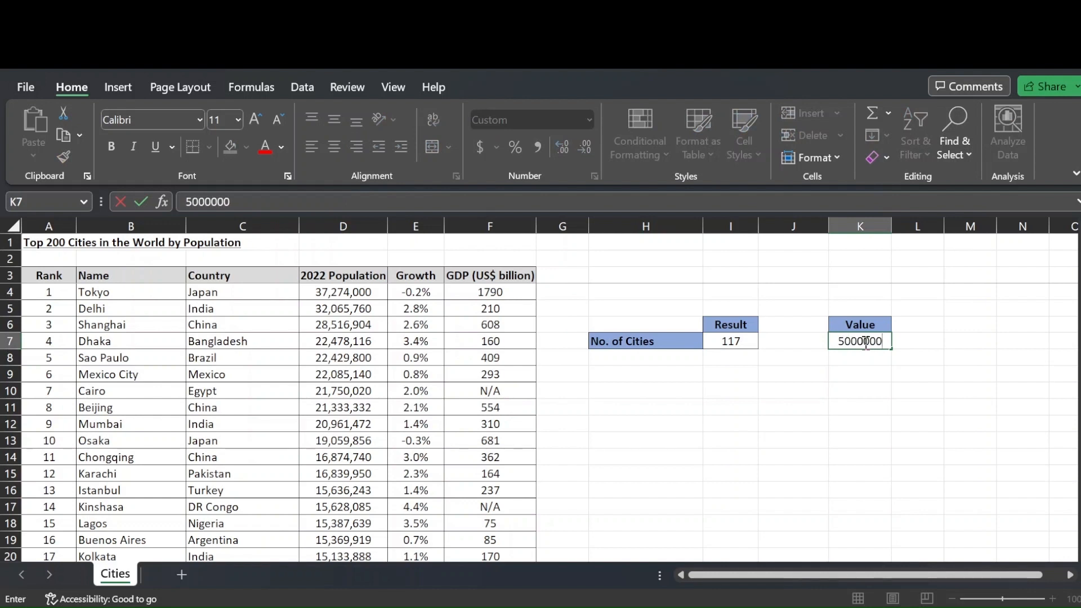
key(Return)
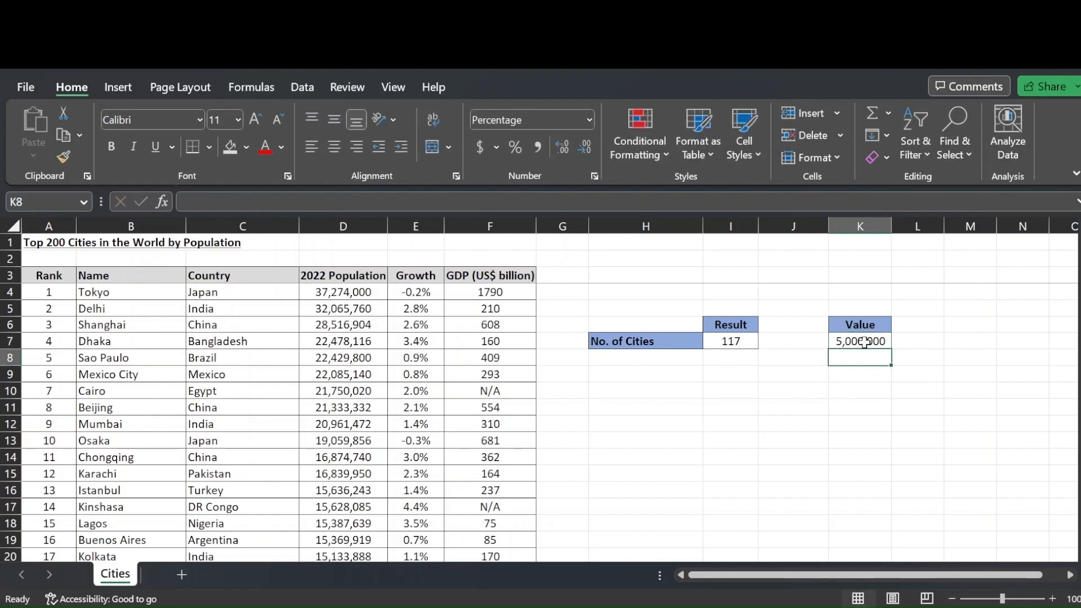
Replace the hard-coded threshold in I7's COUNTIF criterion with a reference to K7, making the criterion "<"&K7
click(739, 348)
double_click(351, 201)
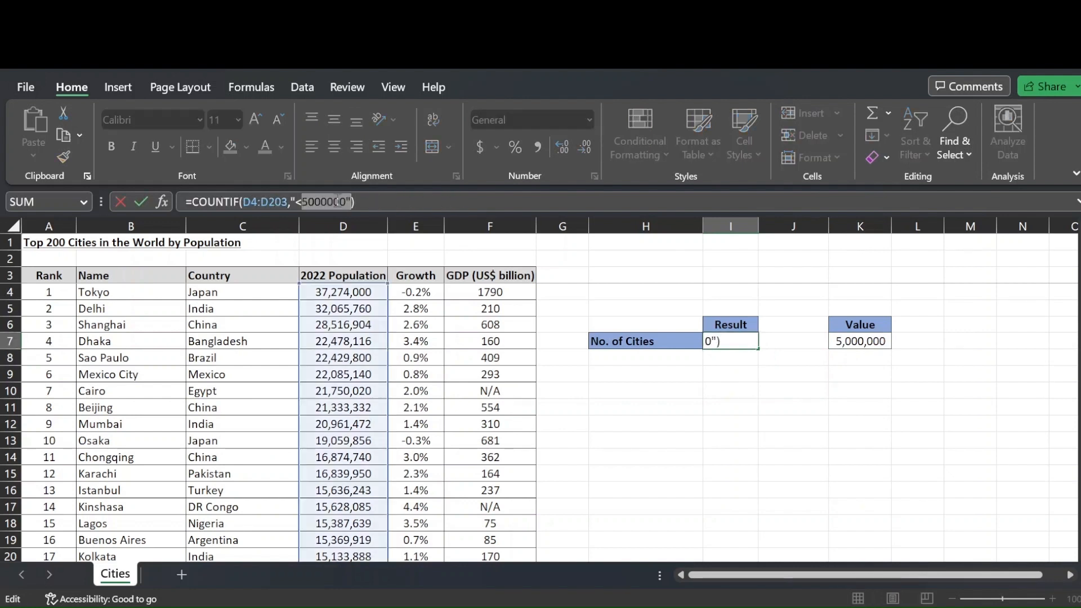
key(BackSpace)
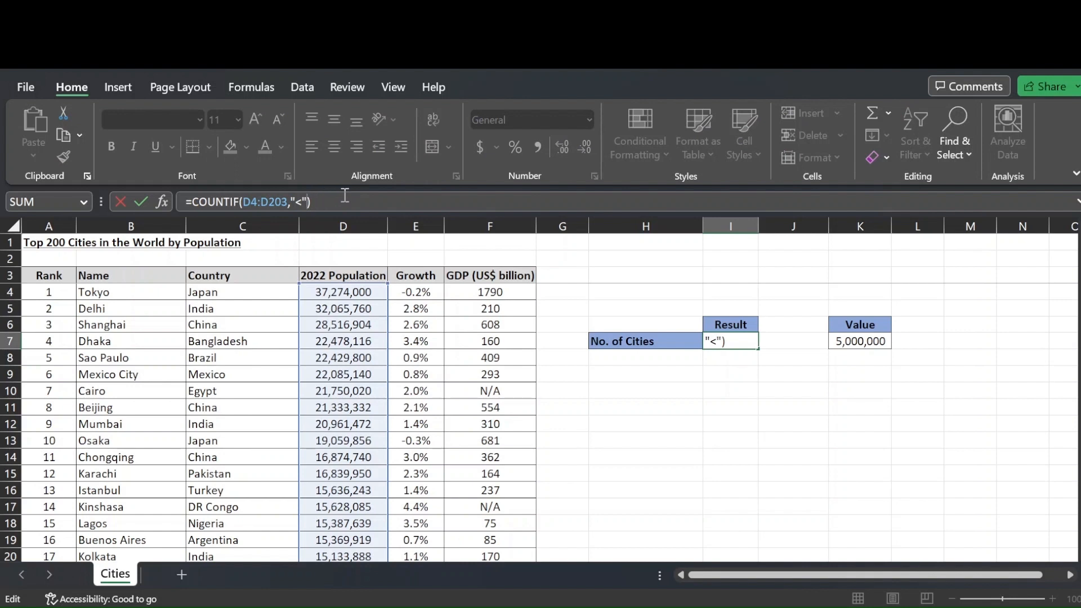
text(&)
click(865, 340)
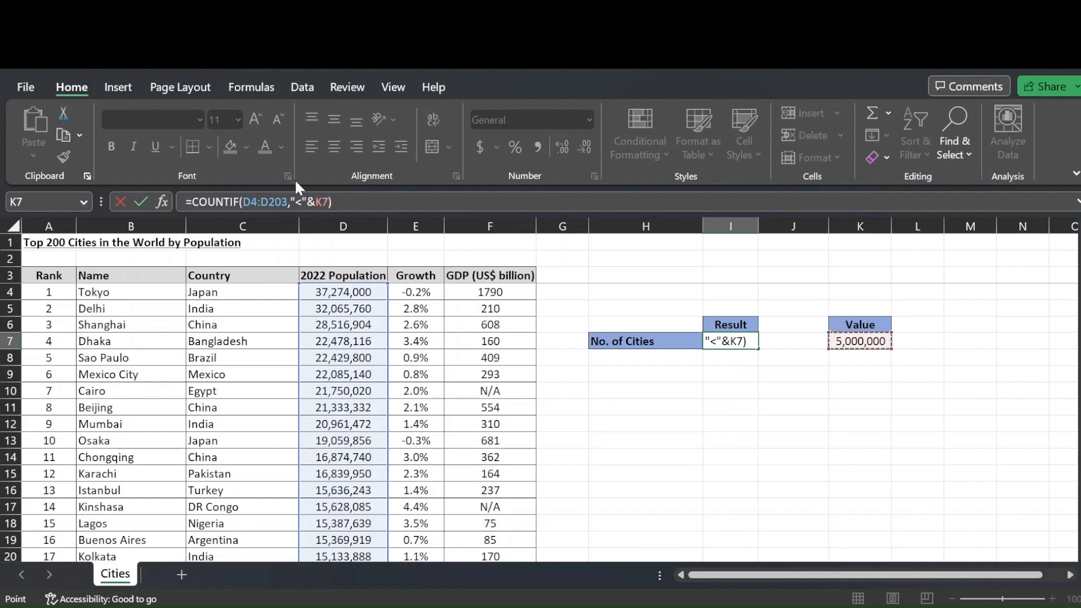
click(376, 201)
key(Return)
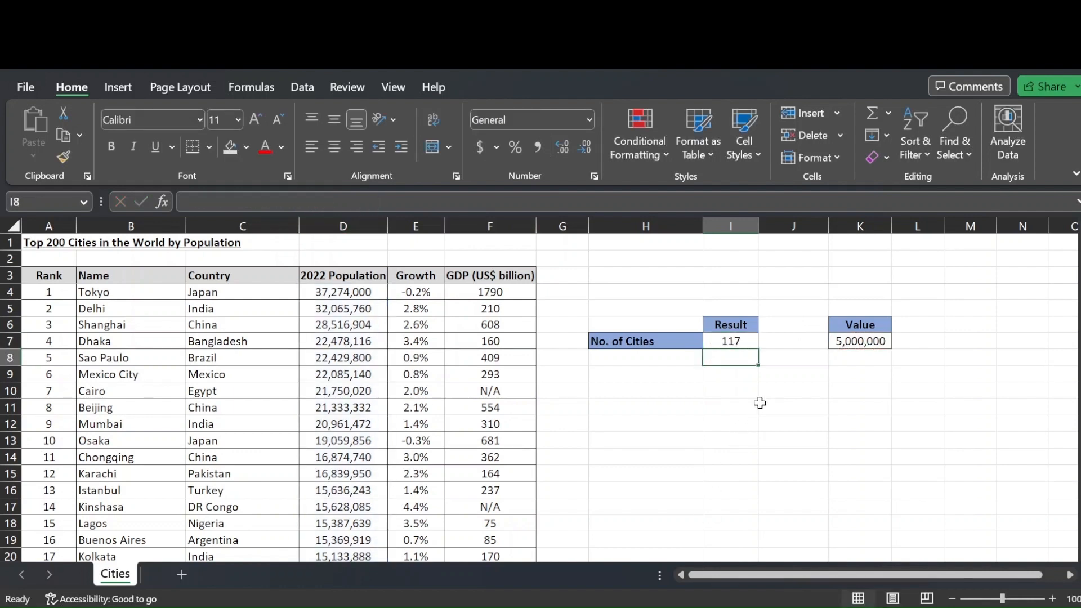
click(743, 337)
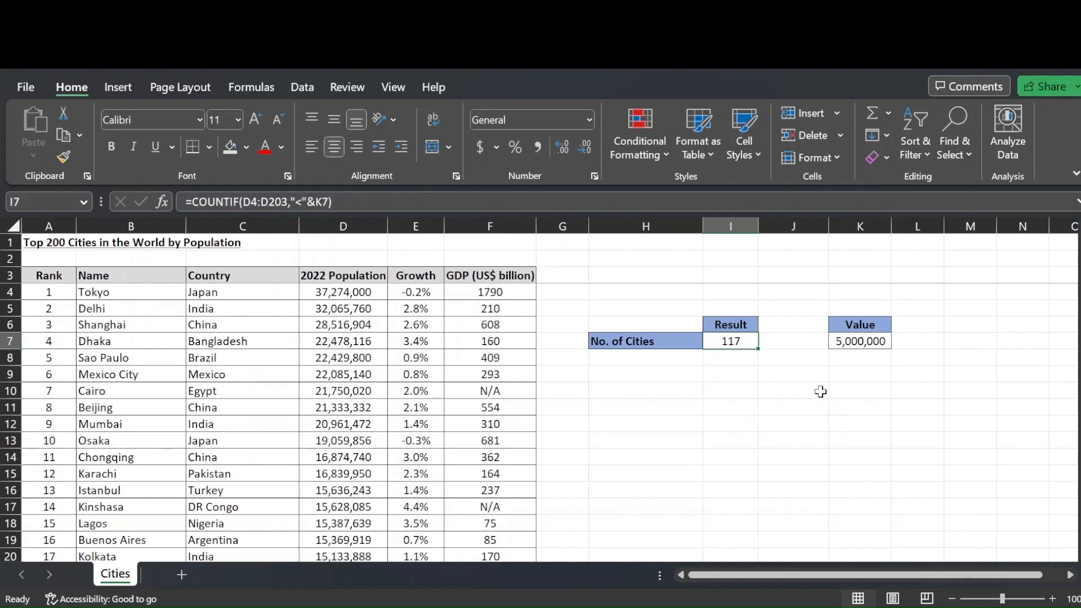
Test the less-than COUNTIF formula with a threshold of 4,000,000 in K7
click(850, 343)
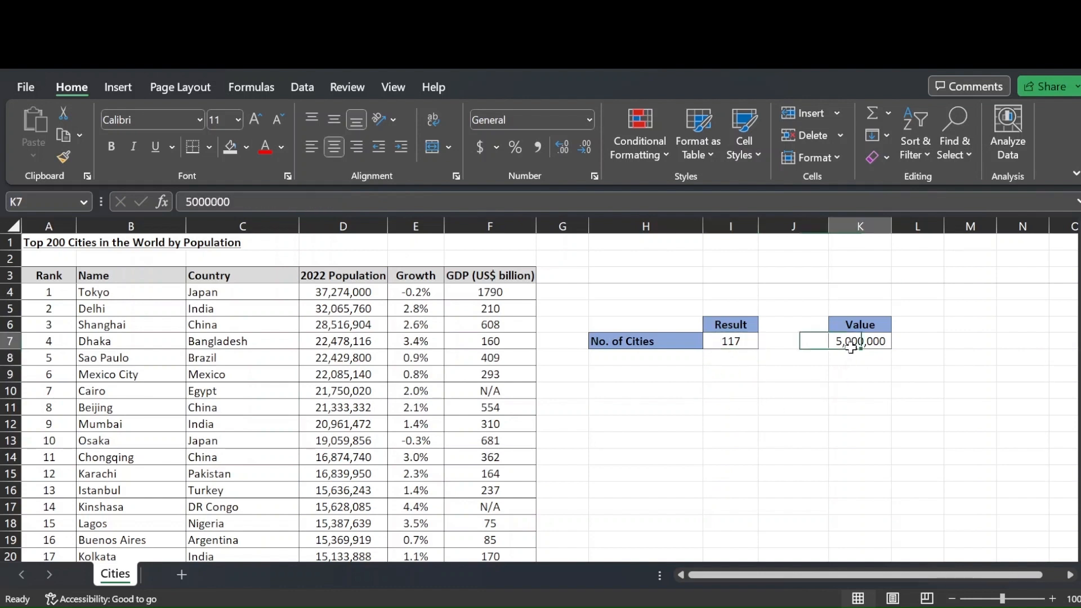
click(193, 200)
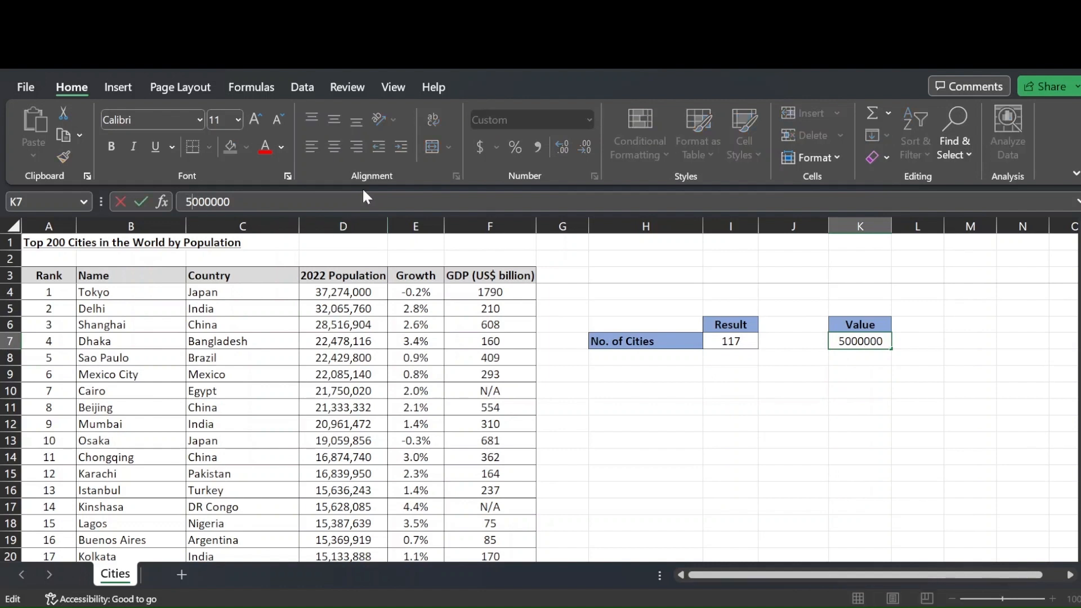
key(BackSpace)
text(4)
key(Return)
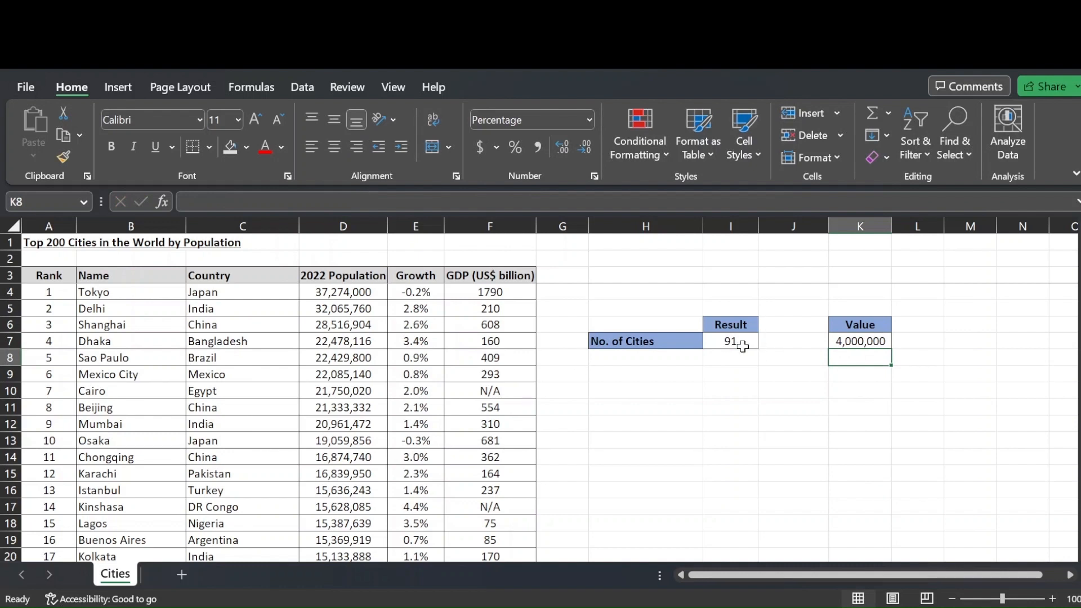
Set the population threshold in K7 to 3,000,000
click(848, 341)
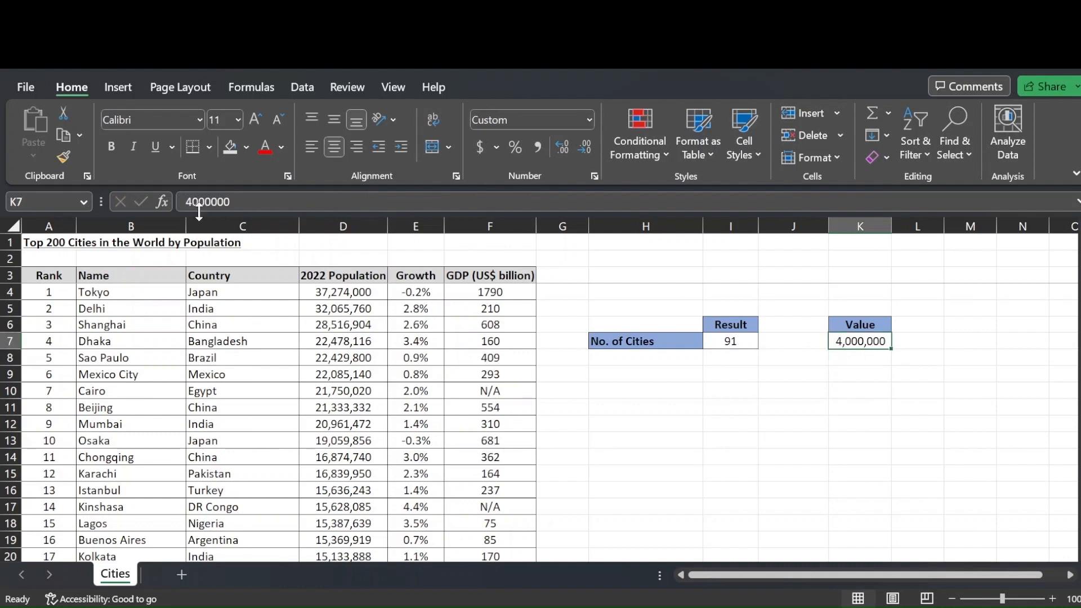
click(192, 198)
key(BackSpace)
text(3)
key(Return)
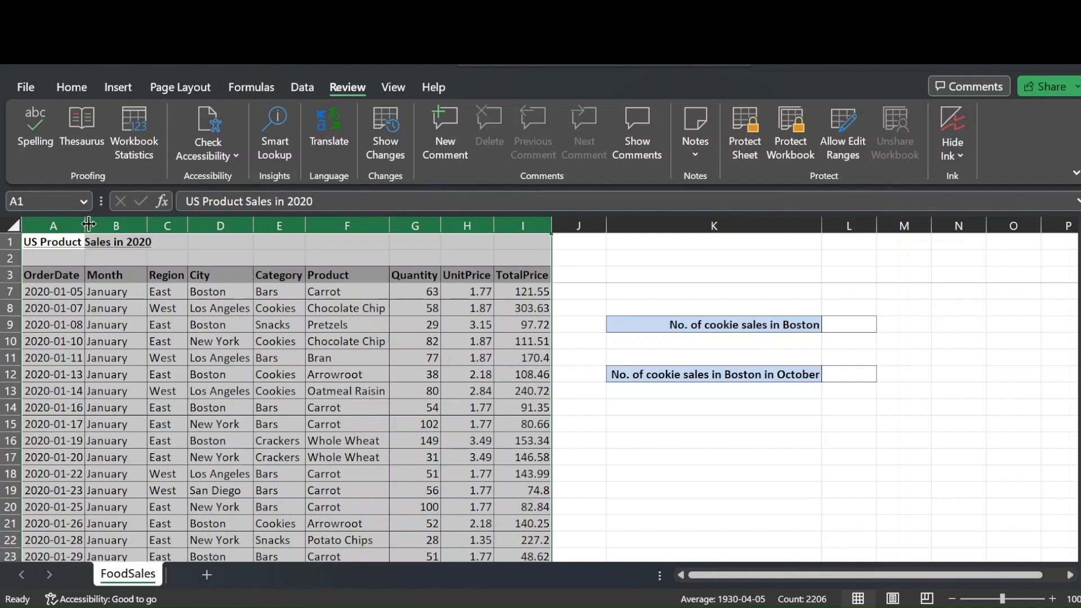
Examine the US Product Sales in 2020 table, its City and Category columns, and the Boston cookie sales label
drag(25, 225, 325, 222)
drag(55, 241, 242, 242)
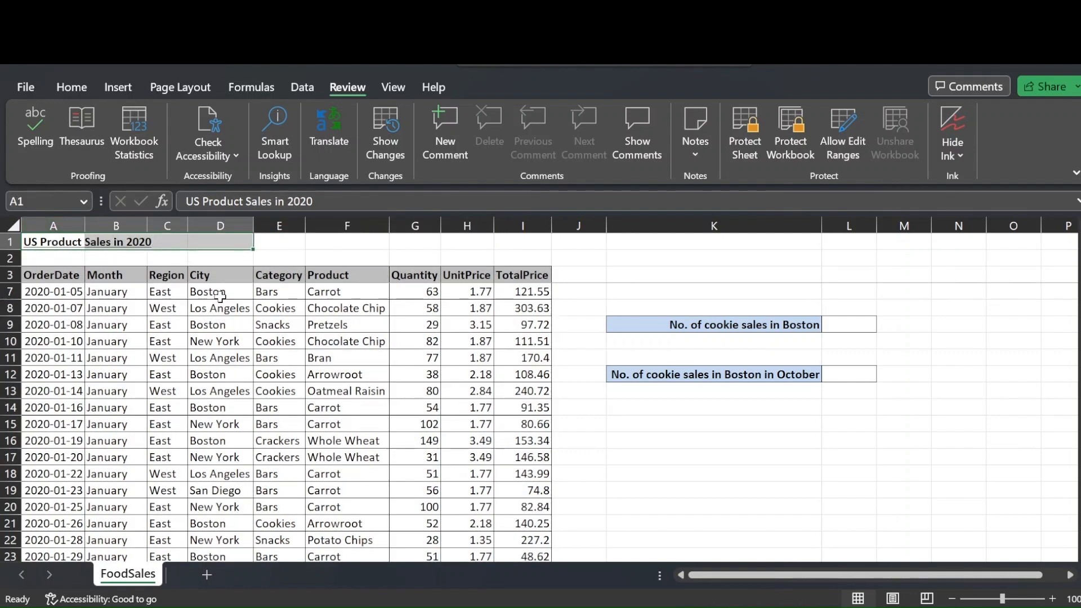
click(751, 329)
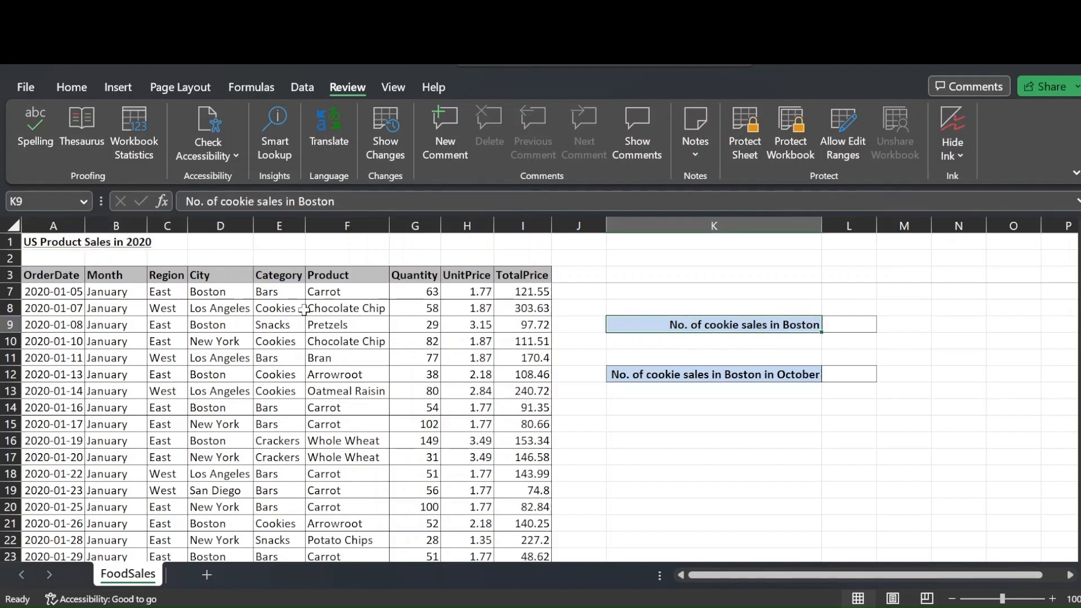
scroll(304, 310, up, 1)
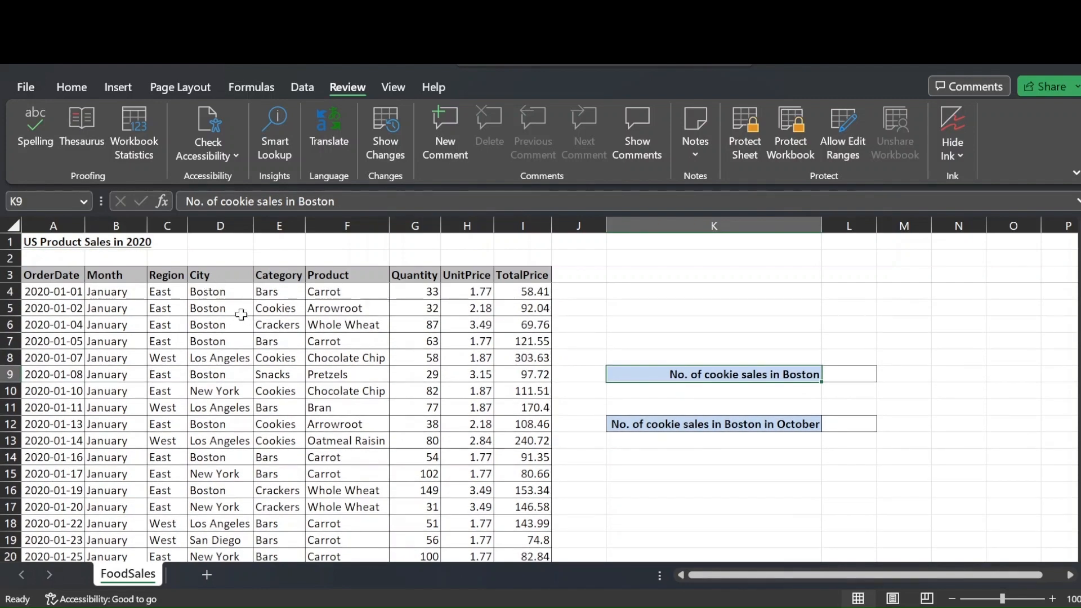
drag(226, 308, 273, 309)
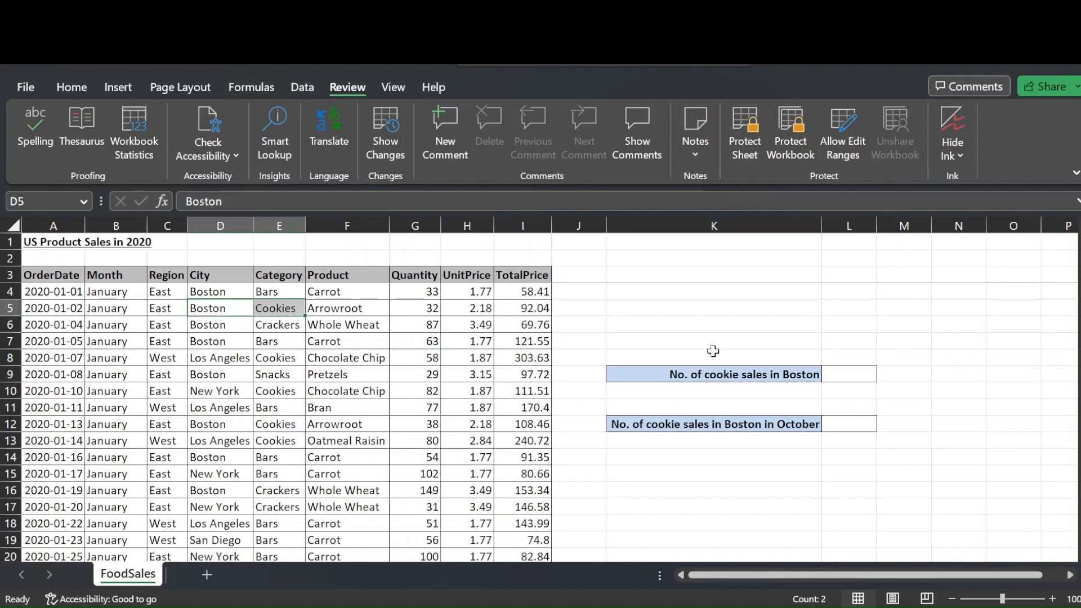
Start a COUNTIFS formula in L9 with the absolute City range $D$4:$D$247 and the criterion "Boston"
click(844, 375)
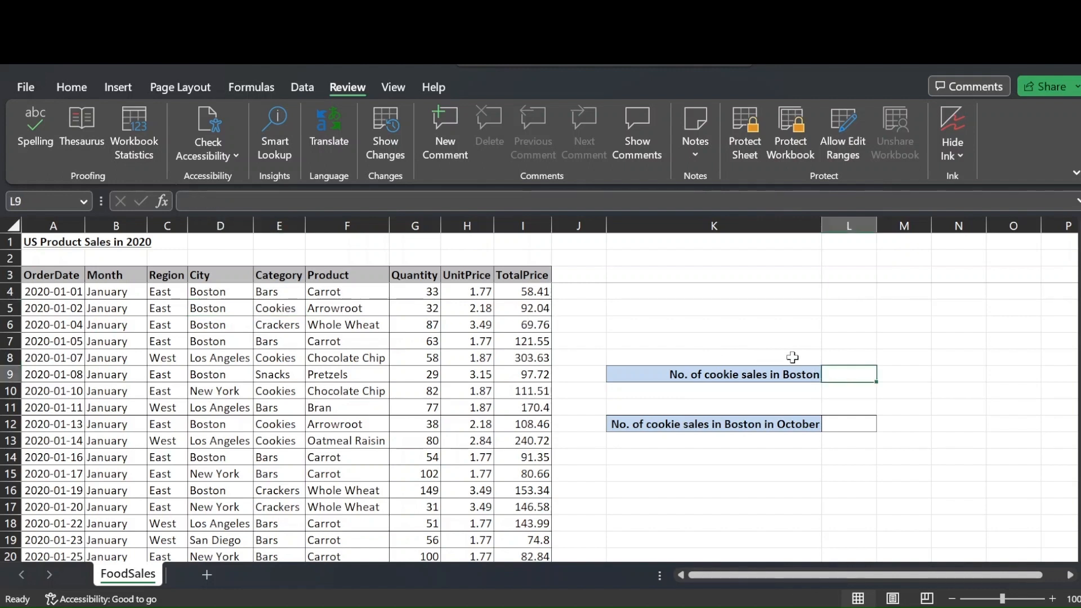
text(=countifs()
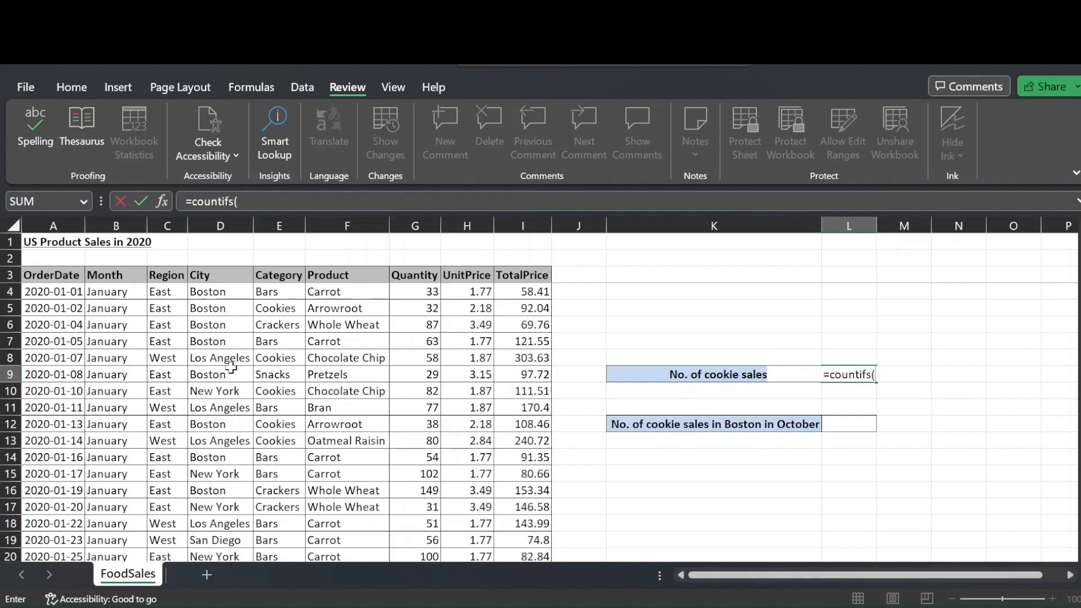
click(217, 291)
key(ctrl+shift+Down)
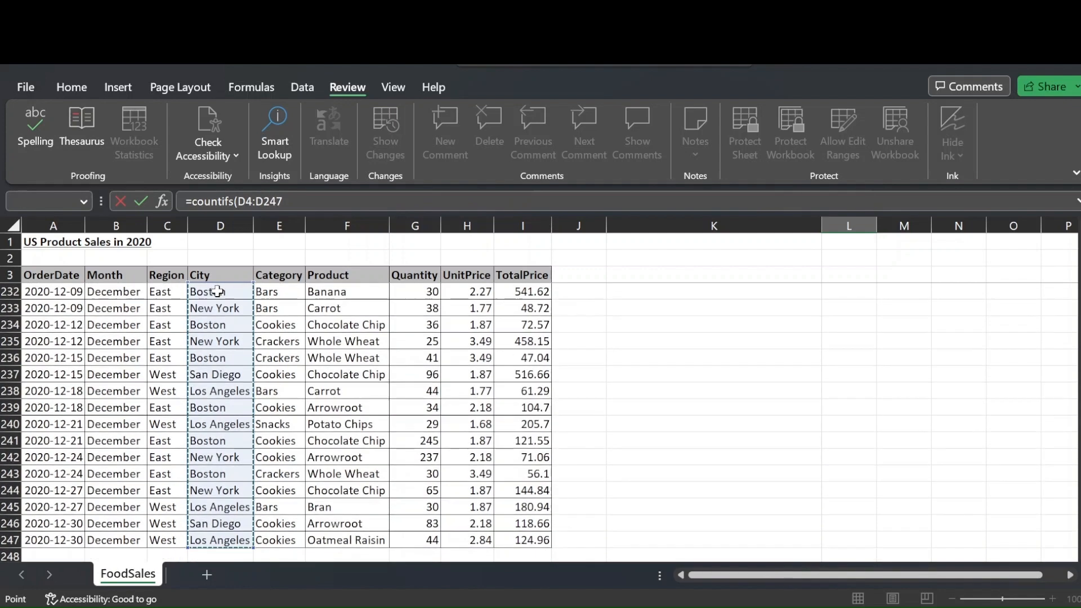
key(F4)
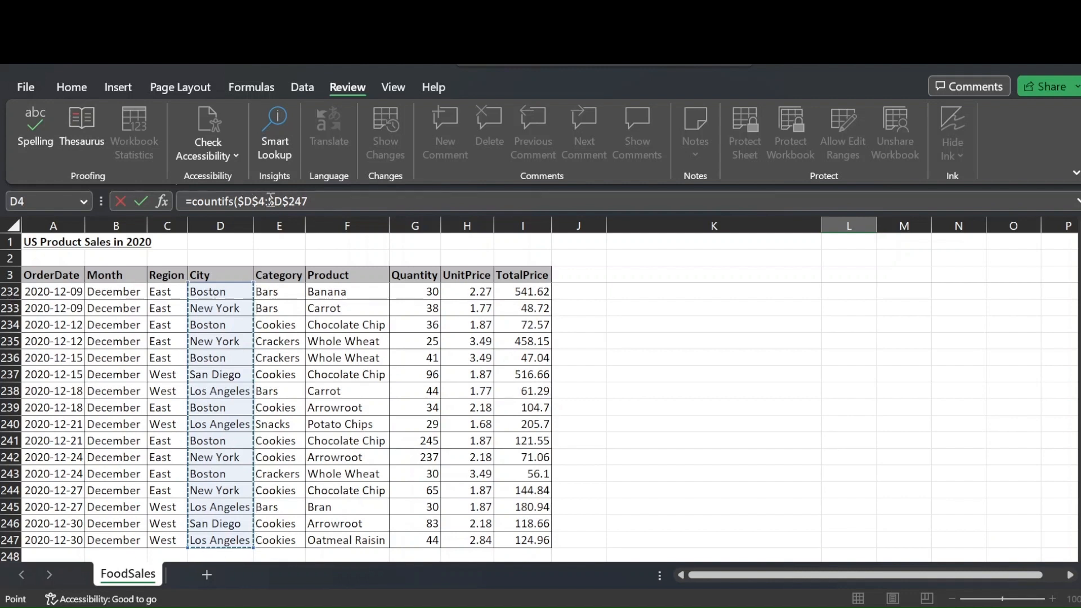
click(327, 201)
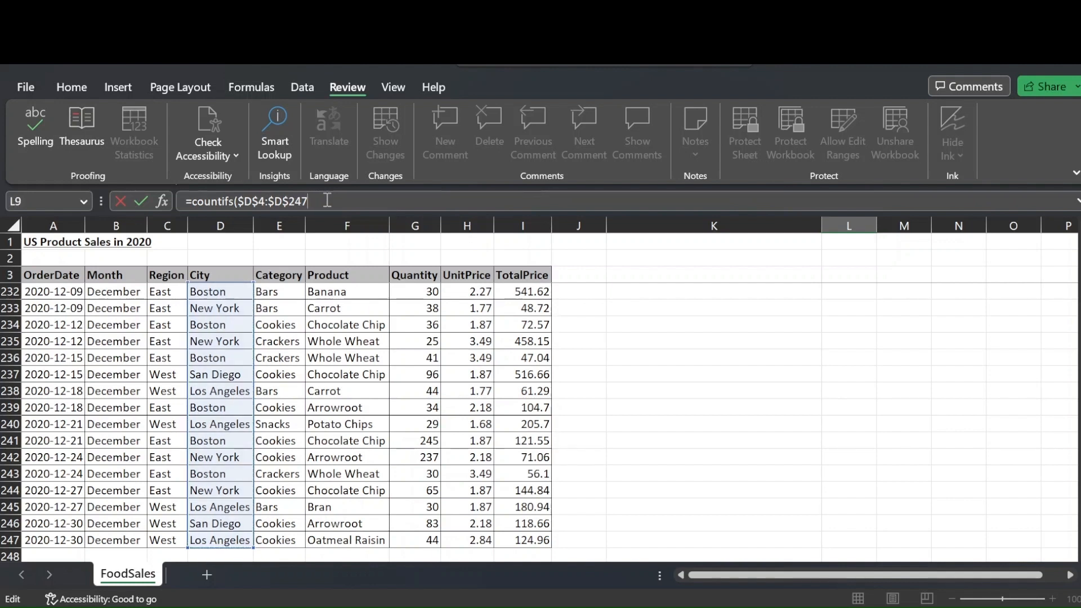
text(,)
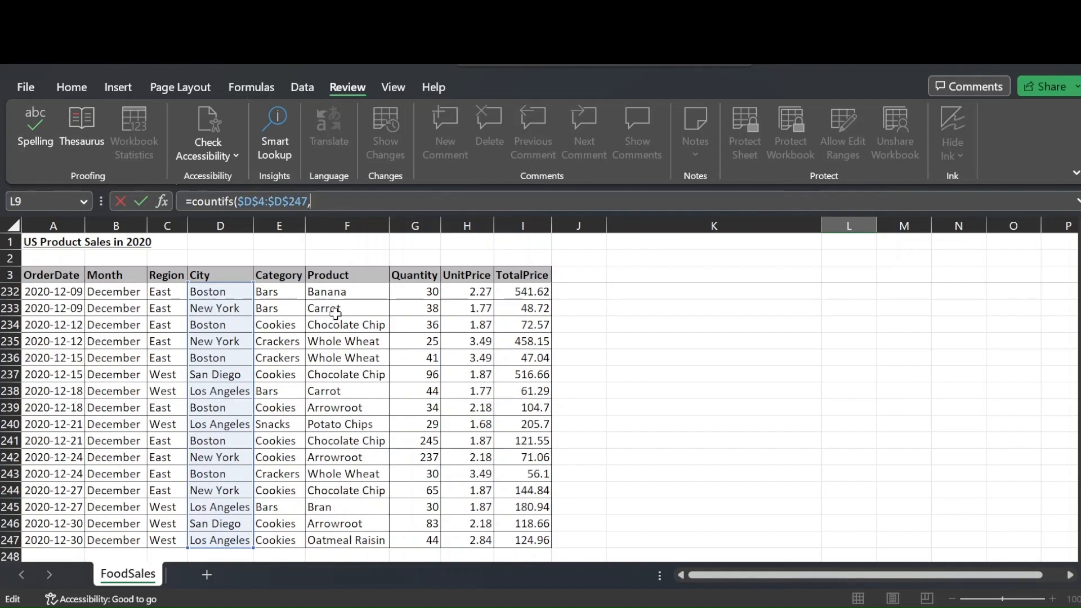
text("Boston",)
Add the absolute Category range $E$4:$E$247 with the criterion "Cookies" and complete the COUNTIFS formula in L9
scroll(337, 393, up, 20)
click(273, 293)
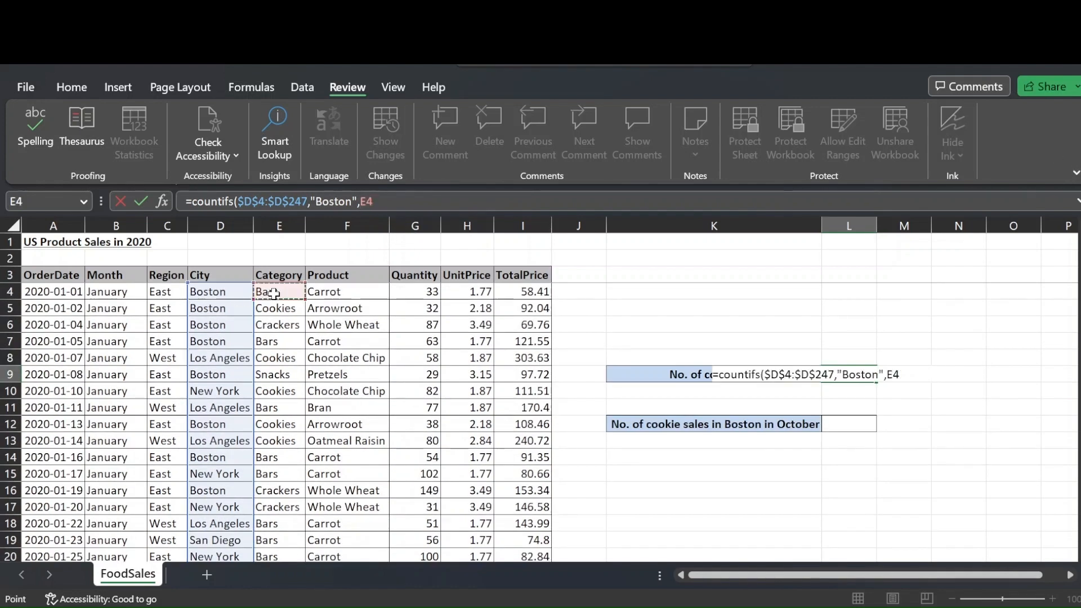
key(ctrl+shift+Down)
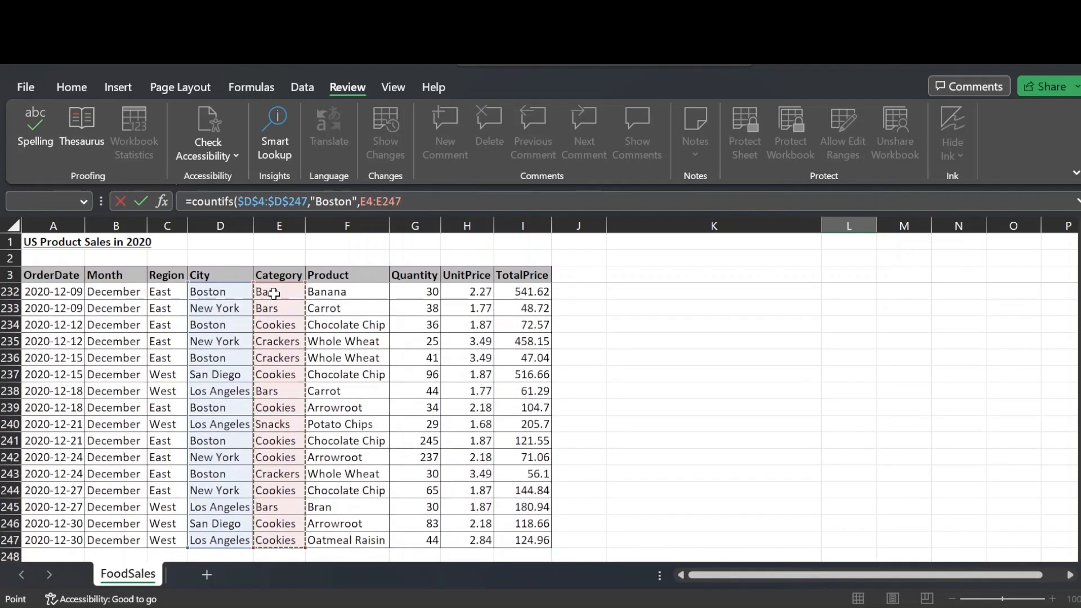
key(F4)
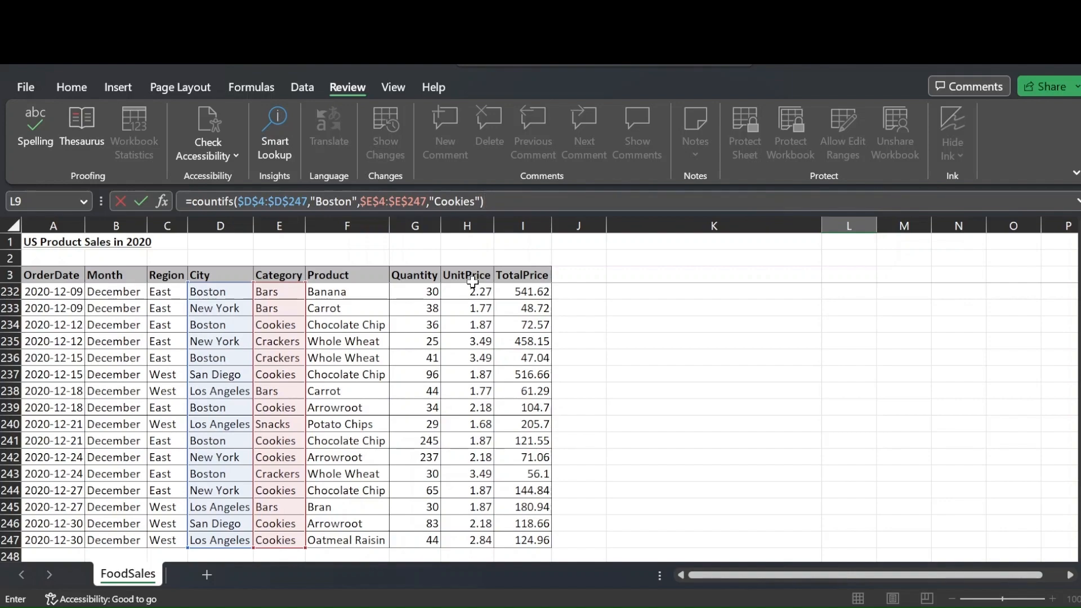
key(Return)
key(Up)
key(Up)
key(Up)
key(Up)
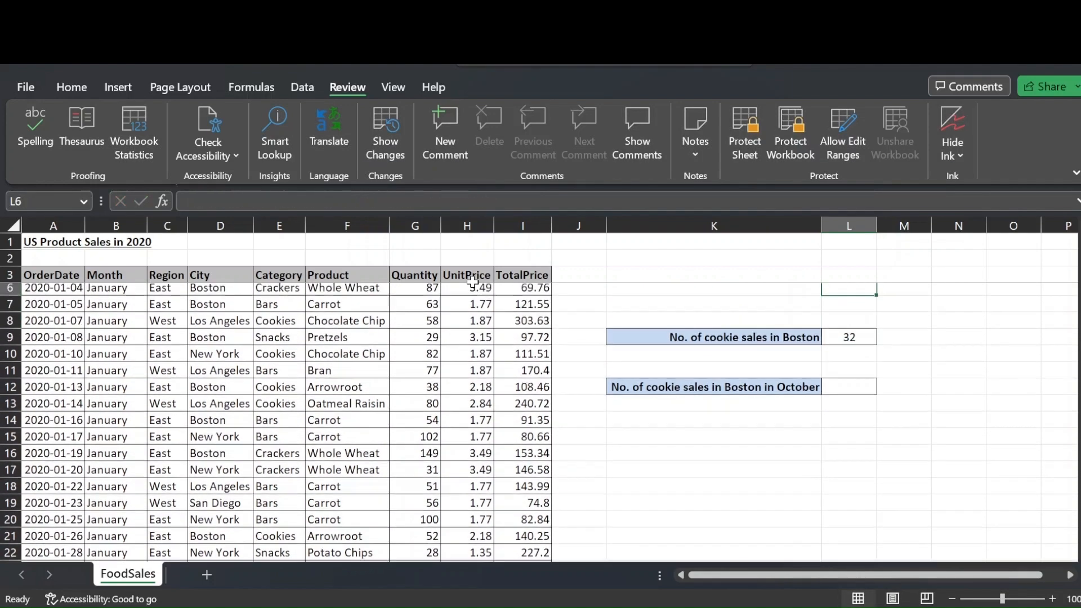
key(Up)
key(Up)
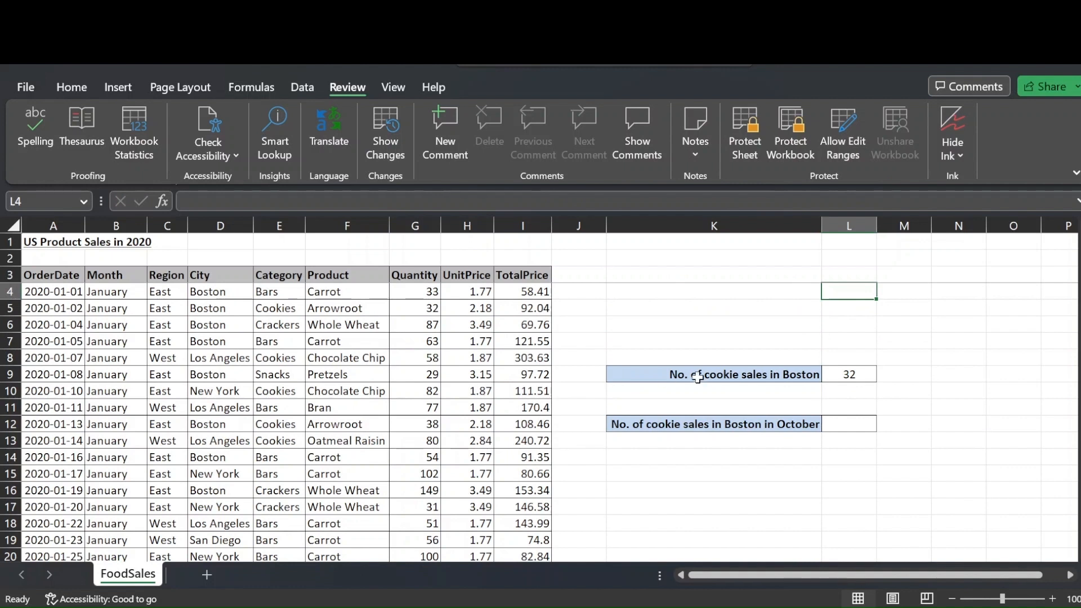
click(225, 331)
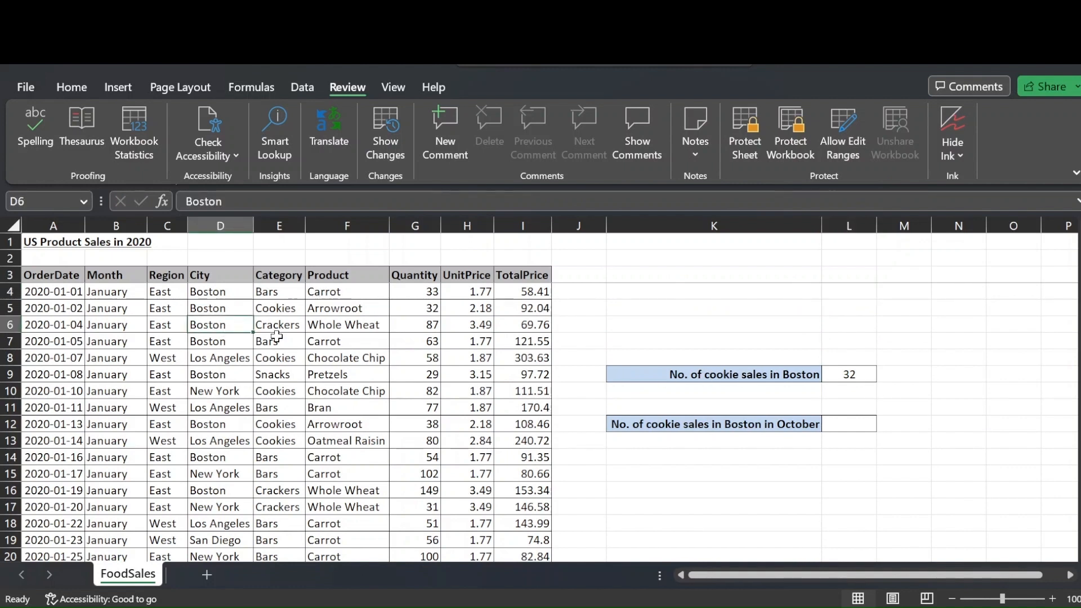
Copy the Boston cookie sales formula from L9 to L12, beside the October label
click(852, 381)
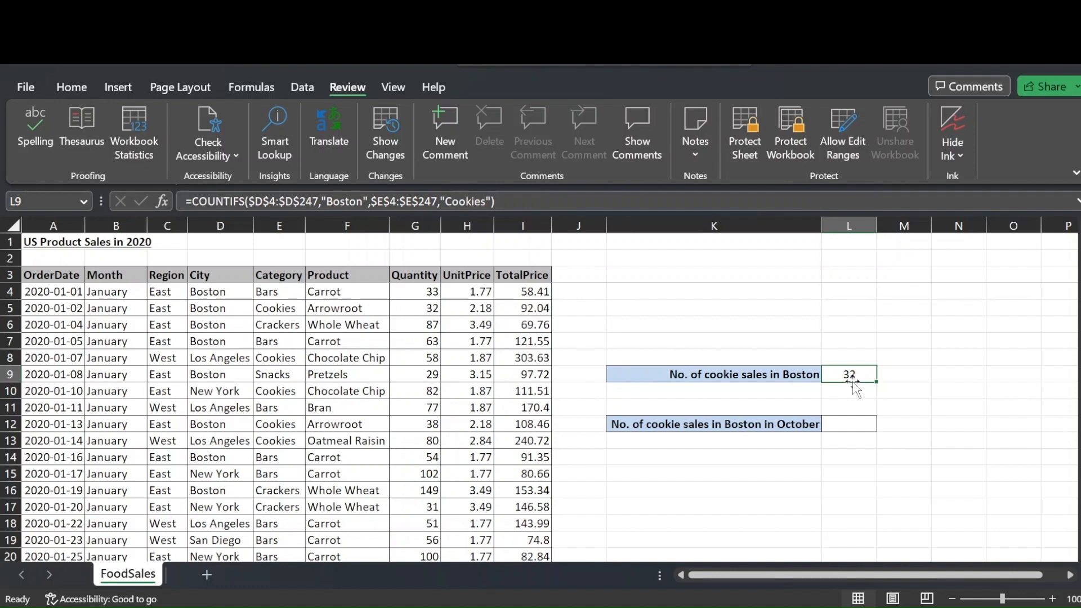
key(ctrl+c)
key(Down)
key(Down)
key(Down)
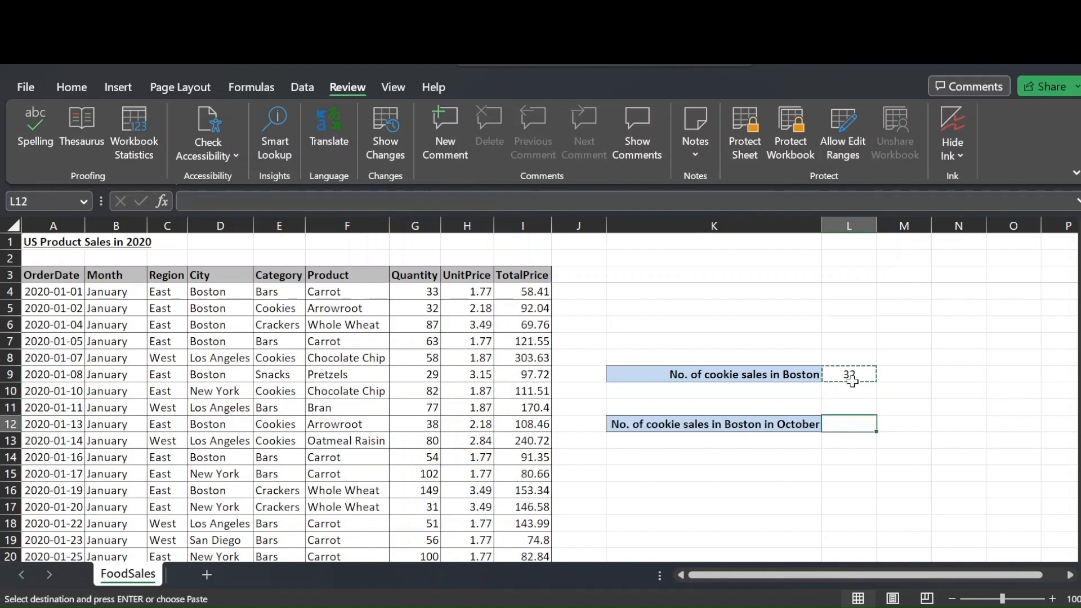
key(ctrl+v)
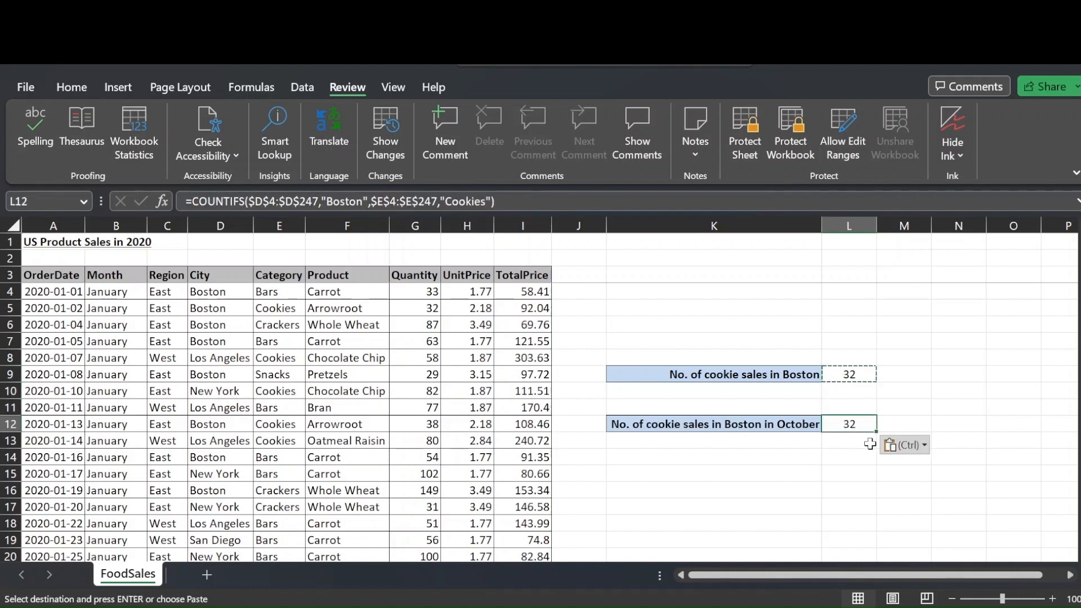
Extend L12's COUNTIFS formula with the absolute Month range $B$4:$B$247 and the criterion "October"
click(717, 431)
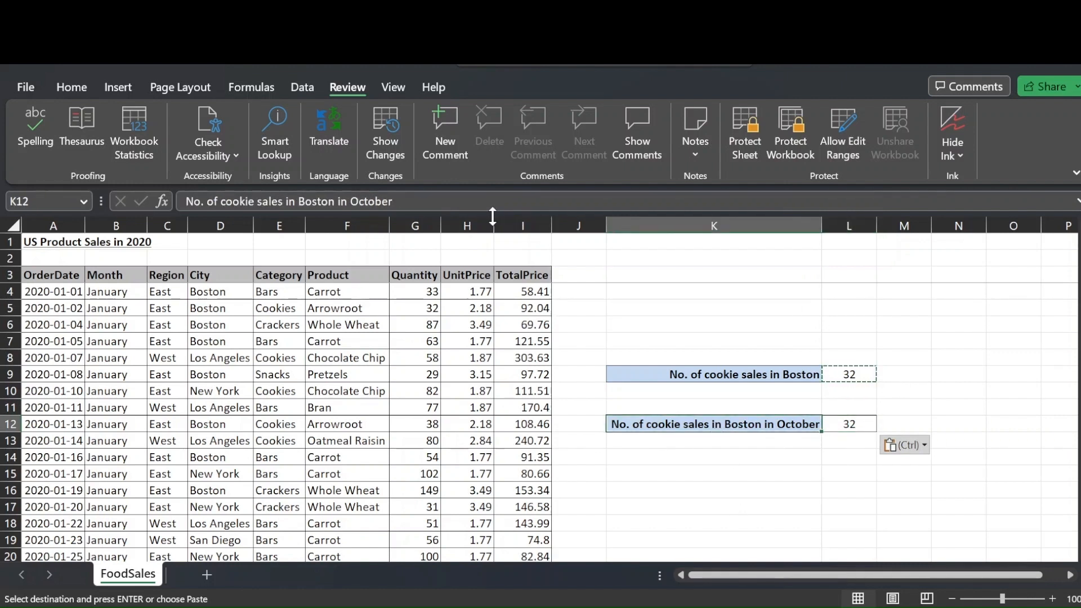
click(858, 428)
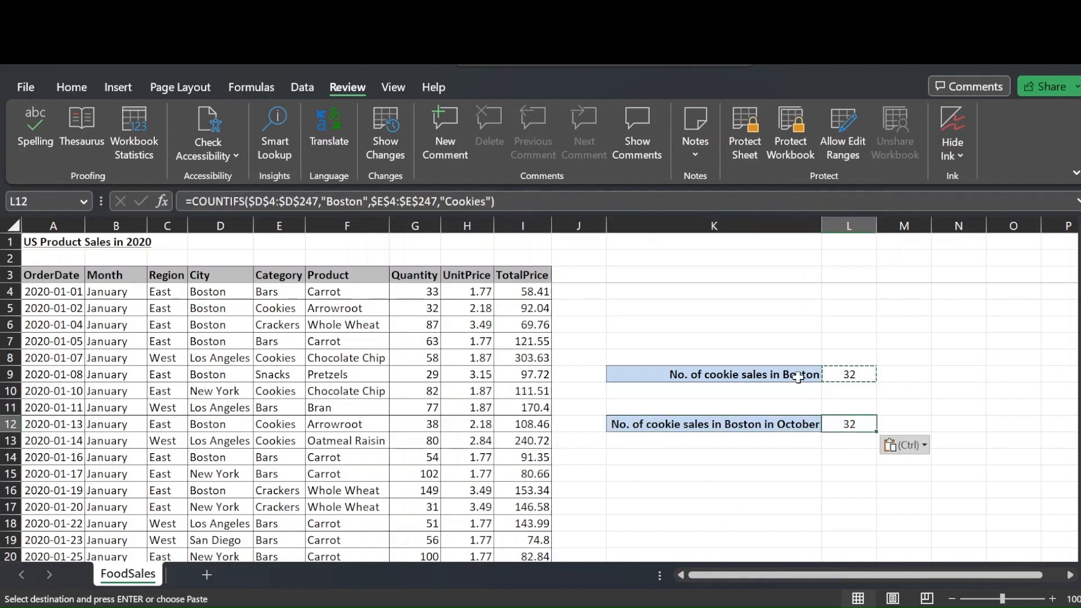
click(493, 202)
text(,)
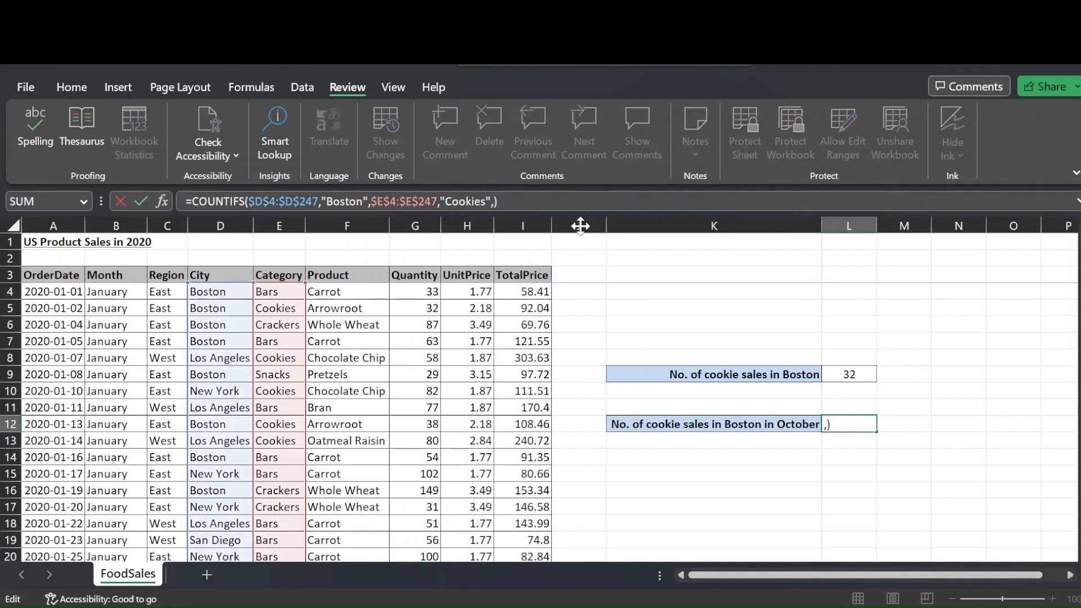
click(129, 292)
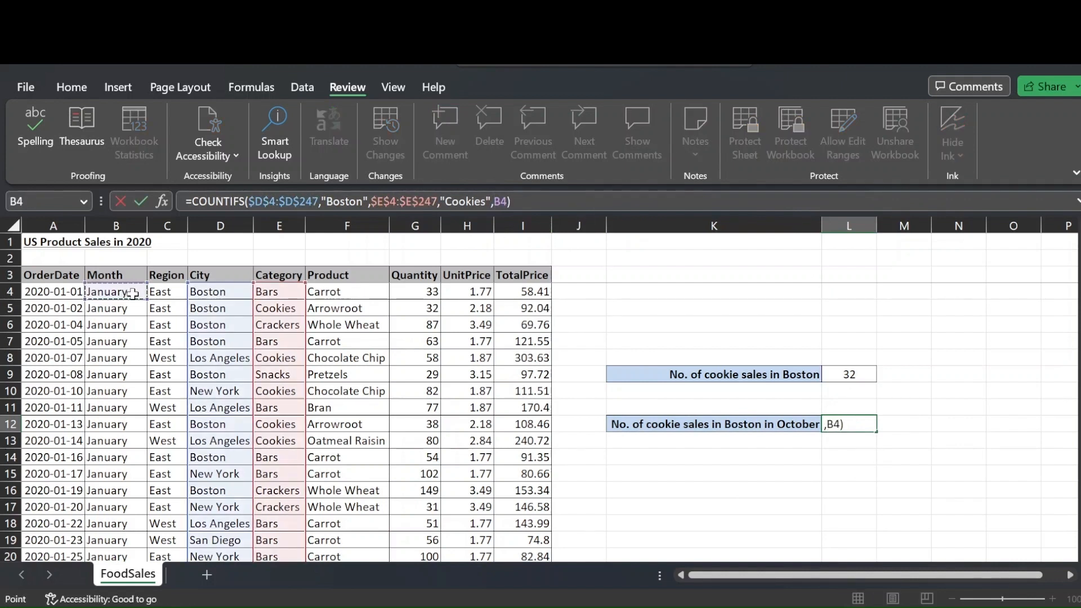
key(ctrl+shift+Down)
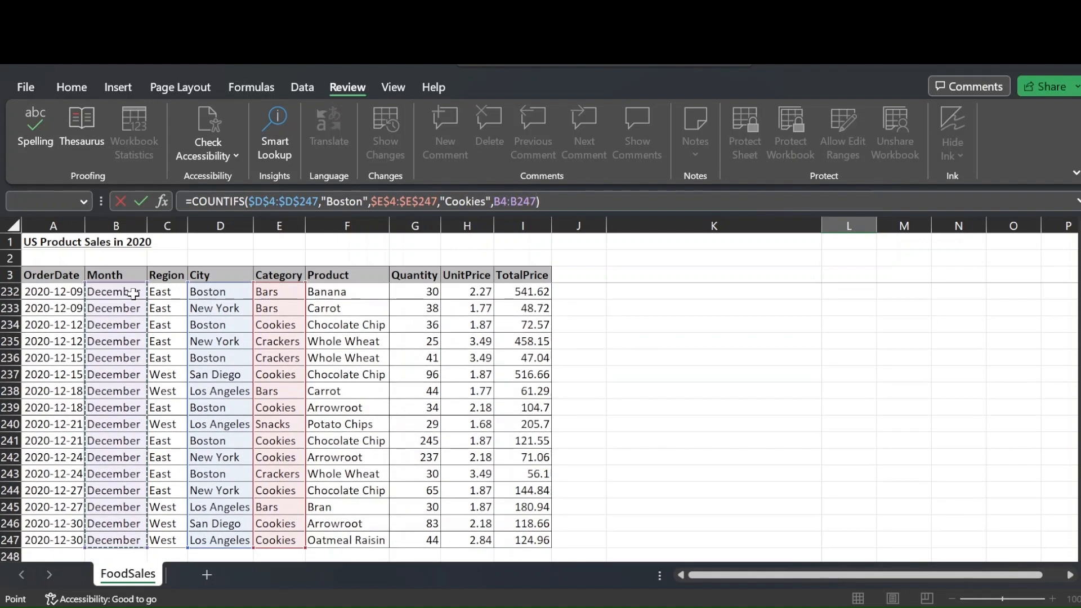
key(F4)
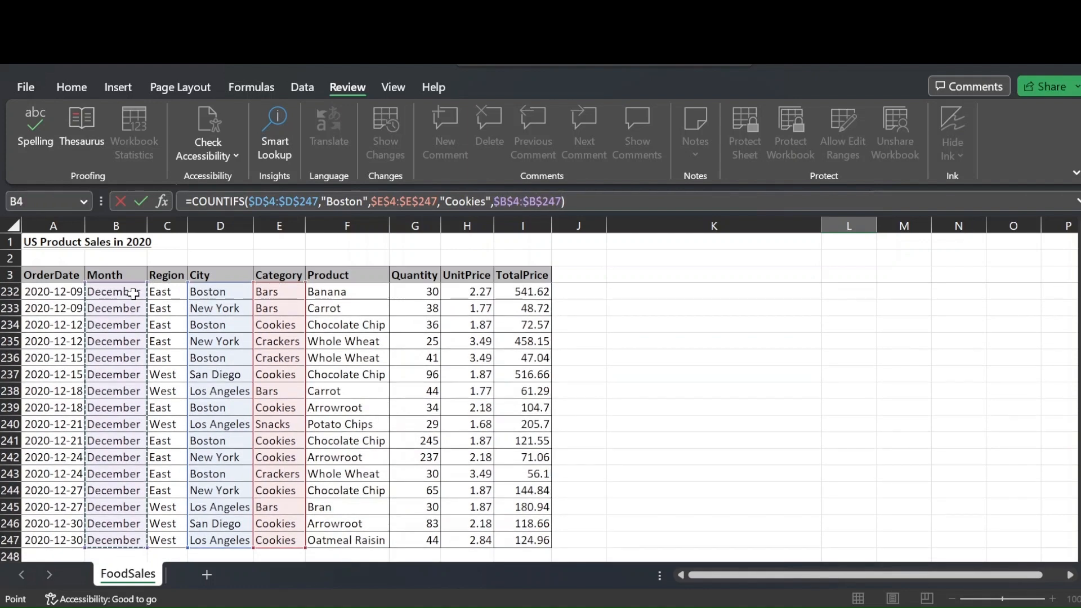
text(,"October)
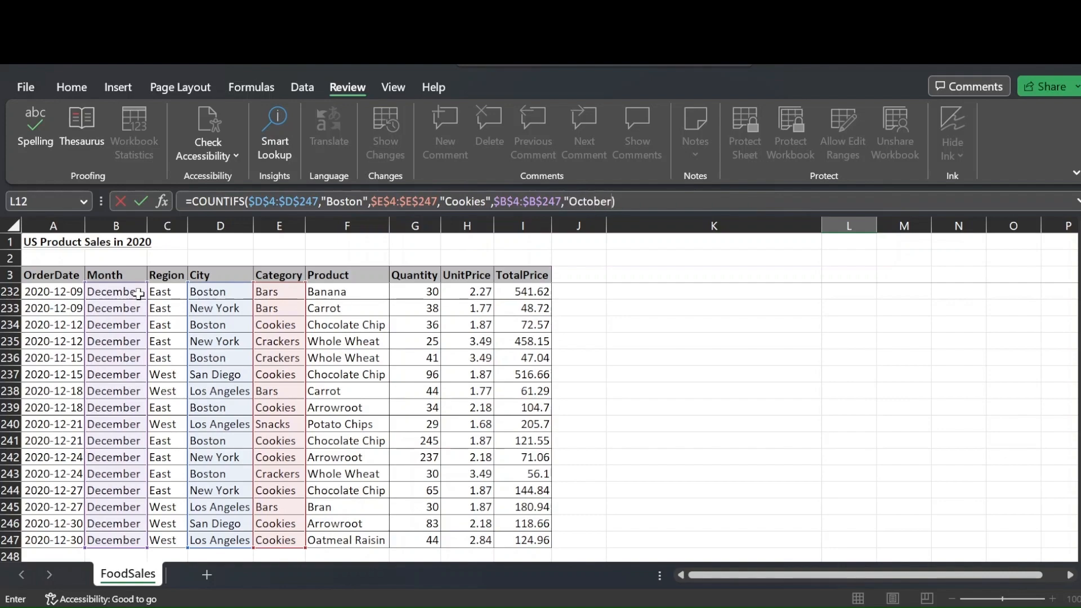
key(Return)
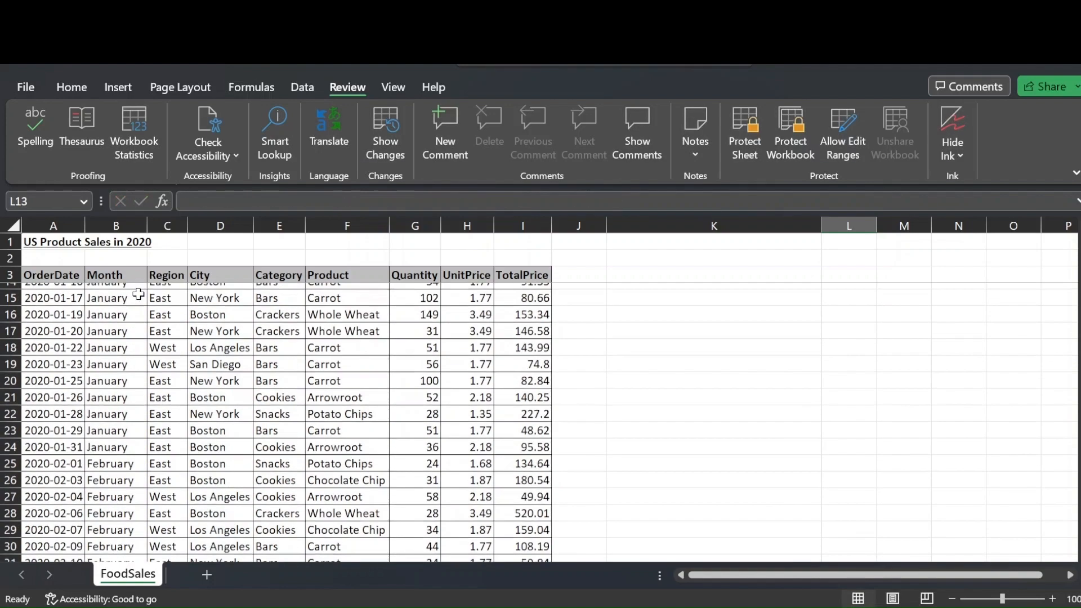
Review the three-criteria COUNTIFS formula in L12 and its count beside the October label
key(Up)
key(Up)
key(Up)
key(Up)
key(Up)
key(Up)
key(Down)
key(Down)
key(Down)
key(Down)
key(Down)
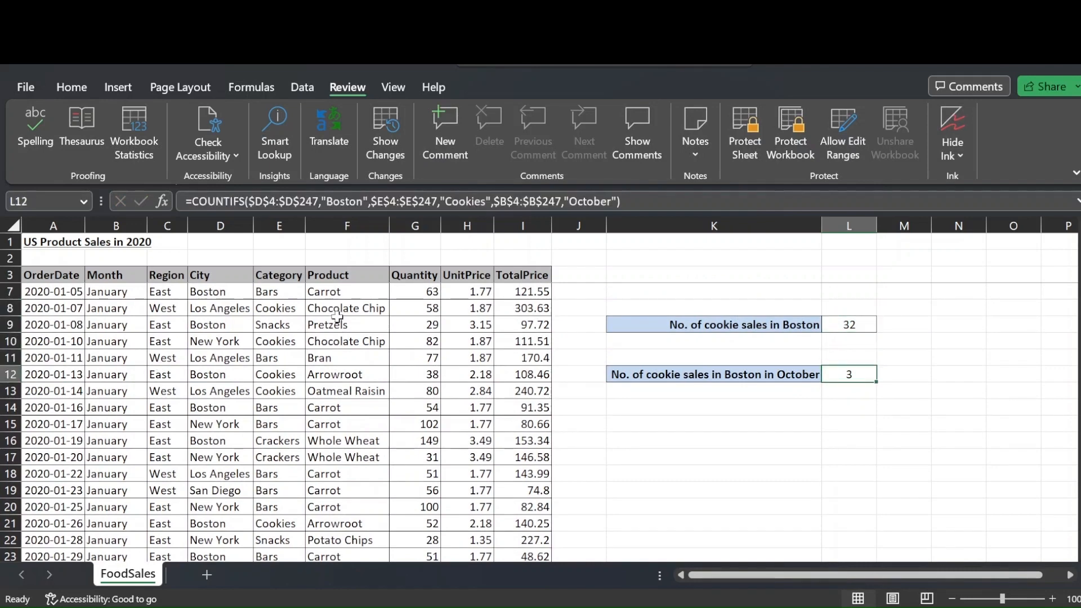
click(153, 340)
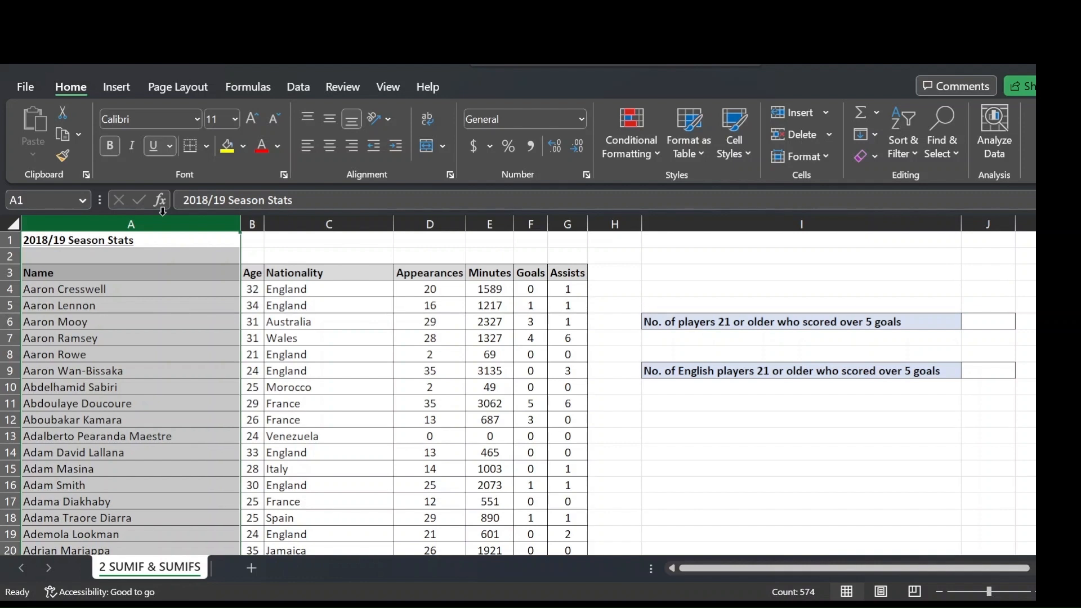
Examine the 2018/19 Season Stats table, its Age and Goals columns, and the label for players 21 or older with over 5 goals
drag(160, 217, 567, 224)
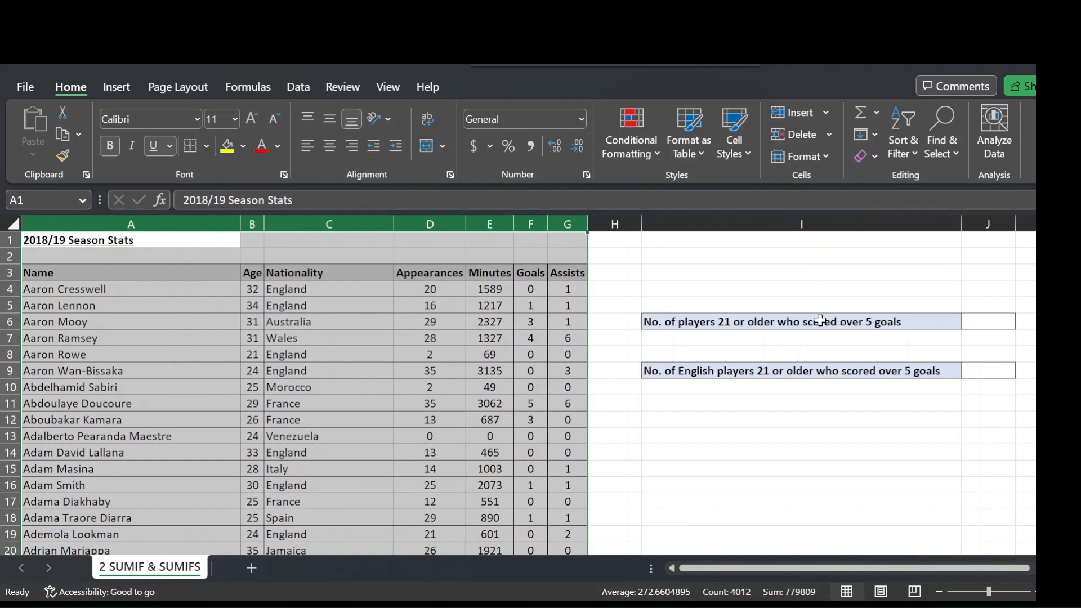
click(825, 322)
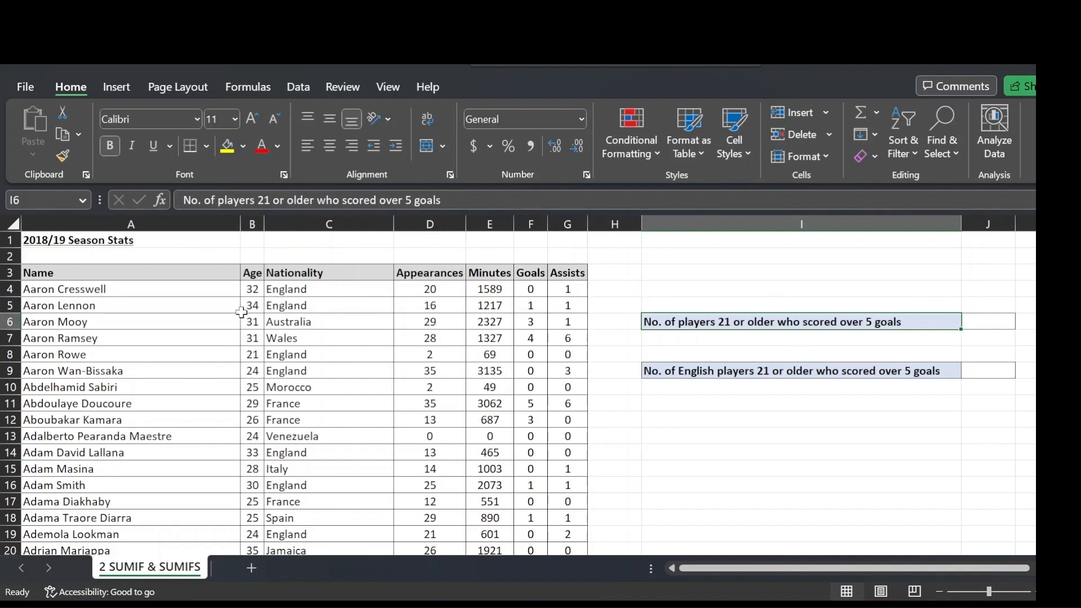
click(262, 285)
drag(263, 284, 283, 347)
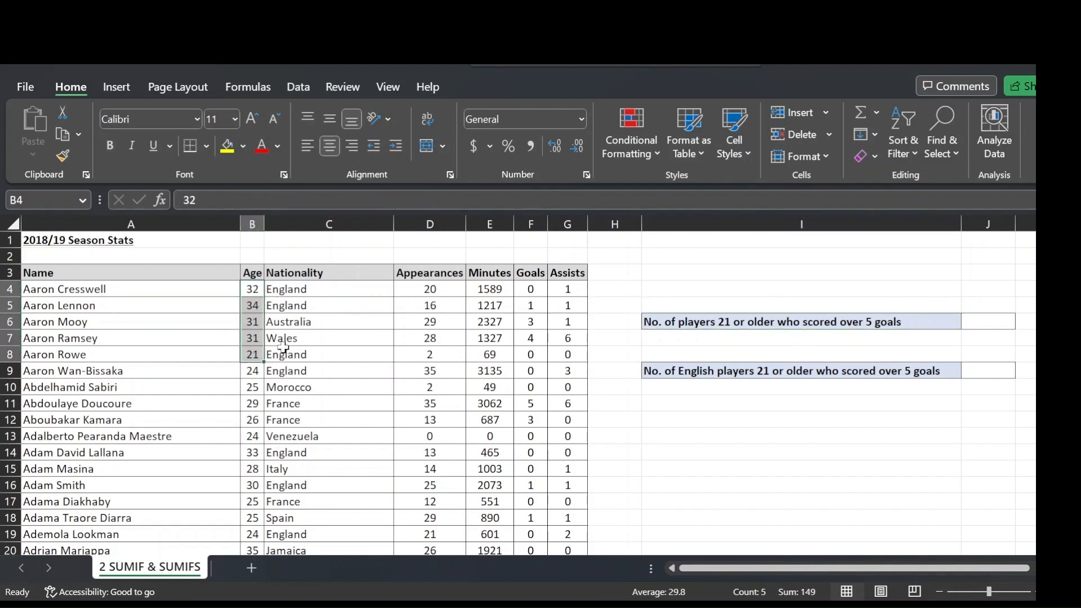
drag(532, 290, 532, 337)
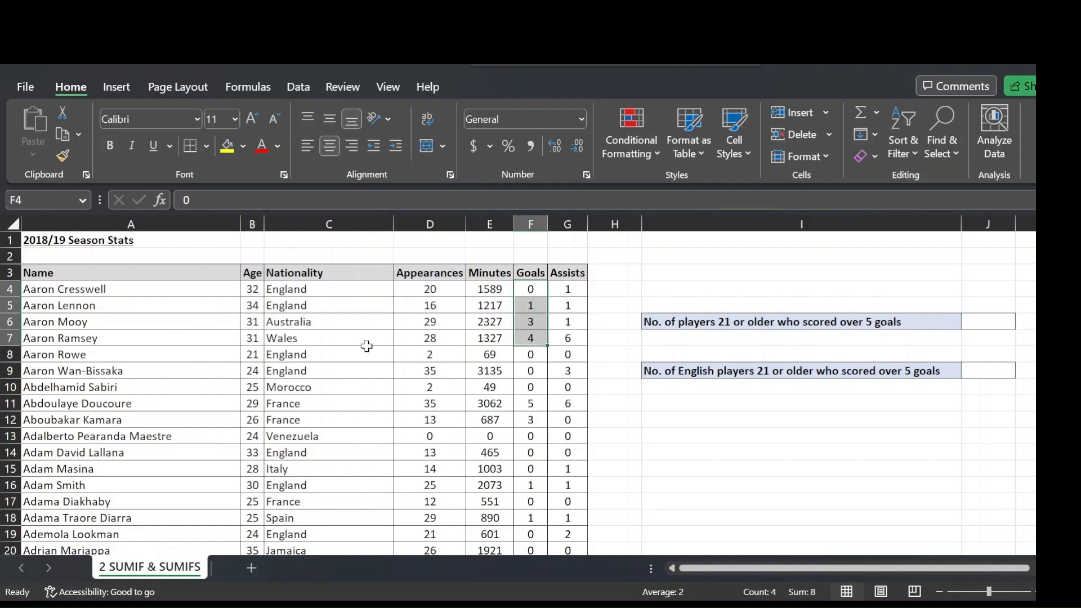
Start a COUNTIFS formula in J6 with the absolute Age range $B$4:$B$575 and the criterion ">=21"
click(979, 322)
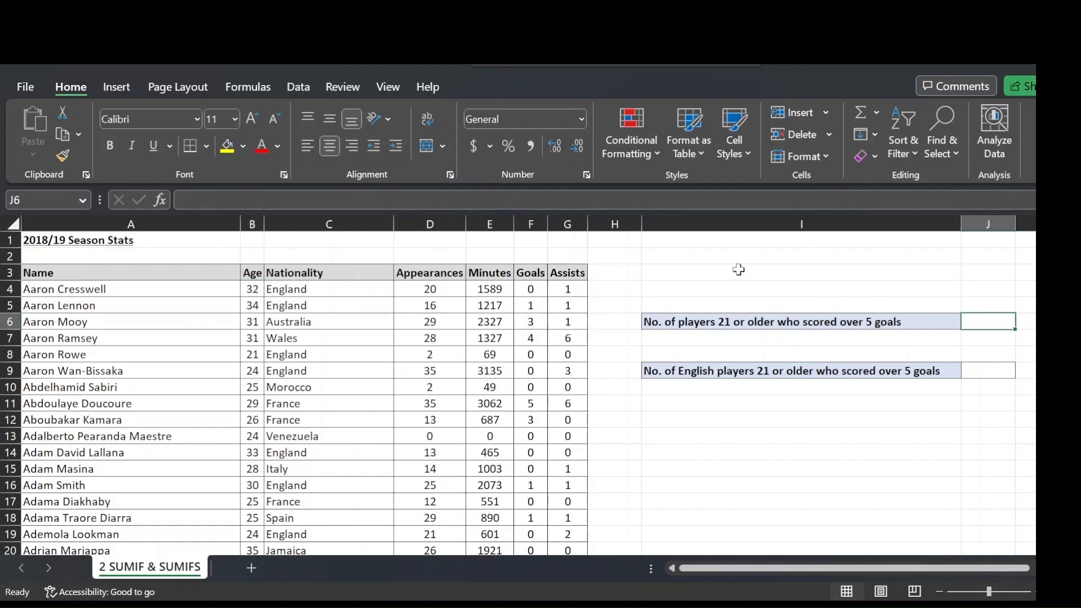
text(=countifs()
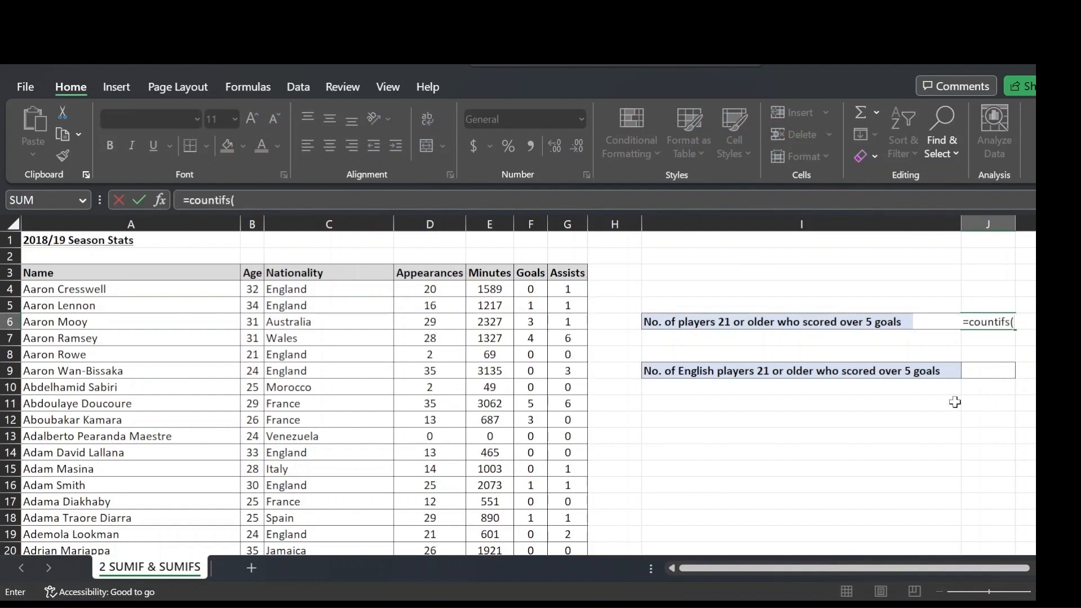
click(249, 290)
key(ctrl+shift+Down)
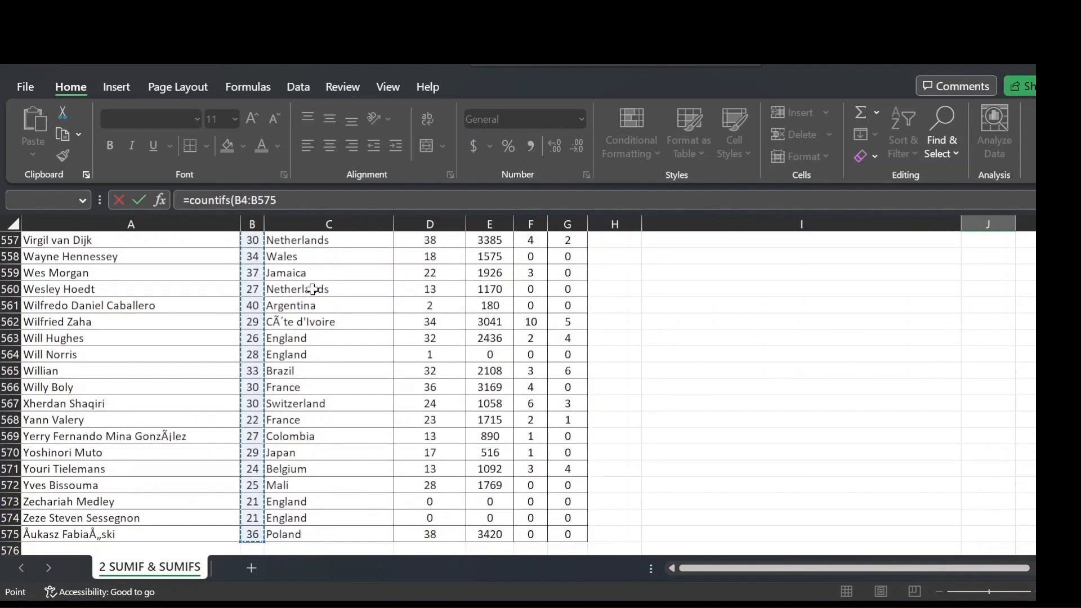
key(F4)
scroll(310, 289, up, 1)
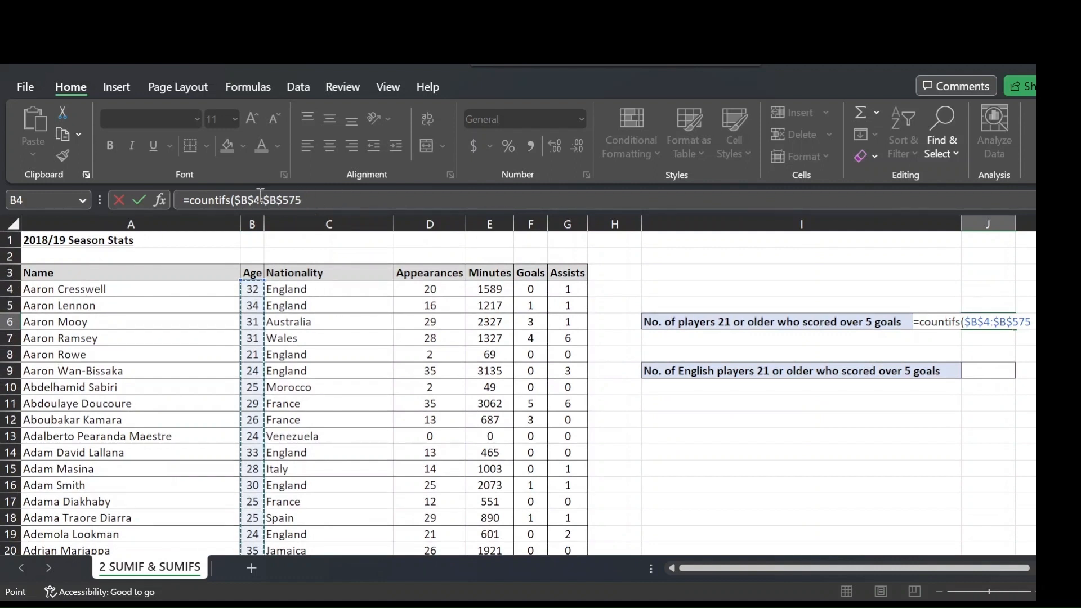
click(312, 199)
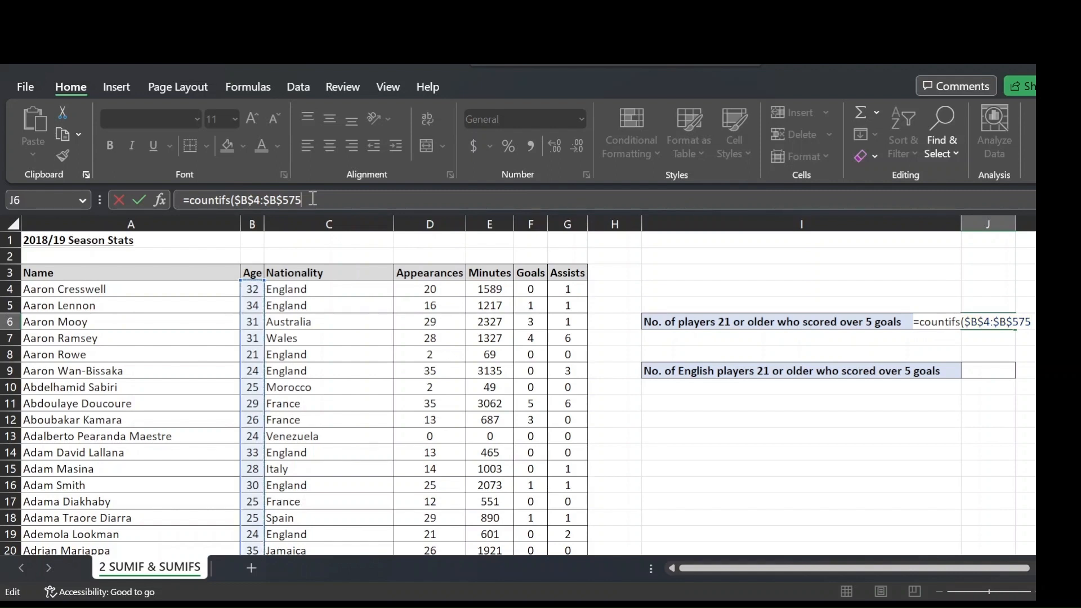
text(,">=)
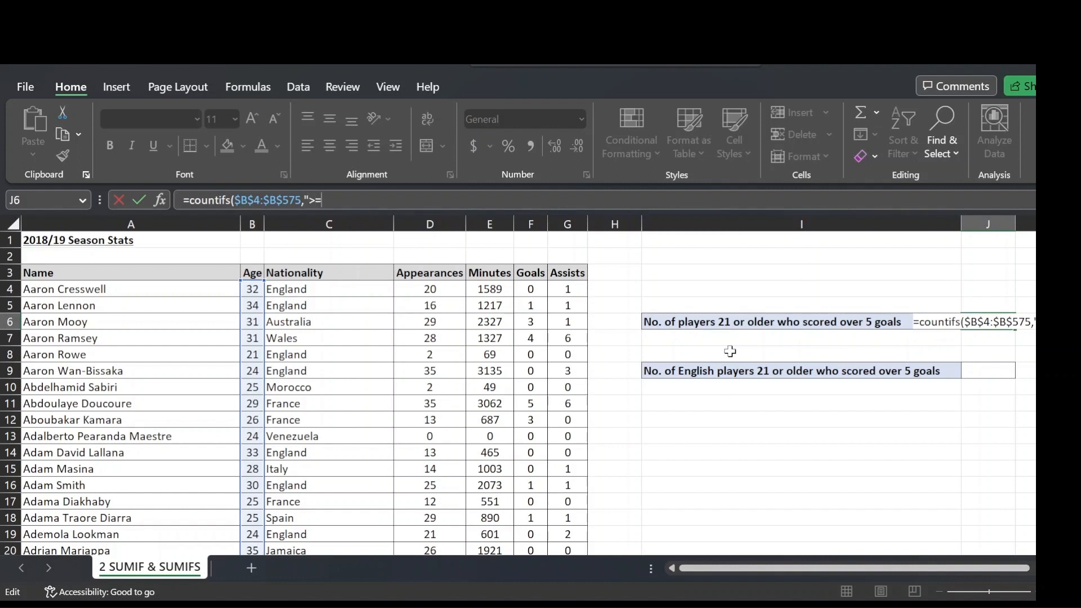
text(21",)
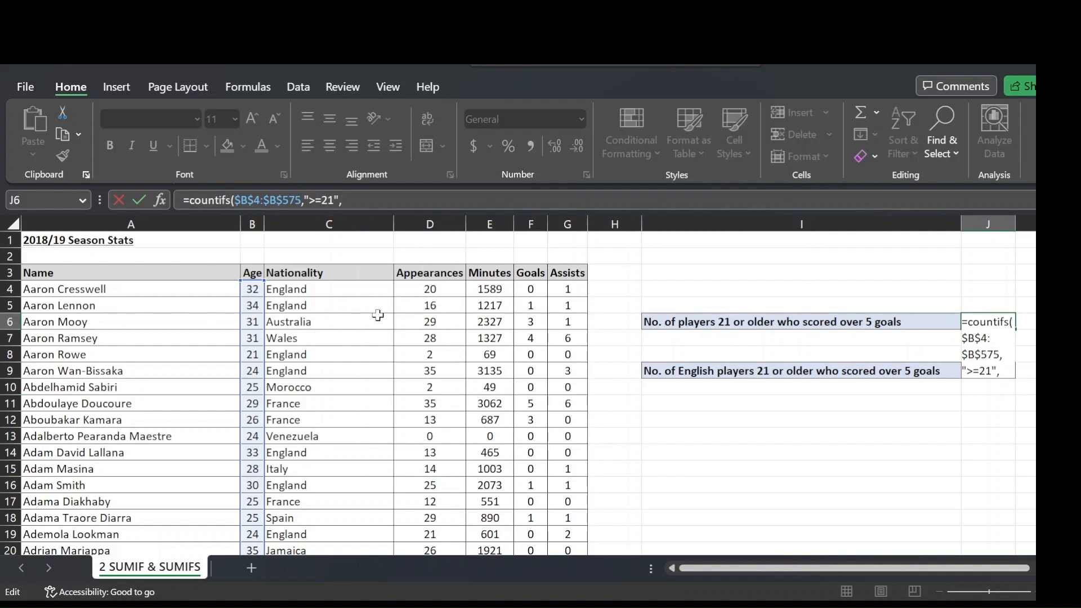
Complete J6's COUNTIFS formula with the absolute Goals range $F$4:$F$575 and the criterion ">5"
click(539, 291)
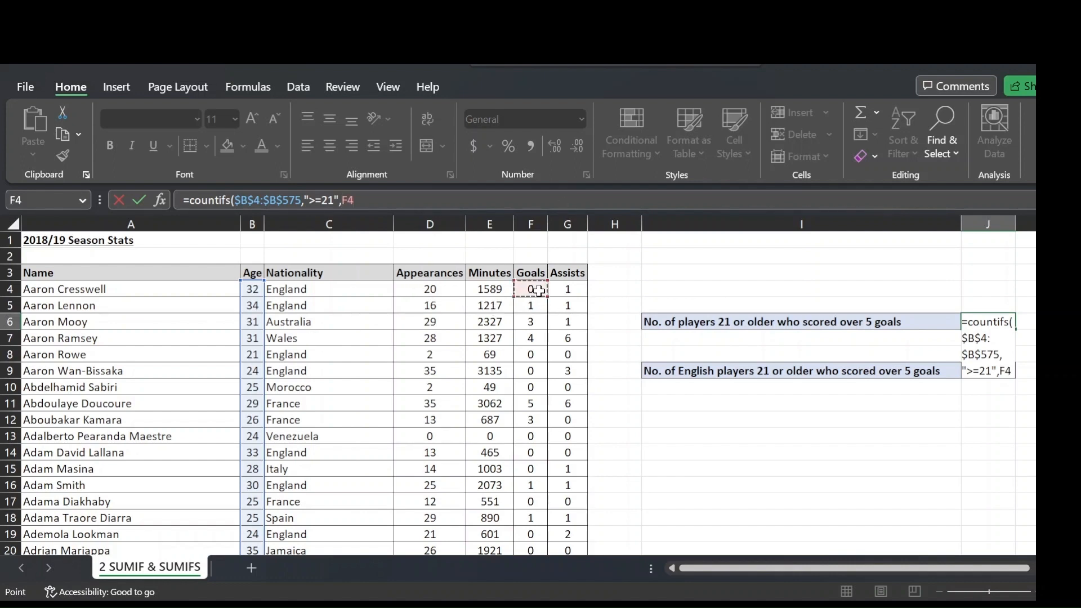
key(ctrl+shift+Down)
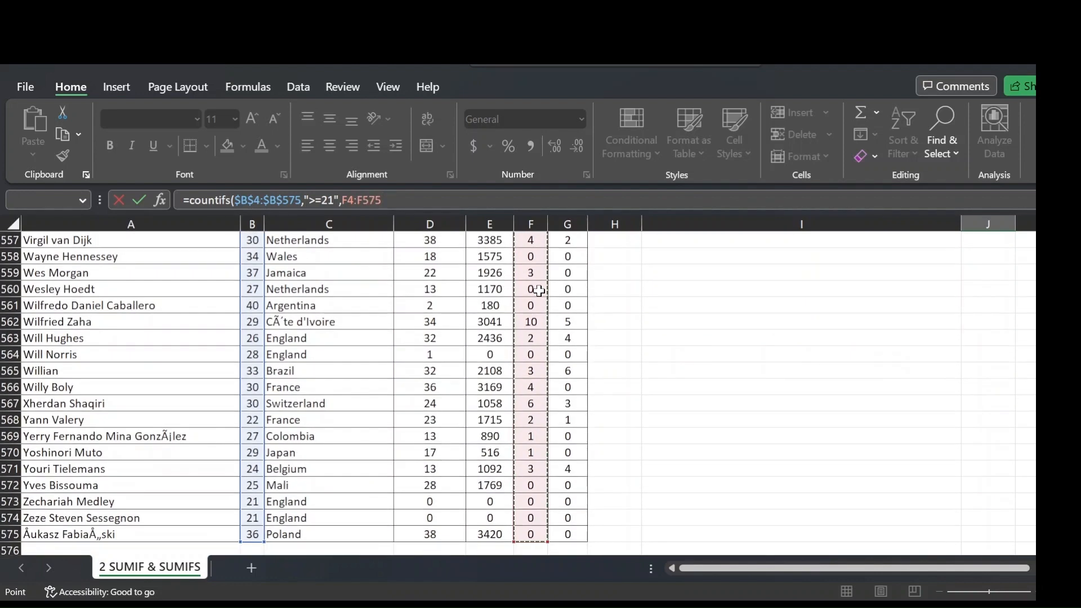
scroll(538, 291, up, 1)
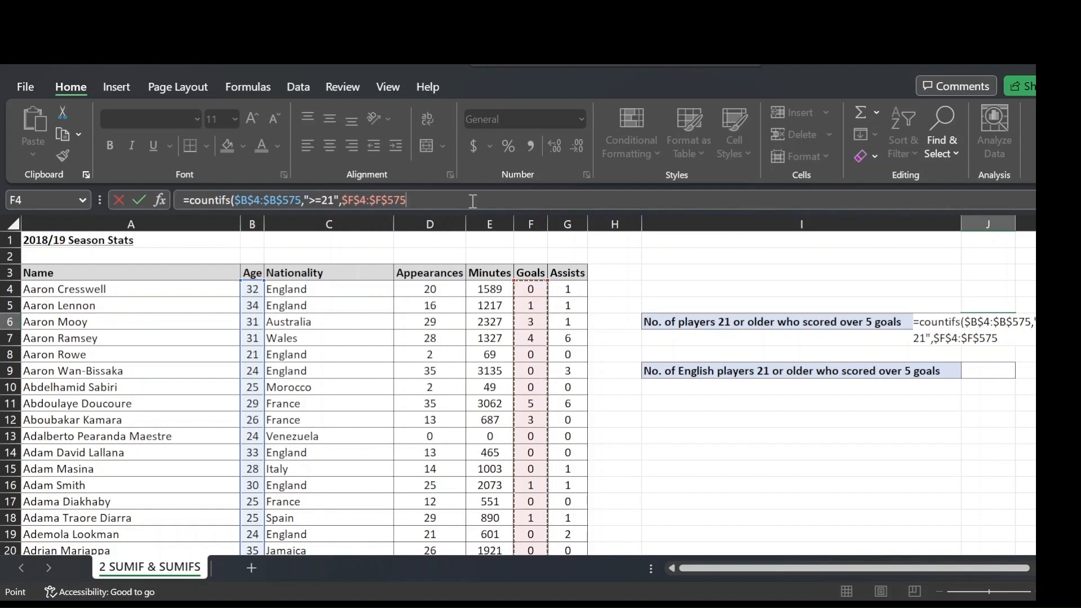
text(,)
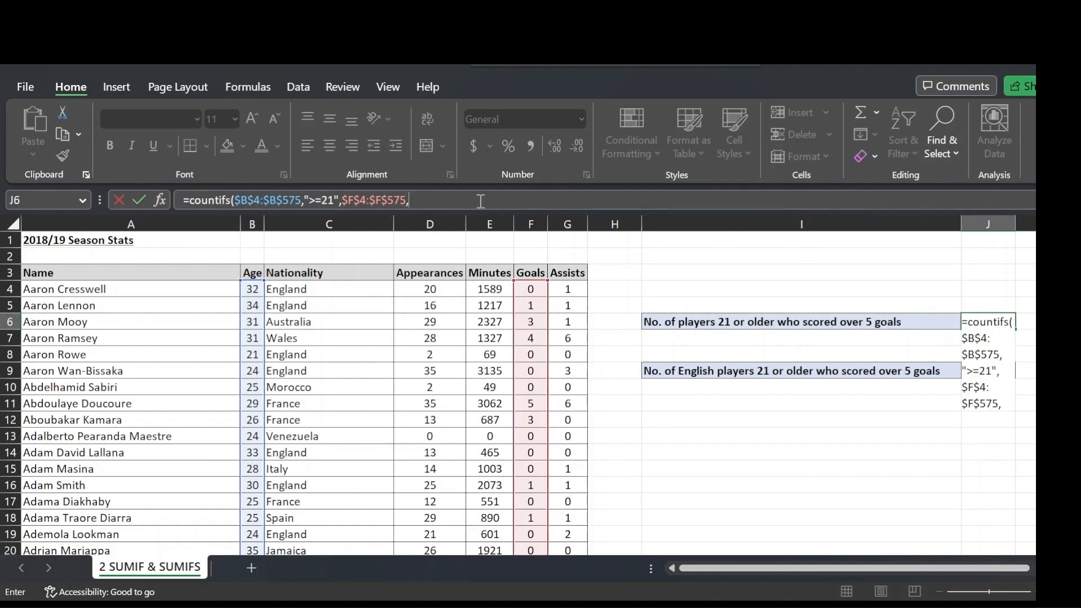
text(">5"))
key(Return)
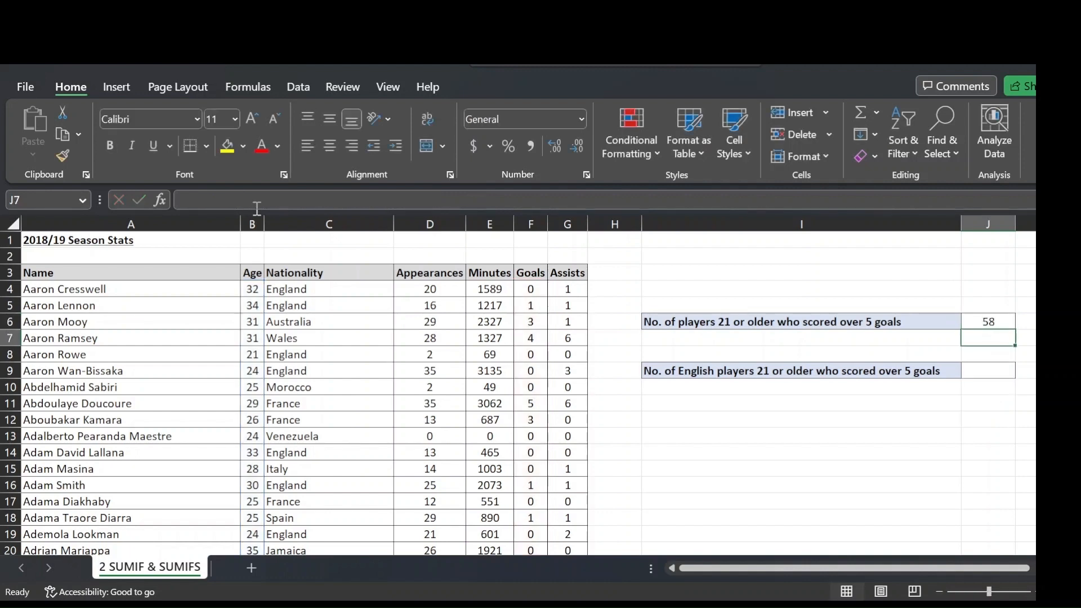
click(960, 338)
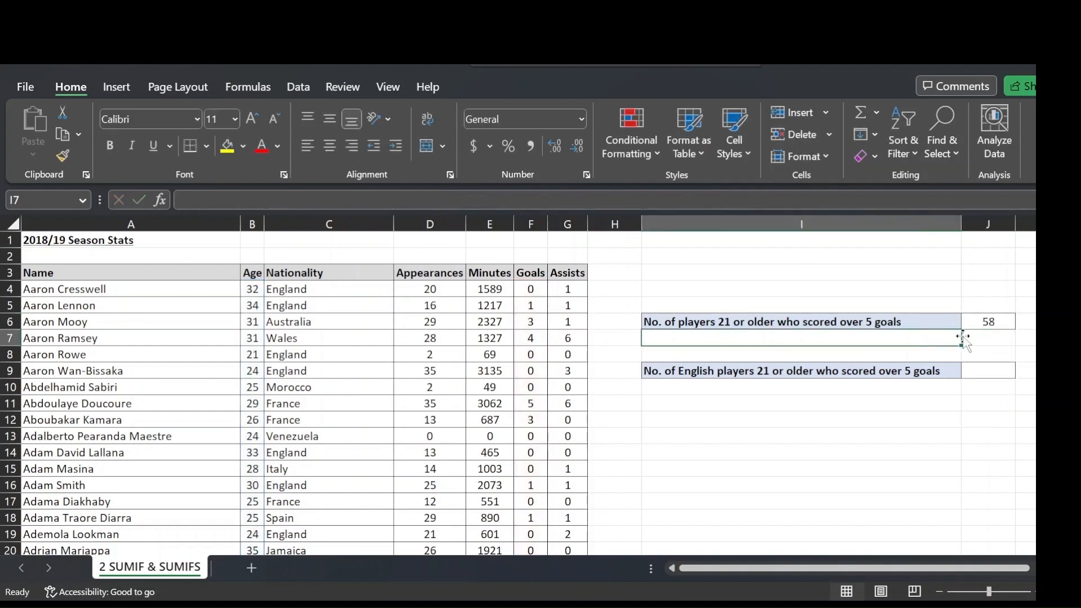
click(986, 321)
click(744, 322)
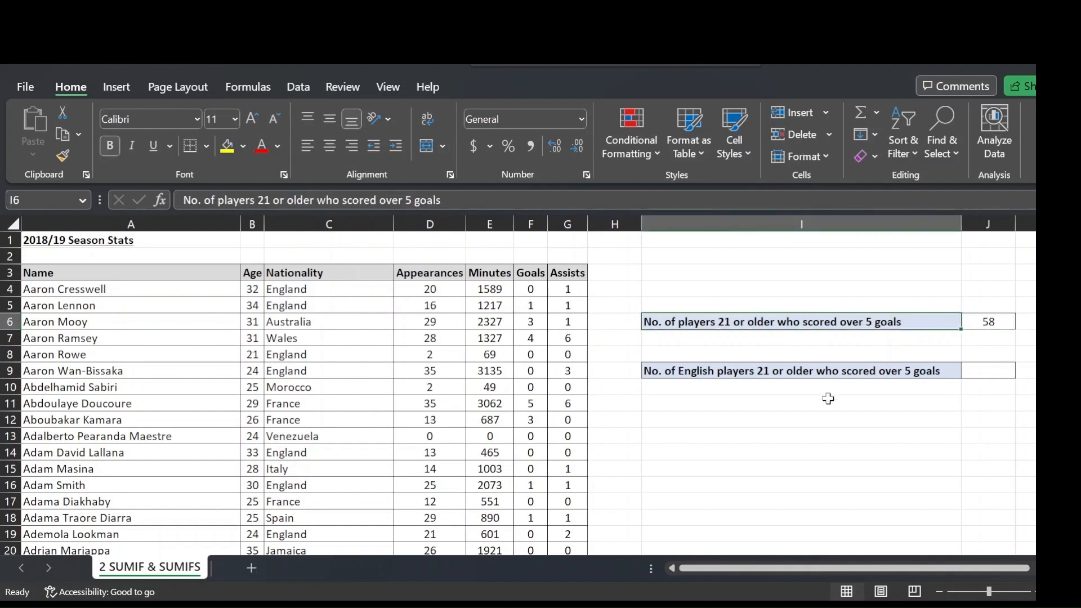
click(80, 237)
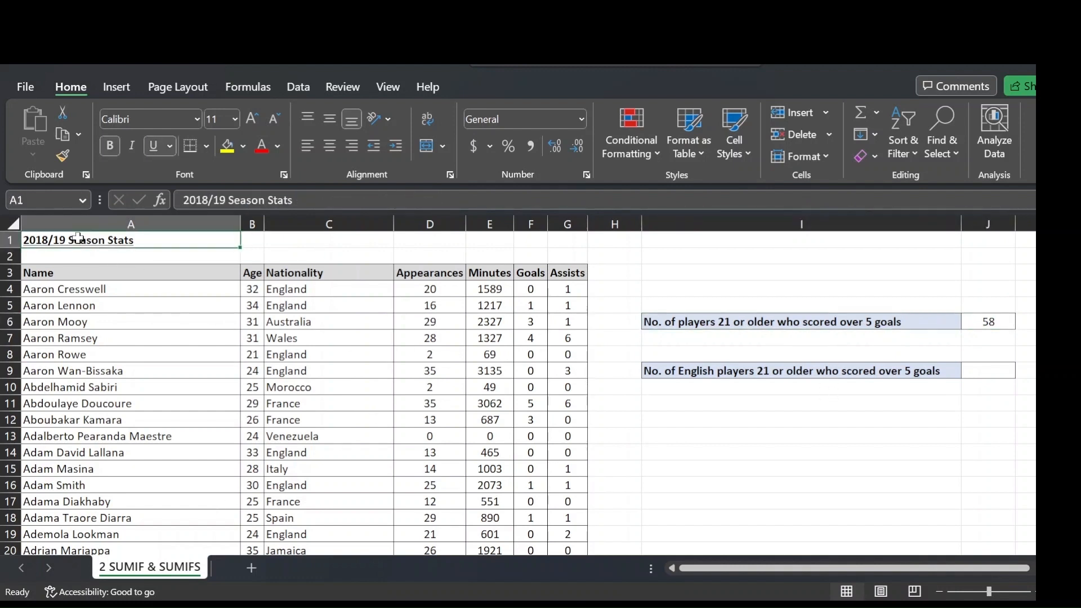
Copy the COUNTIFS formula from J6 to J9, beside the English players label
click(985, 320)
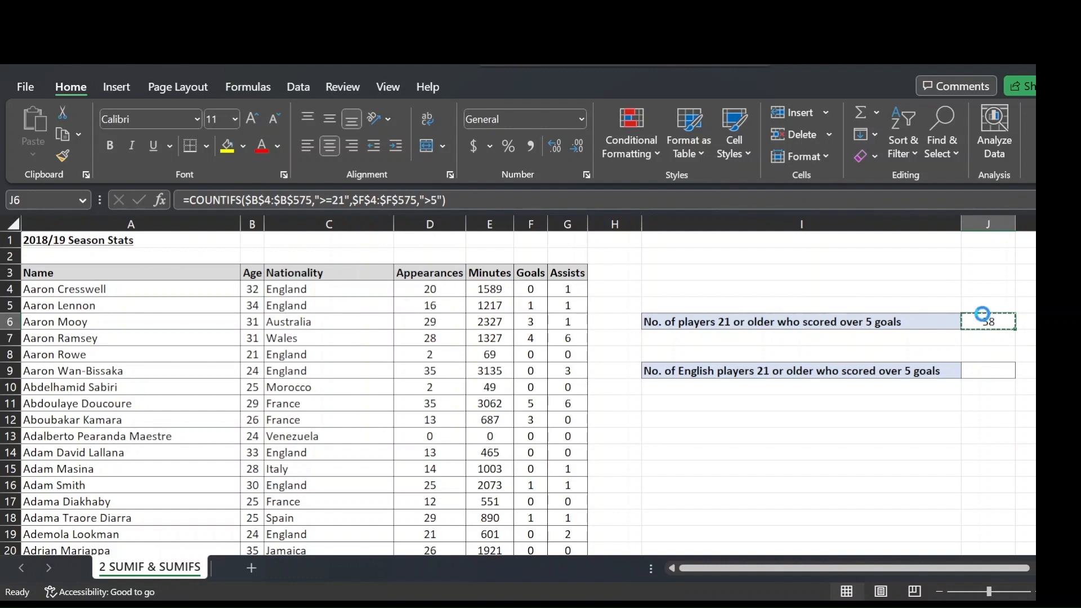
key(ctrl+c)
click(994, 370)
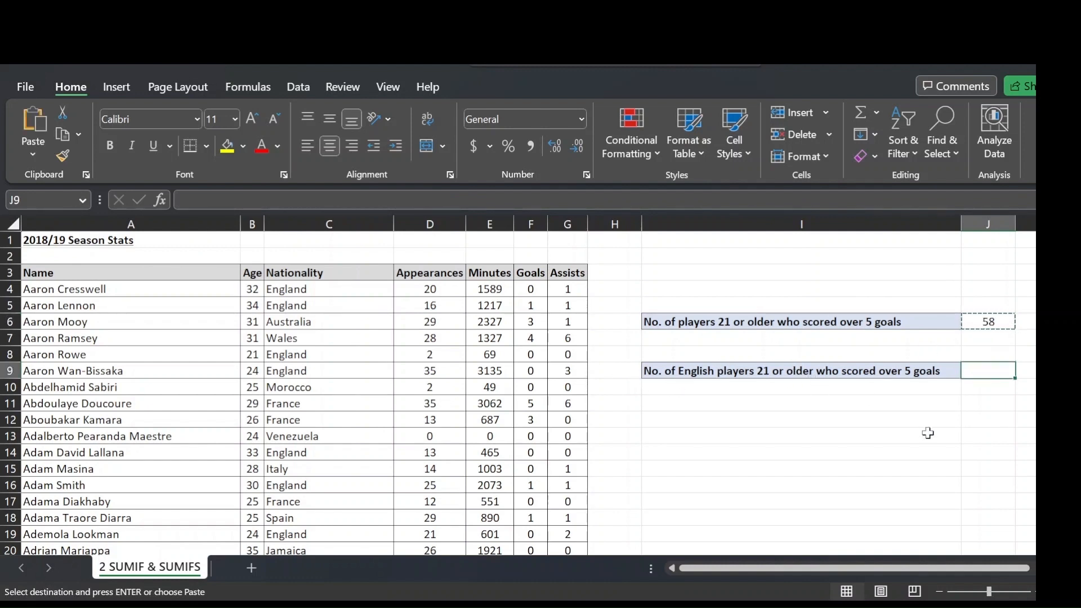
key(ctrl+v)
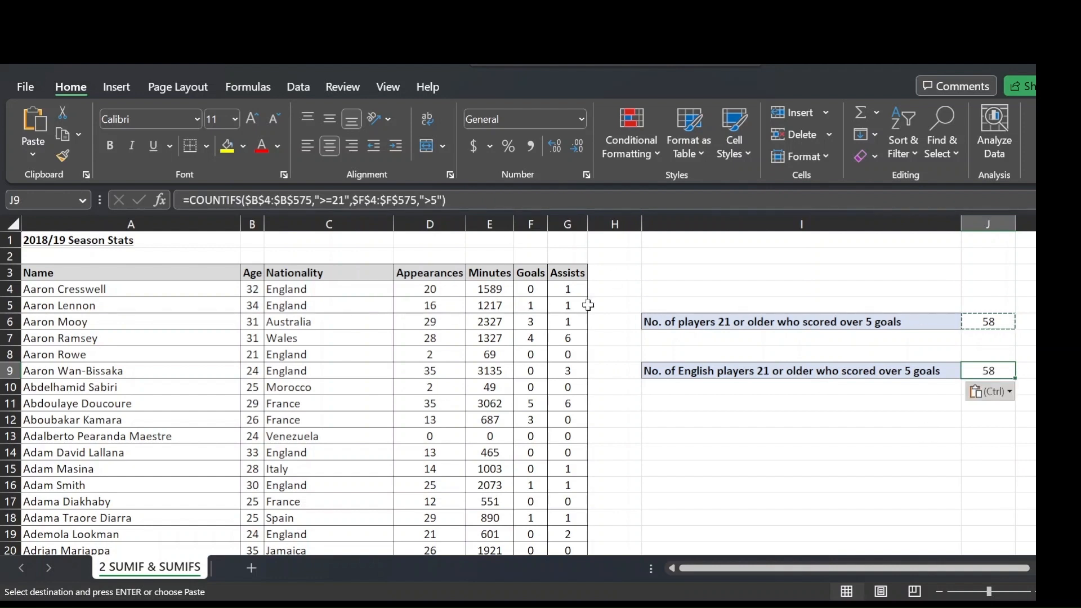
Extend J9's COUNTIFS formula with the absolute Nationality range $C$4:$C$575 and the criterion "England"
click(443, 200)
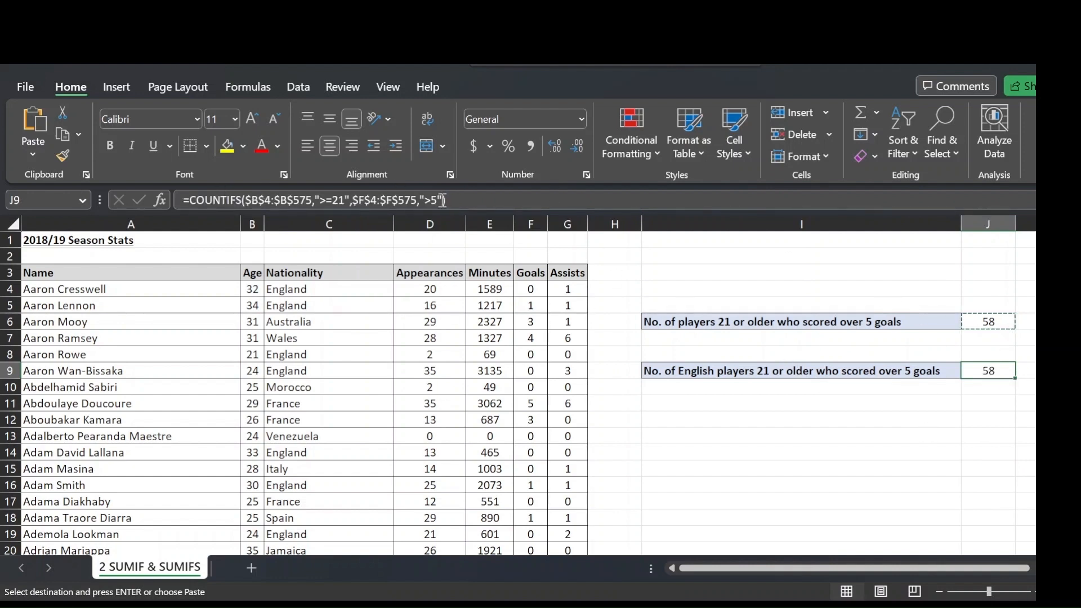
text(,)
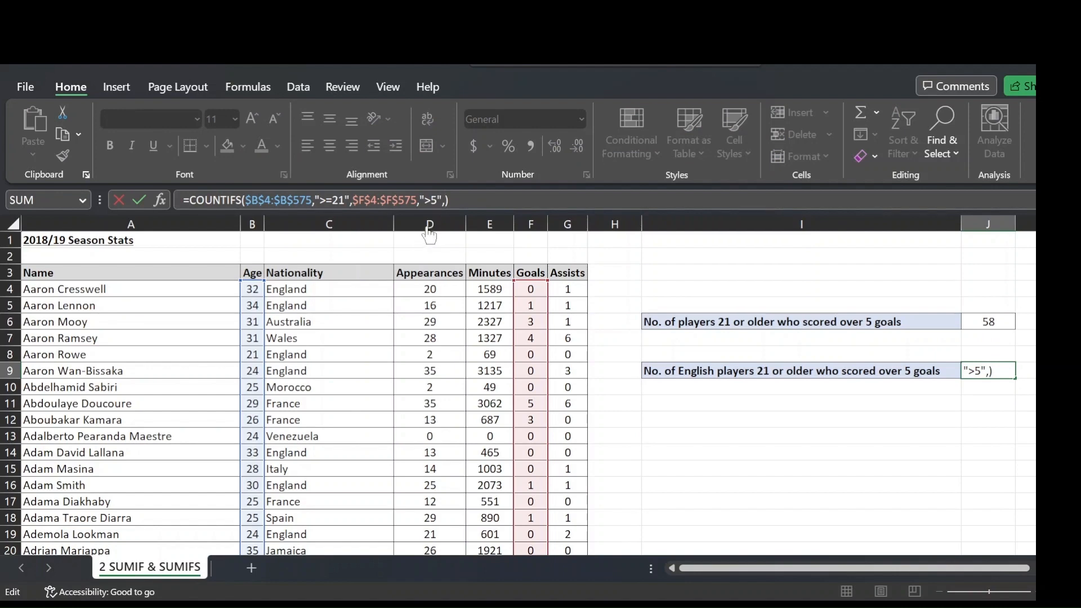
click(316, 292)
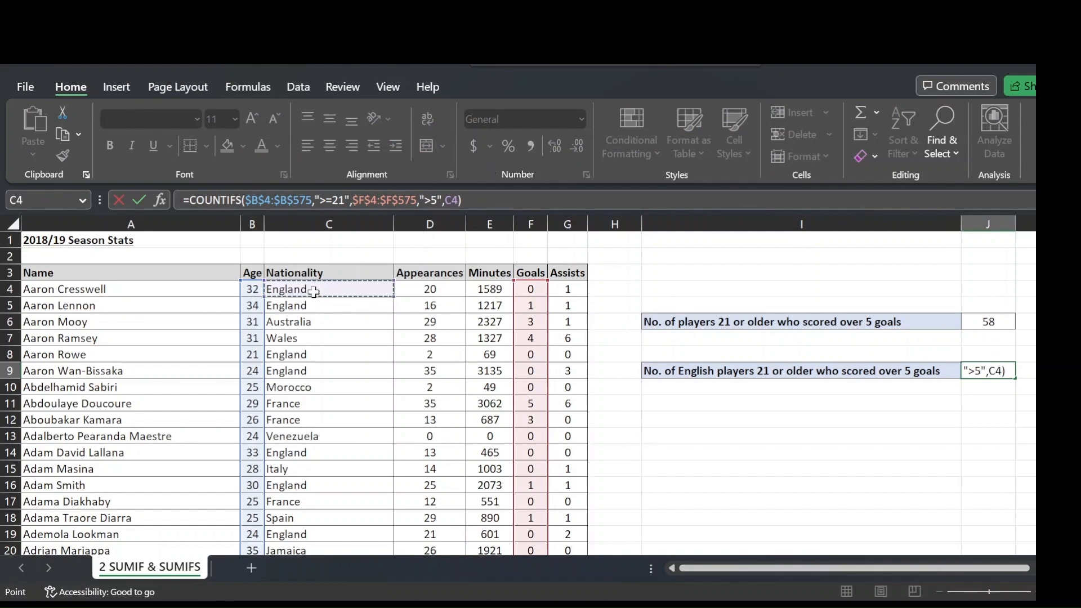
key(ctrl+shift+Down)
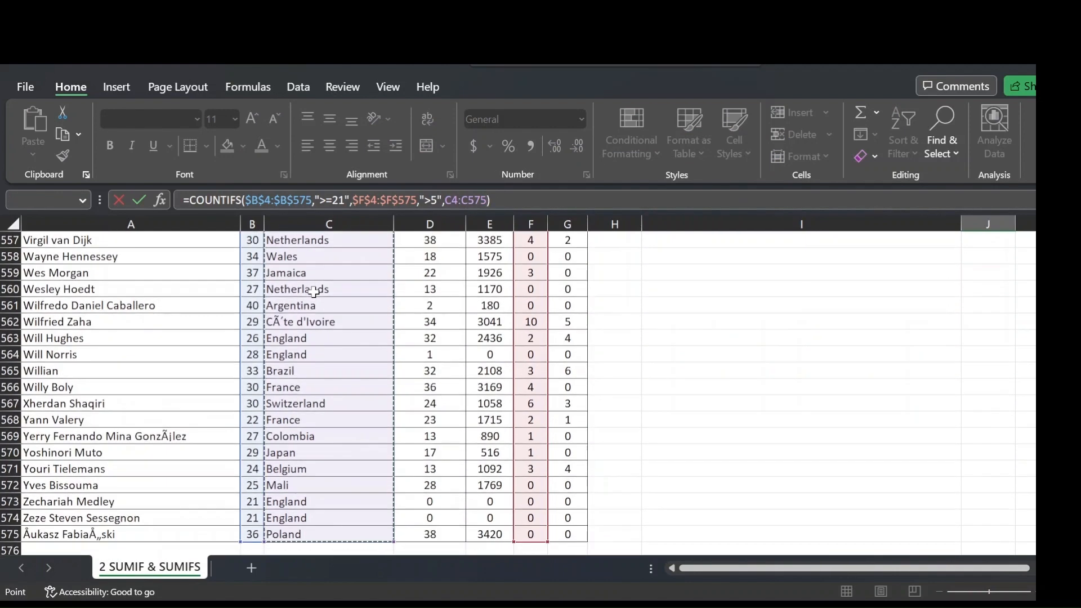
key(F4)
text(,)
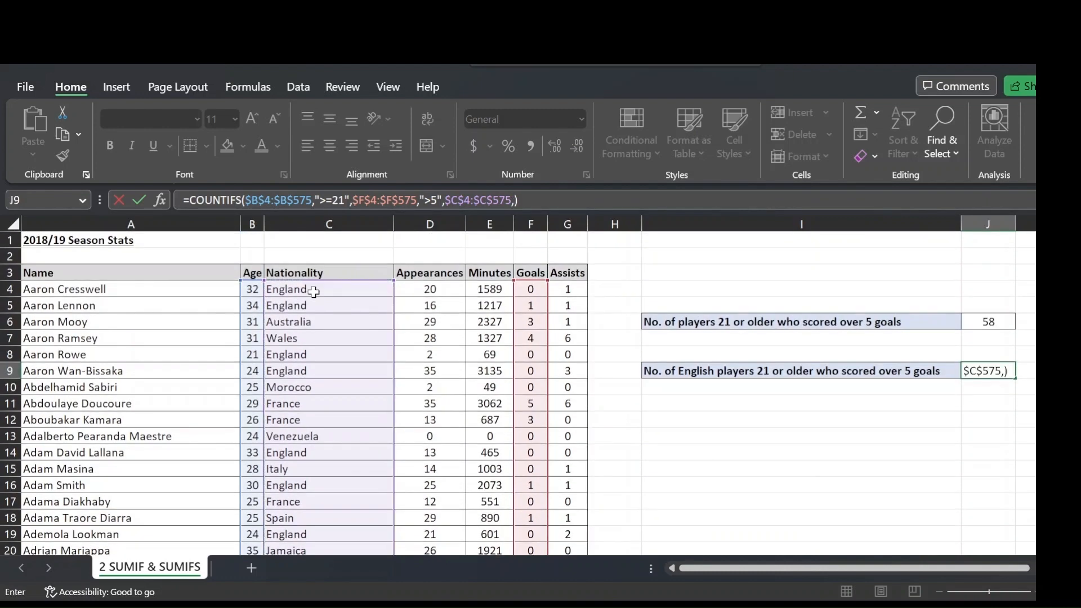
text("England)
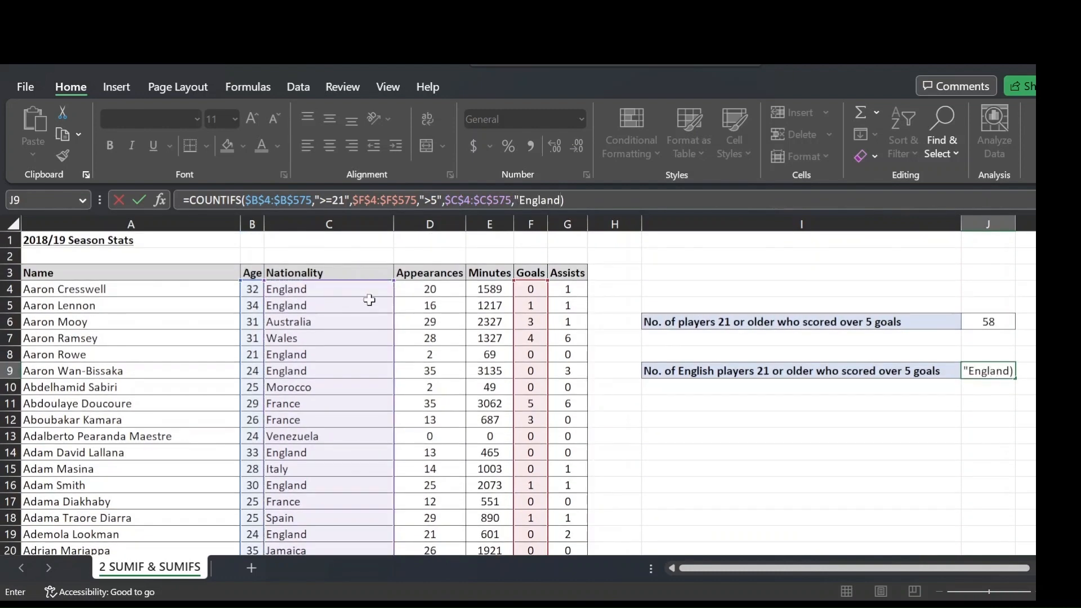
text(")
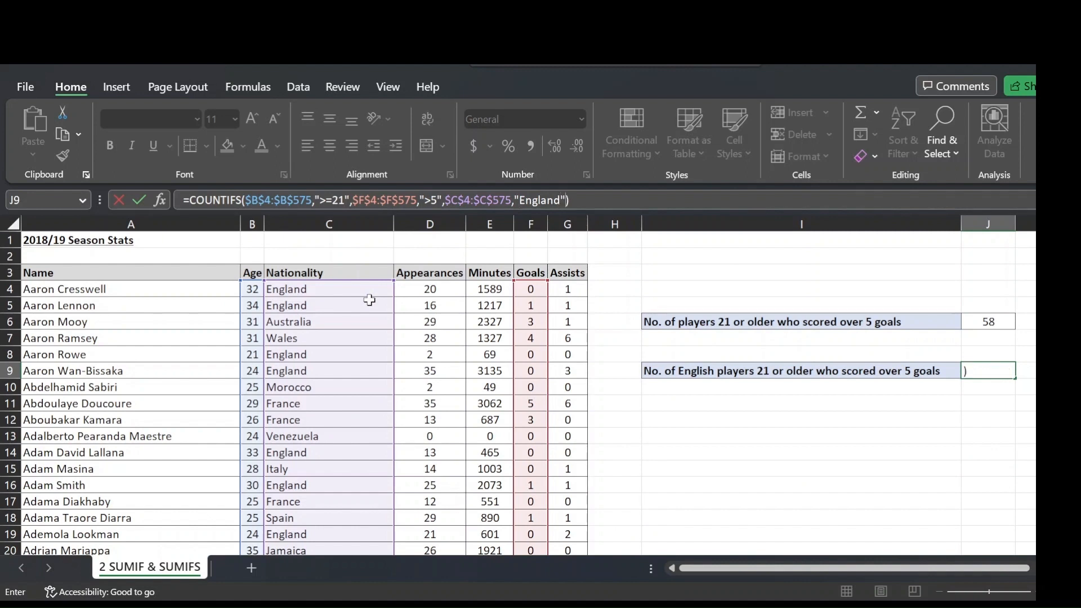
key(Return)
key(Up)
key(Left)
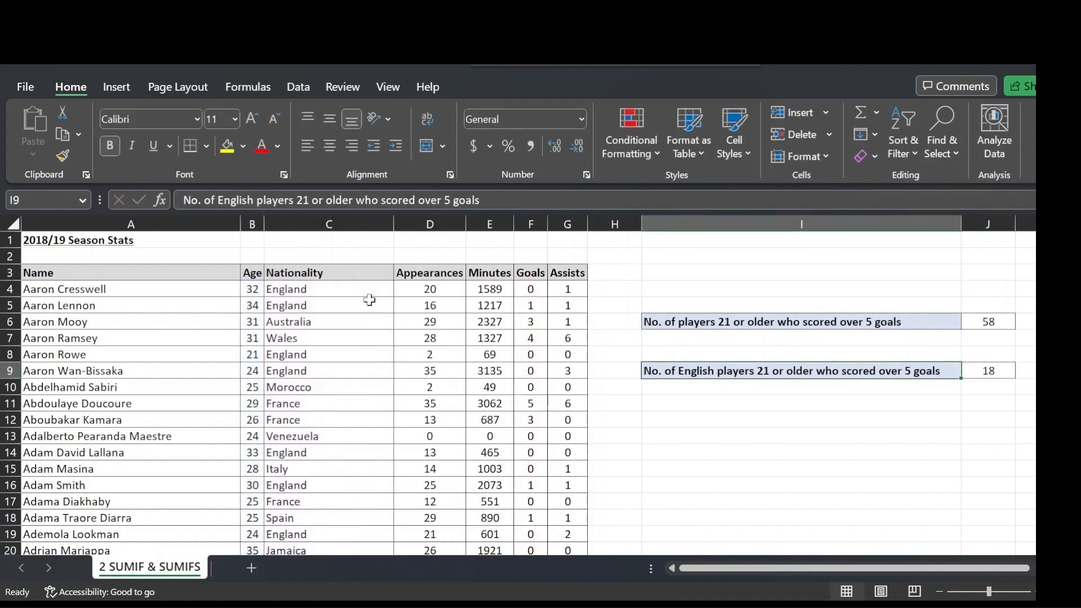
key(Right)
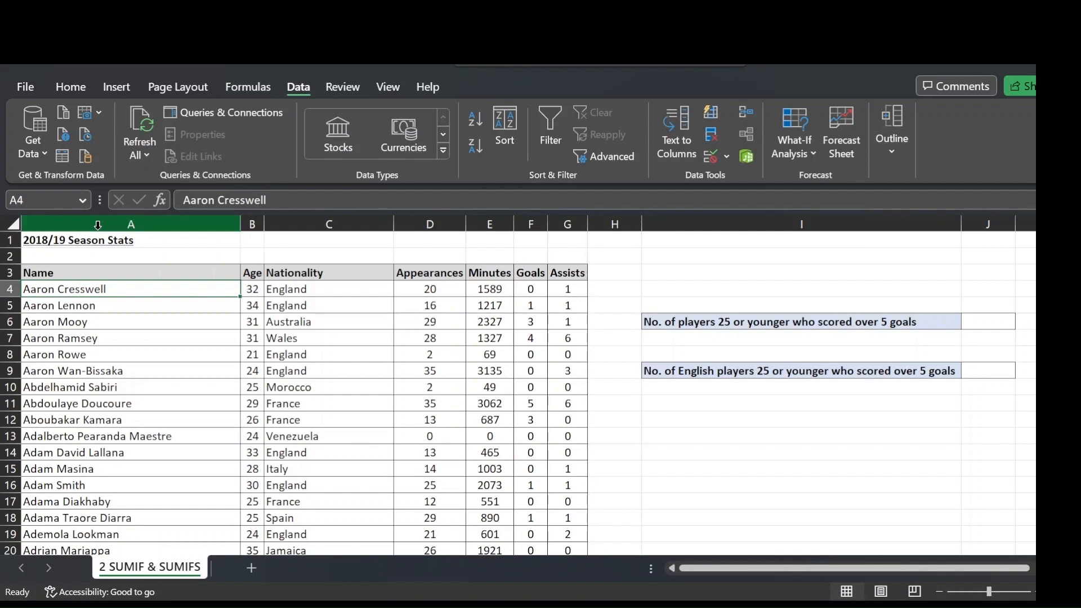
Examine the season stats table, its Age and Goals columns, and the label for players 25 or younger with over 5 goals
click(49, 254)
click(165, 240)
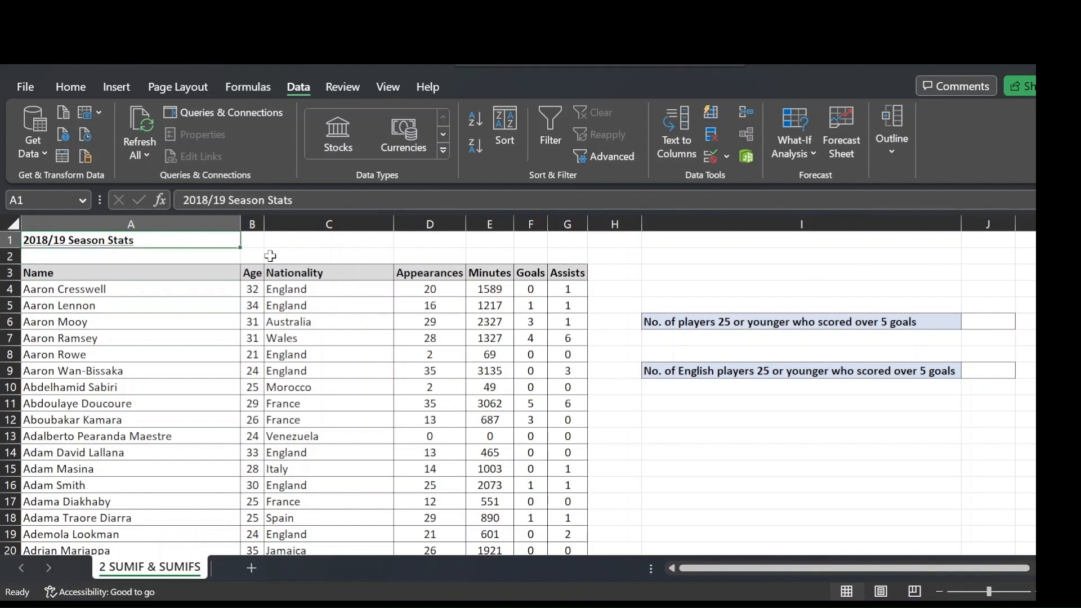
drag(213, 223, 563, 220)
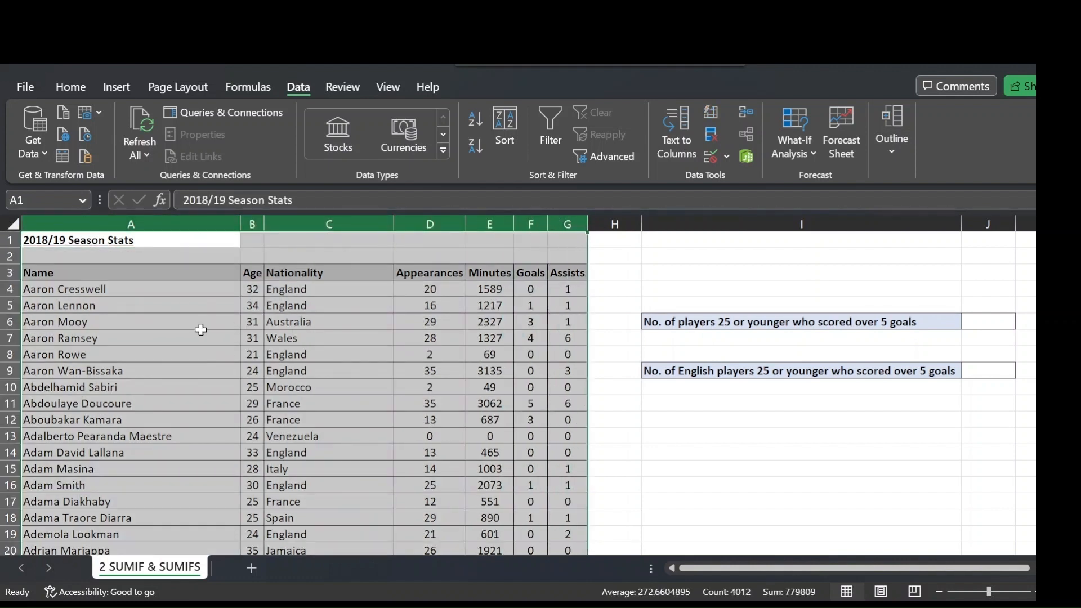
click(786, 336)
click(758, 325)
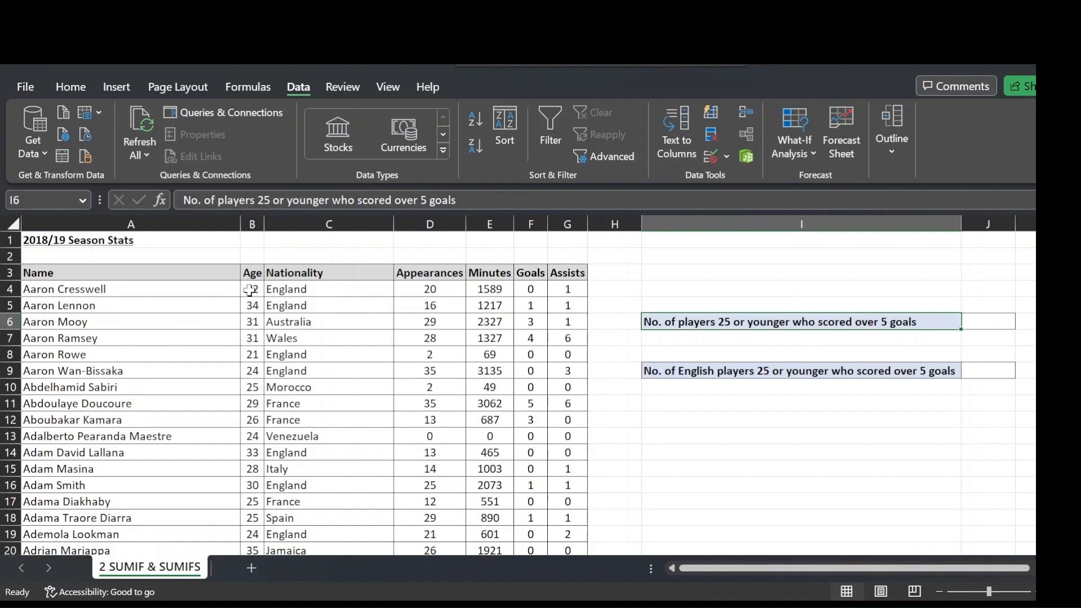
drag(252, 289, 253, 388)
drag(536, 284, 532, 371)
Start a COUNTIFS formula in J6 with the absolute Age range $B$4:$B$575 and the criterion "<=25"
click(1000, 313)
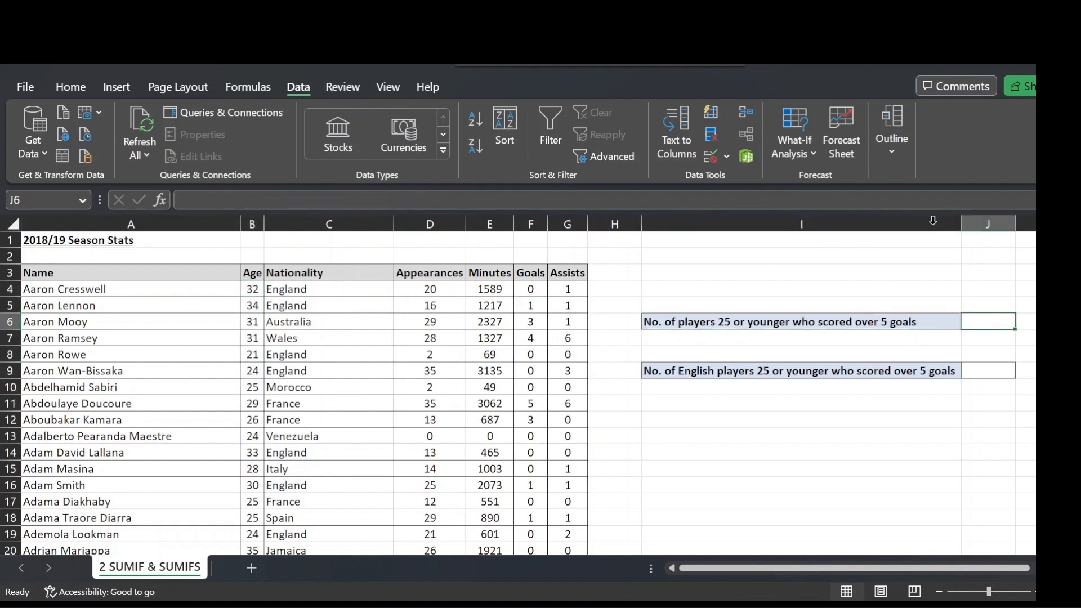
text(=countifs()
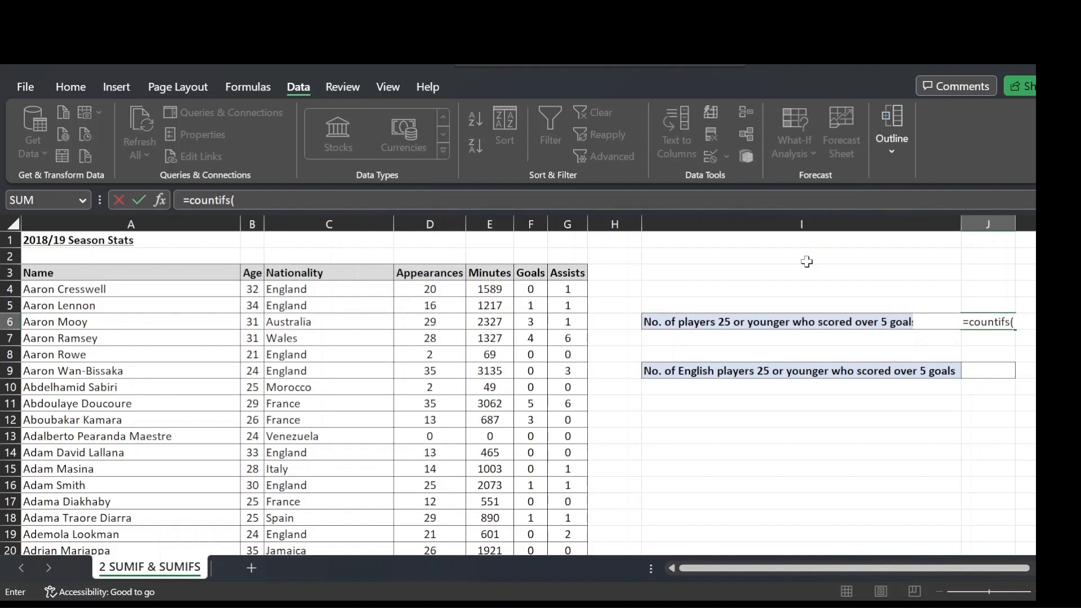
click(253, 290)
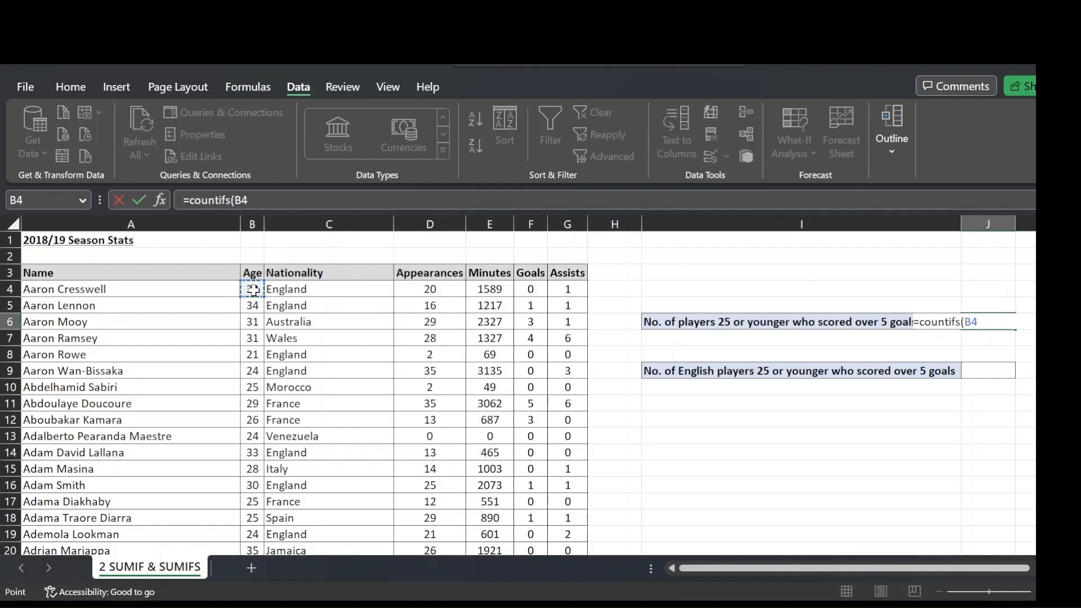
key(ctrl+shift+Down)
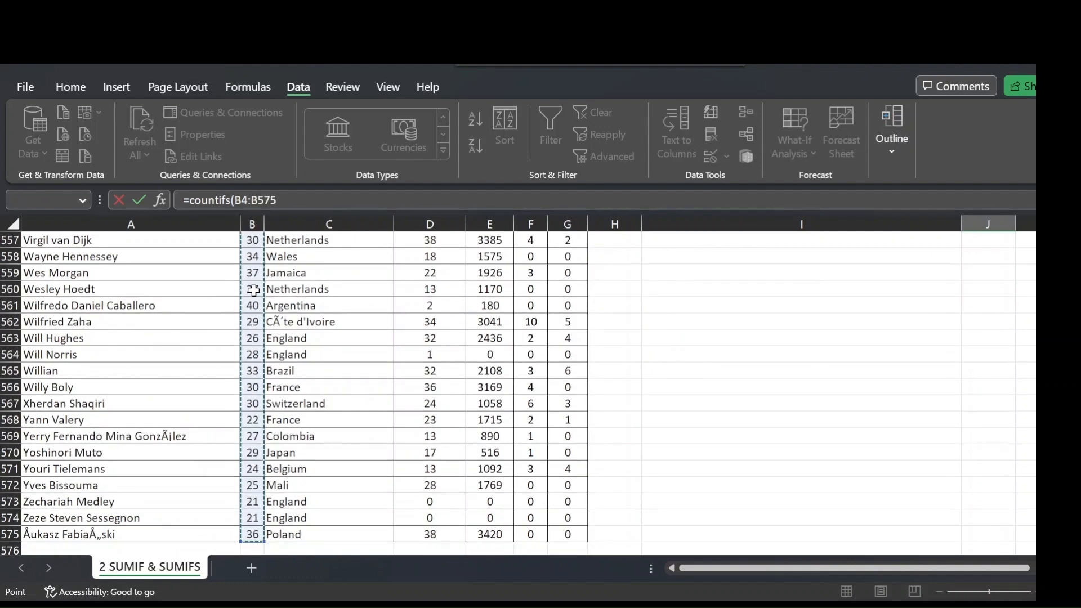
key(F4)
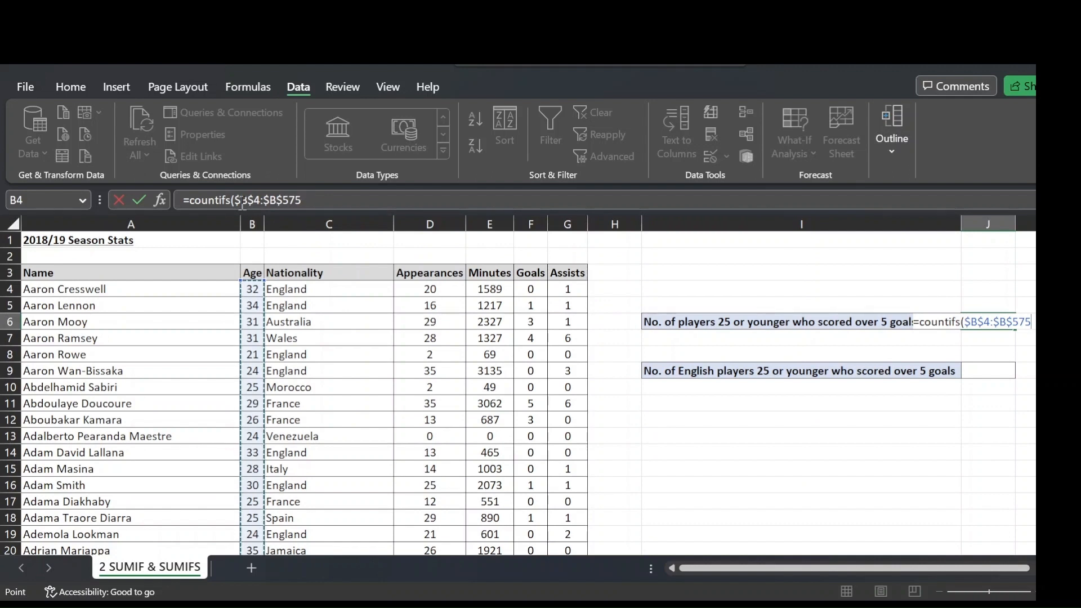
click(315, 201)
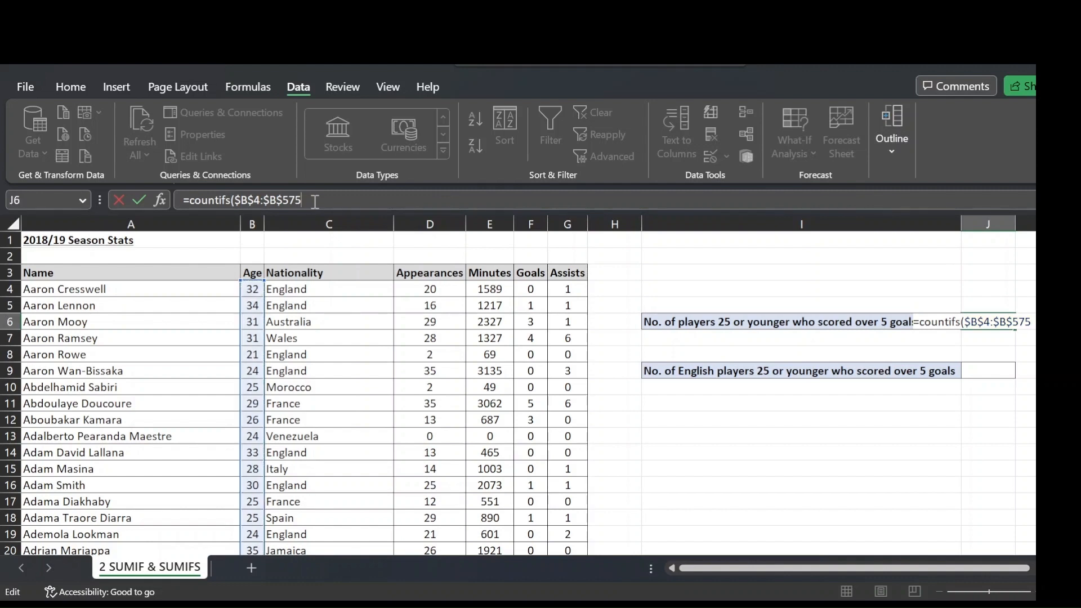
text(,"<=)
text(25",)
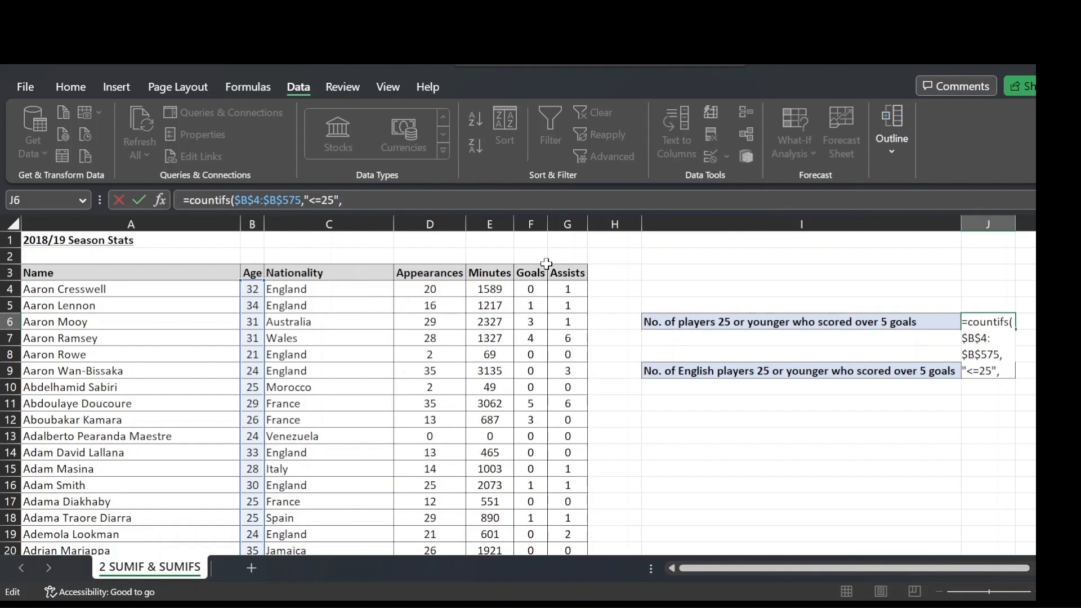
Add the absolute Goals range $F$4:$F$575 with the criterion ">5" to J6's COUNTIFS formula and enter it
click(532, 288)
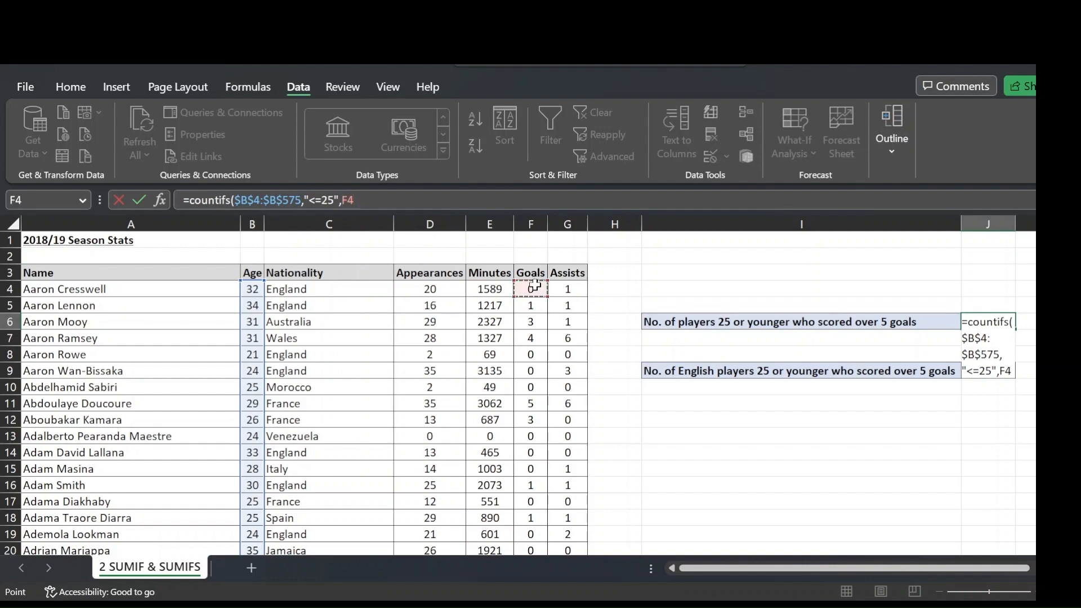
key(ctrl+shift+Down)
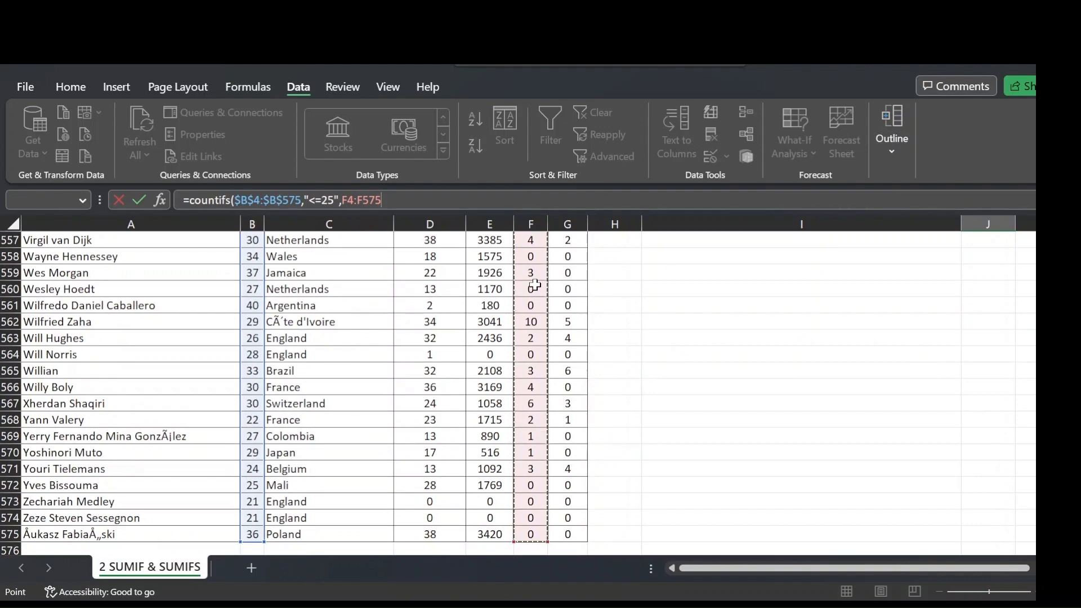
key(F4)
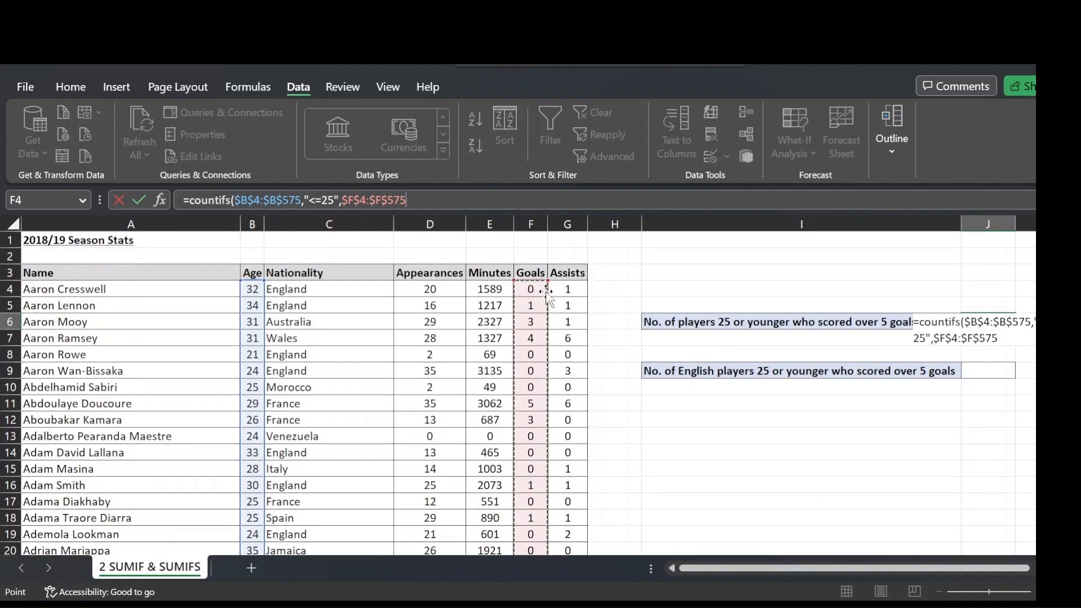
text(,)
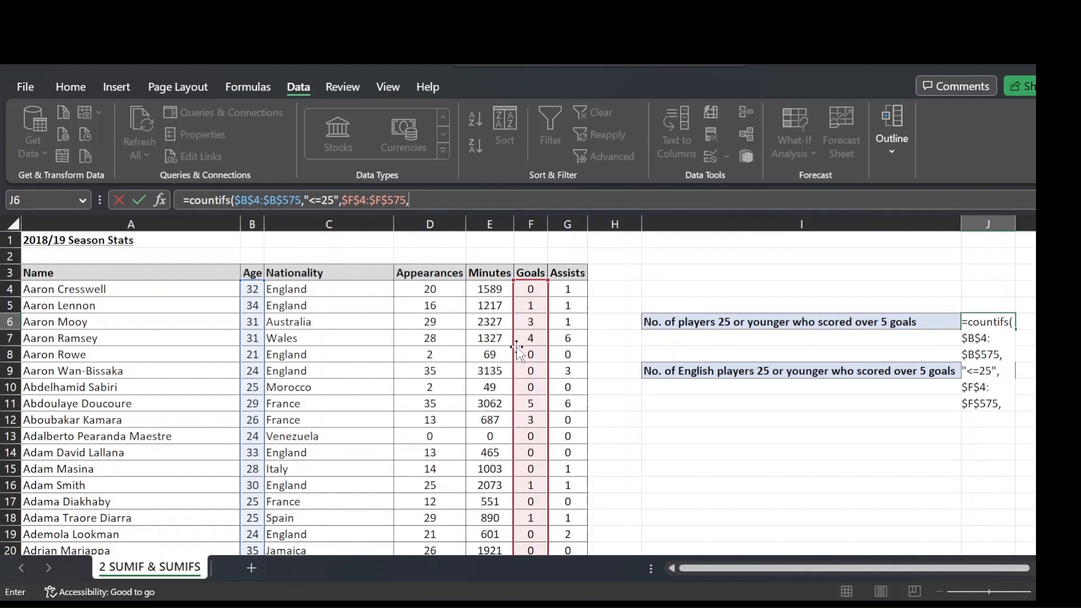
text(">5)
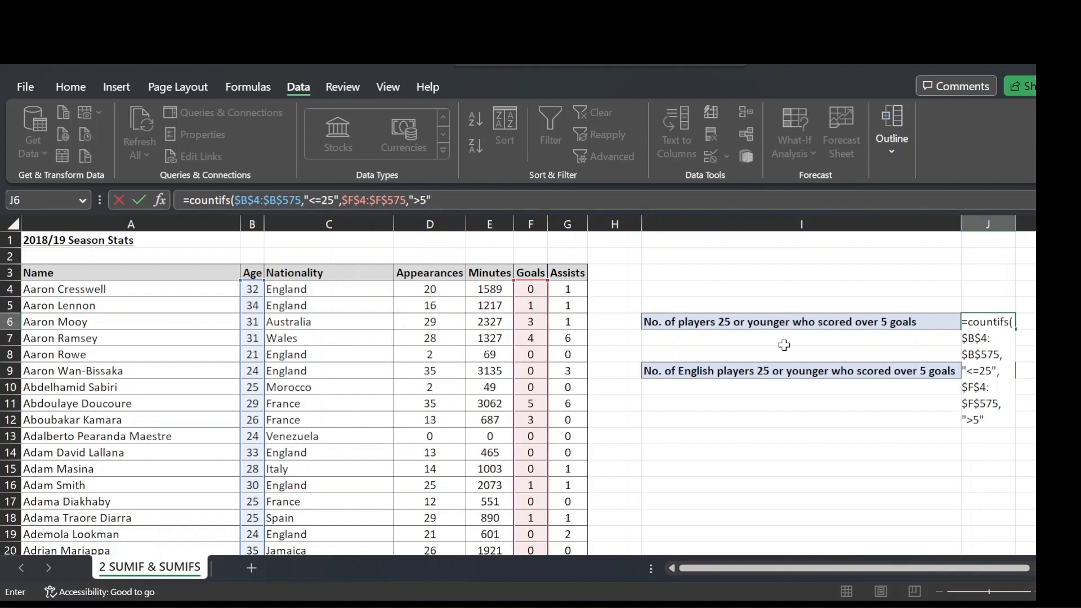
text("))
key(ctrl+Return)
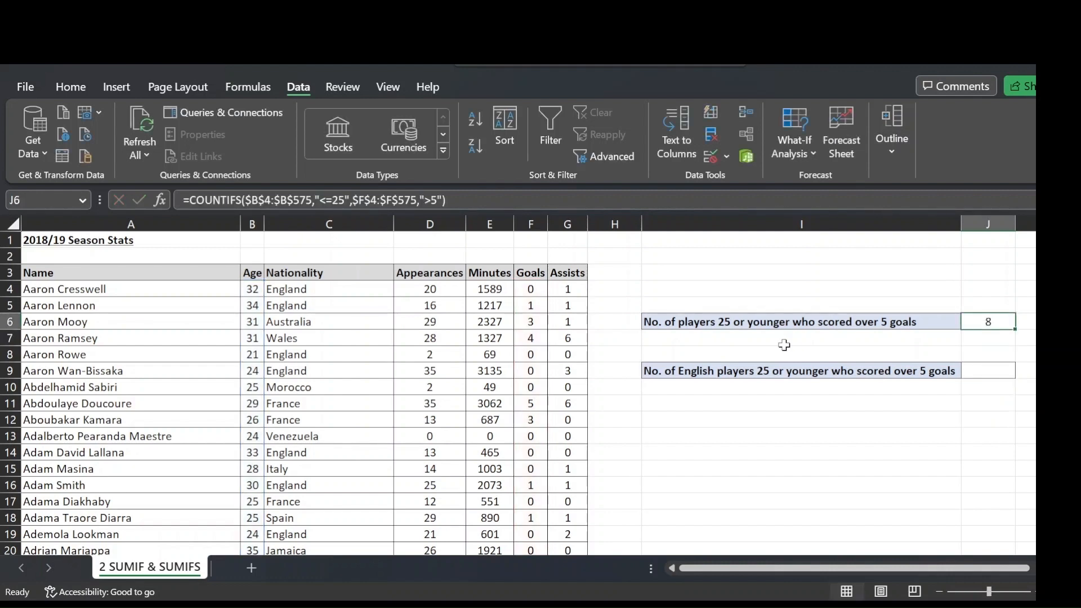
key(Left)
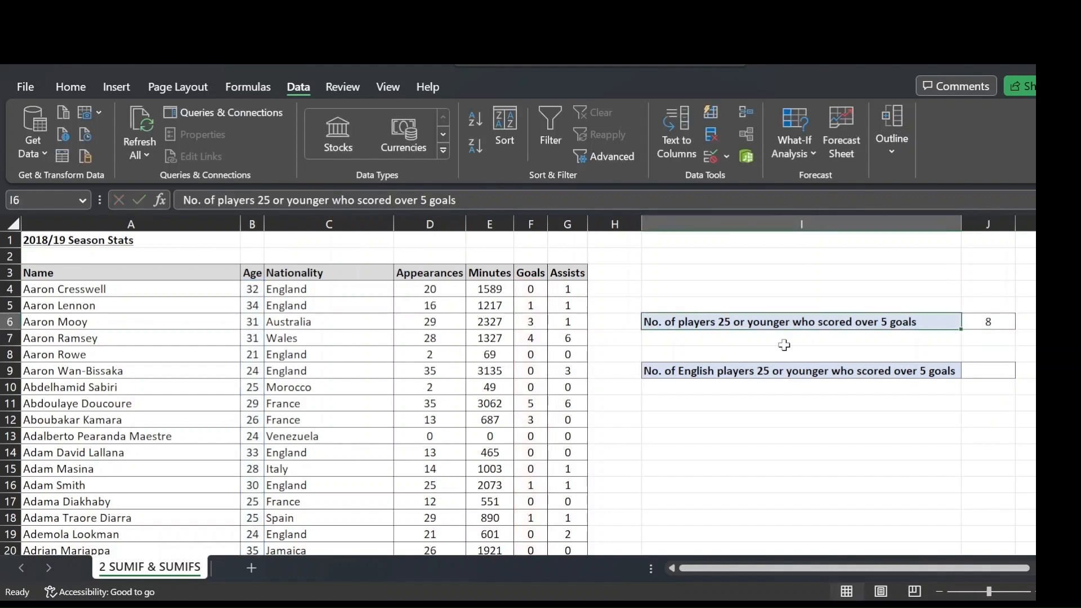
key(Right)
key(Left)
click(176, 238)
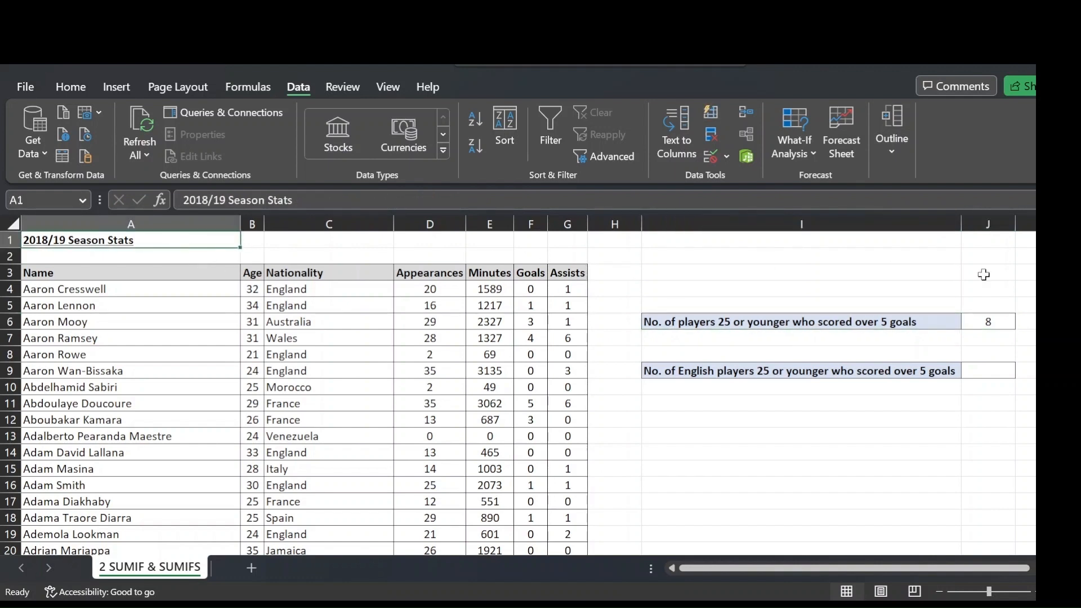
Copy J6's COUNTIFS formula to J9, the cell for English players 25 or younger
click(998, 318)
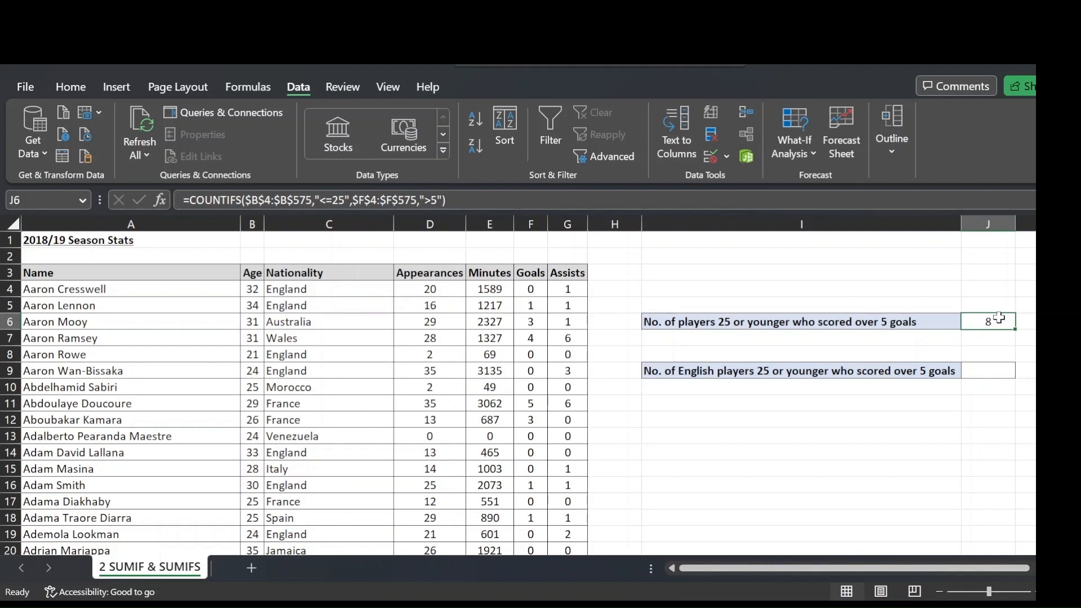
key(ctrl+c)
key(Down)
key(Down)
key(Down)
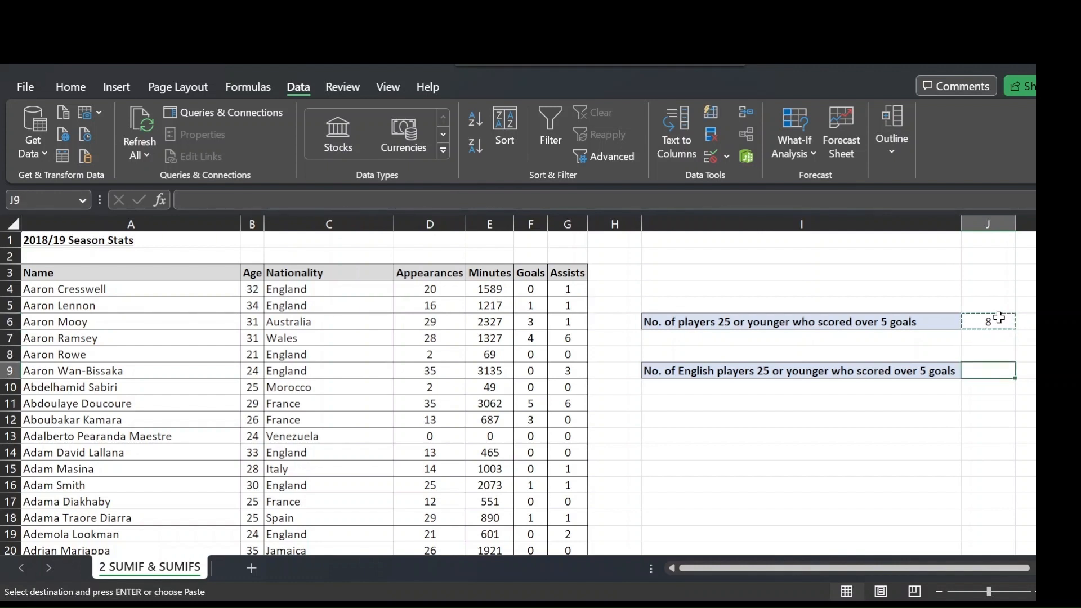
key(ctrl+v)
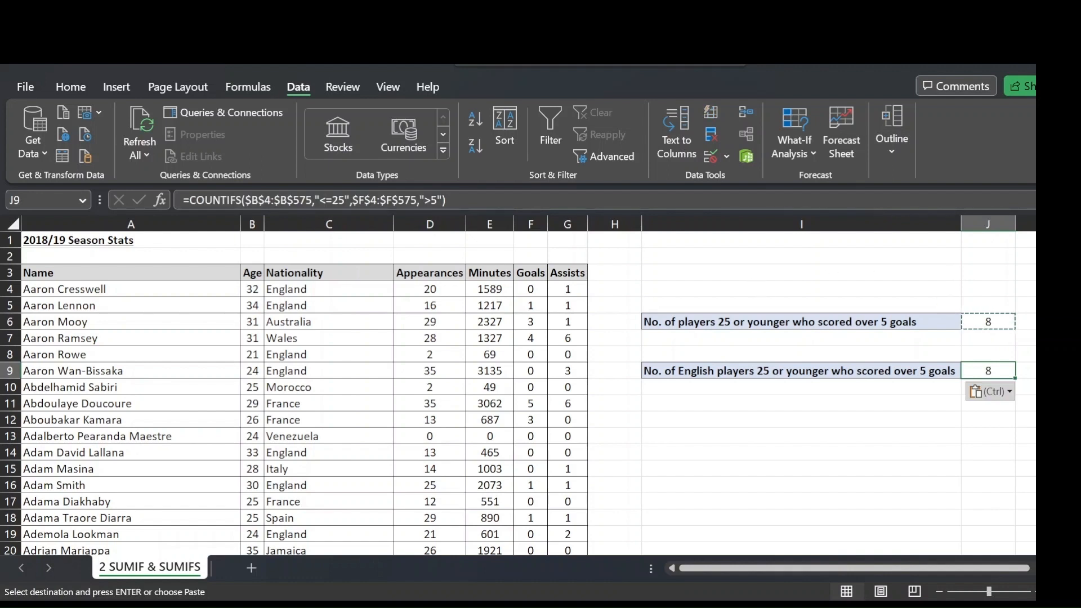
Extend J9's COUNTIFS formula with the absolute Nationality range $C$4:$C$575 and the criterion "England"
click(444, 200)
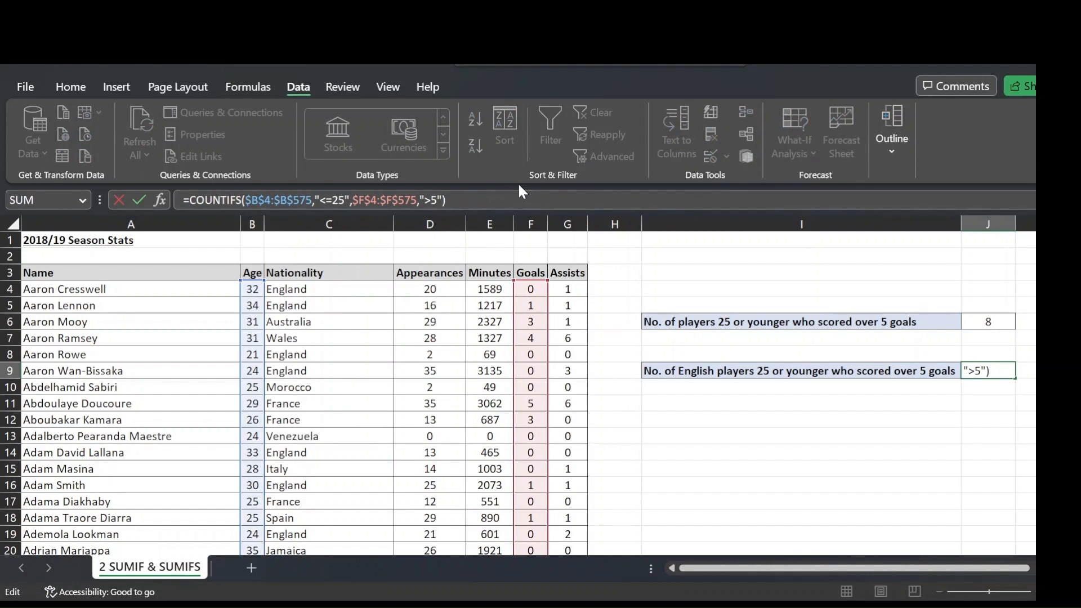
text(,)
click(319, 289)
key(ctrl+shift+Down)
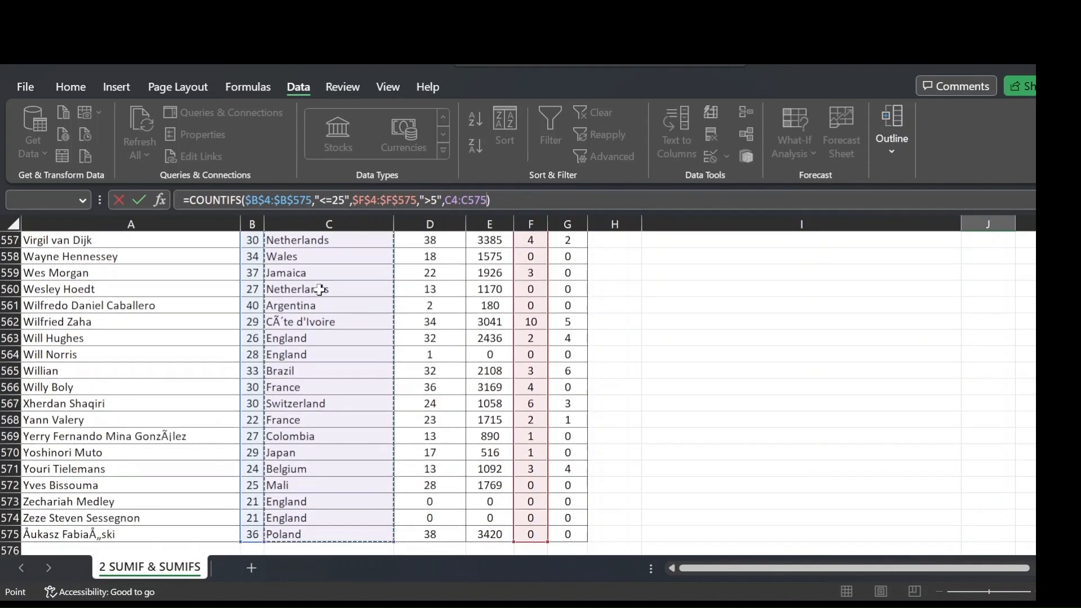
key(F4)
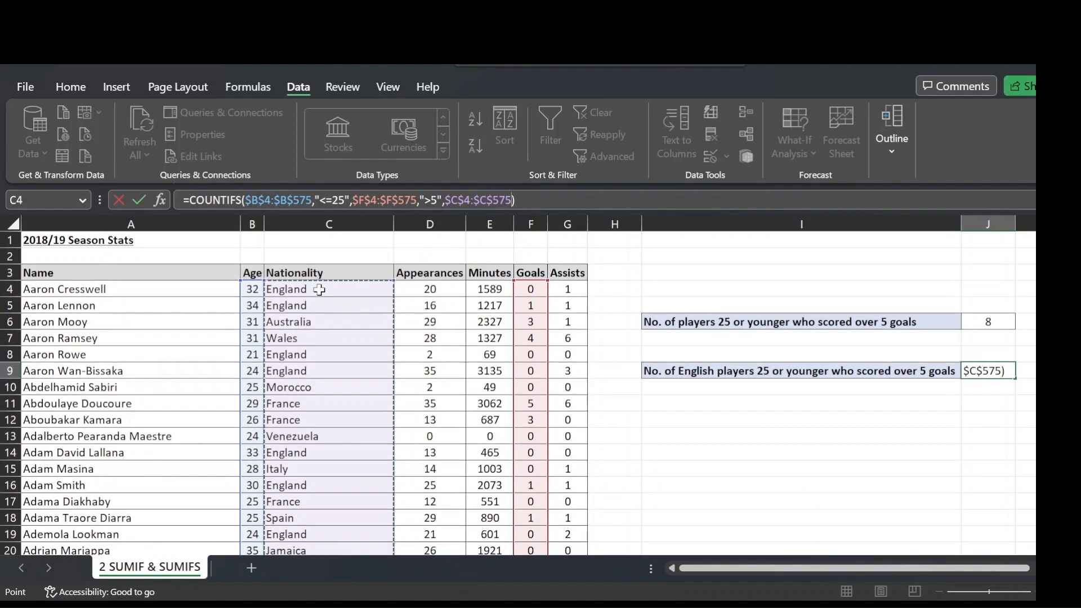
text(,)
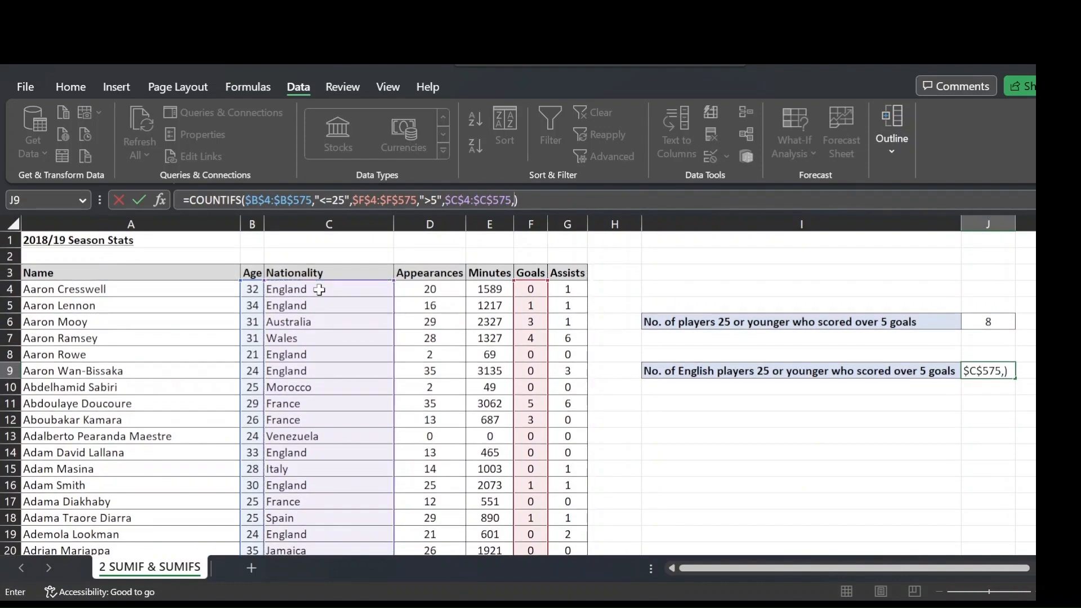
text("England")
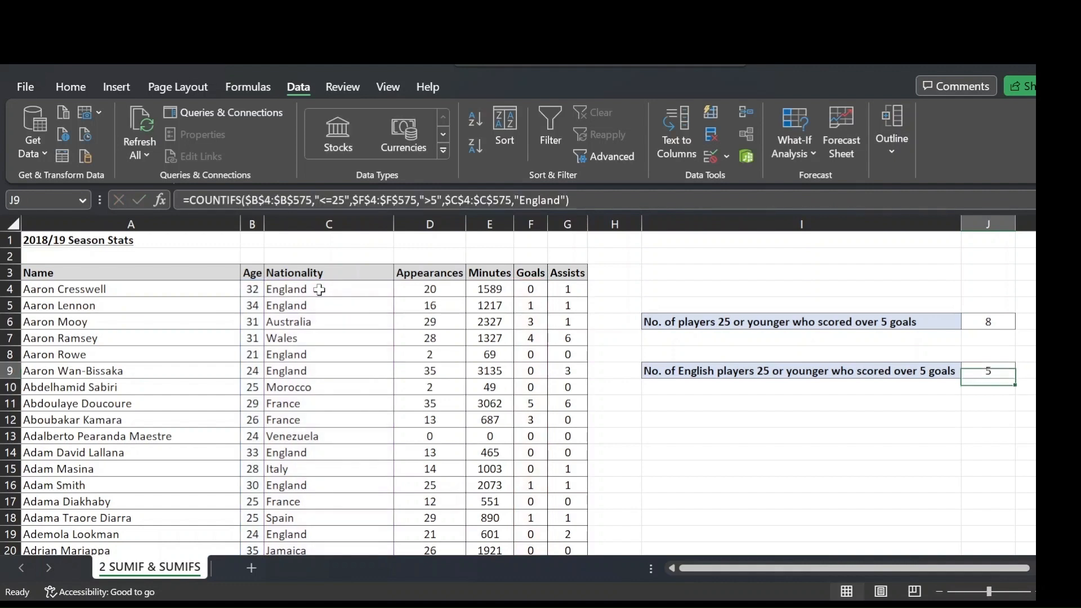
key(Up)
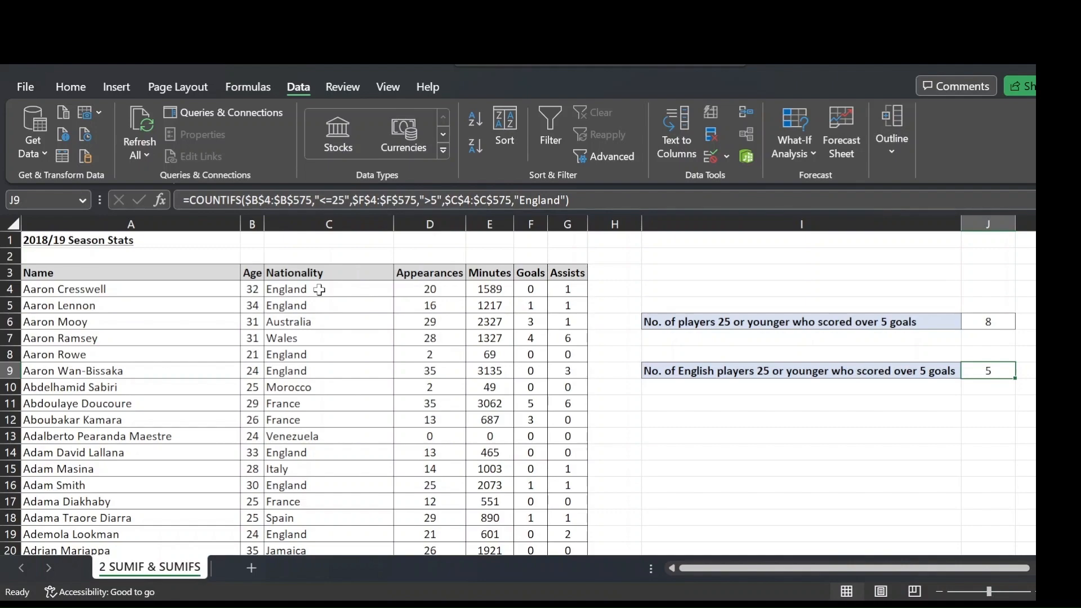
click(306, 358)
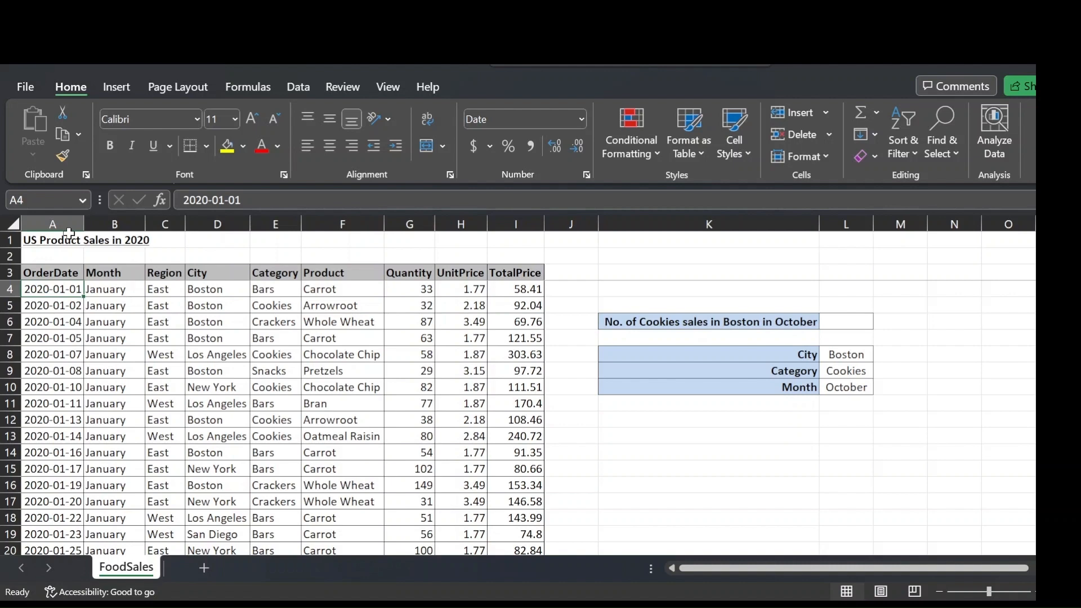
Start a COUNTIFS formula in L6 of the FoodSales sheet with the City range D4:D247 and the criterion "Boston"
drag(68, 233, 519, 238)
scroll(143, 316, down, 10)
scroll(142, 316, up, 10)
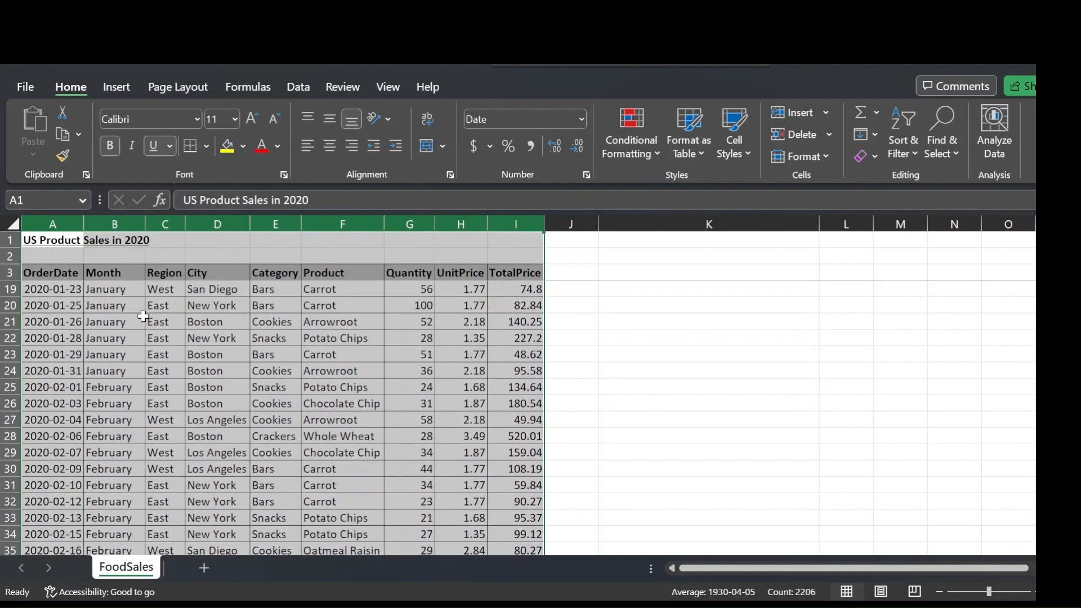
click(659, 290)
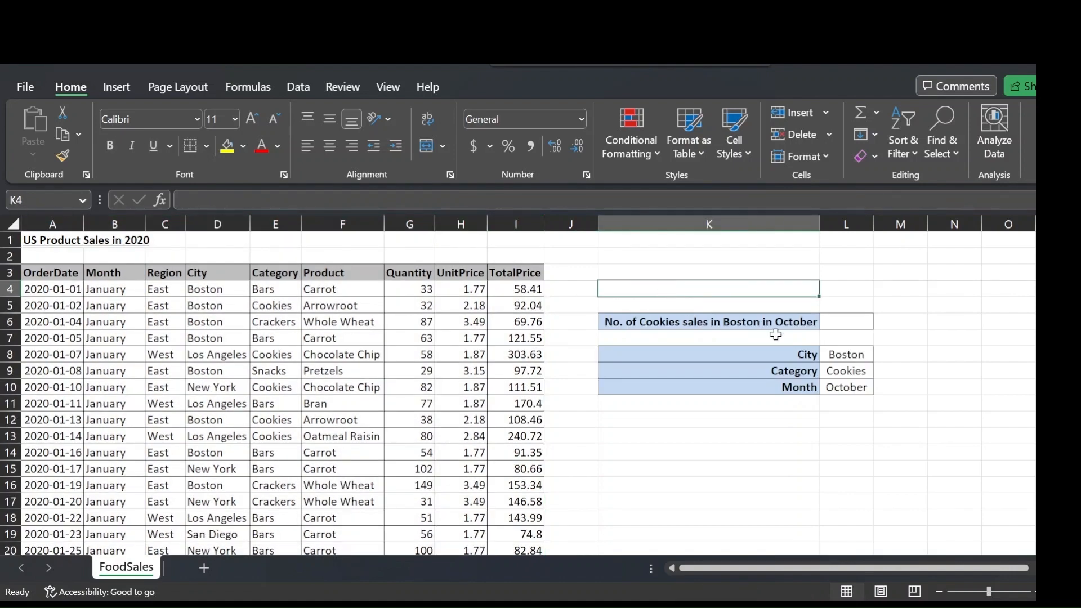
click(833, 319)
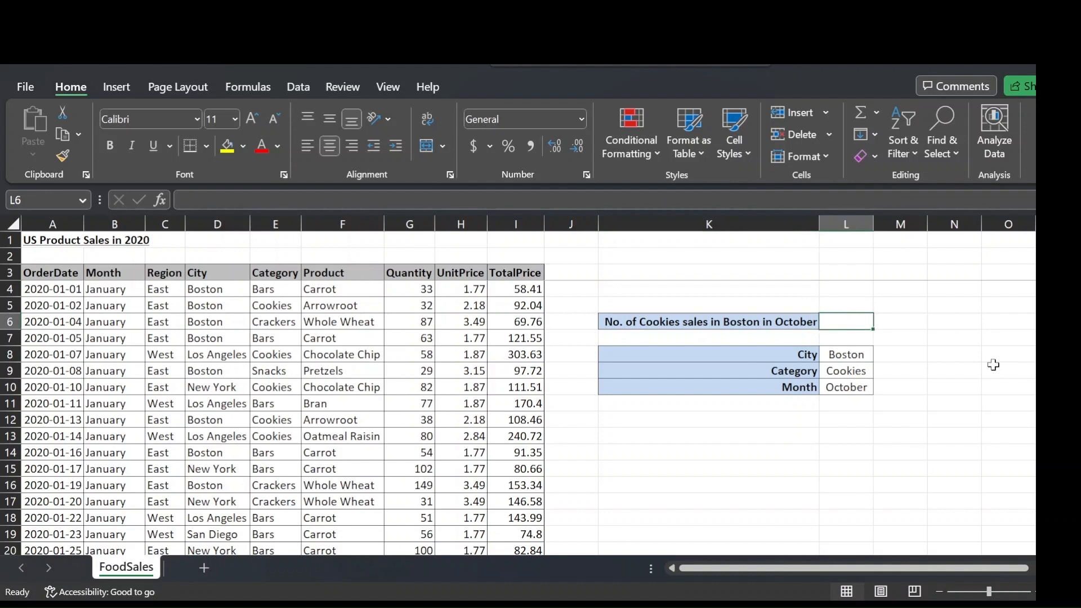
text(=countifs)
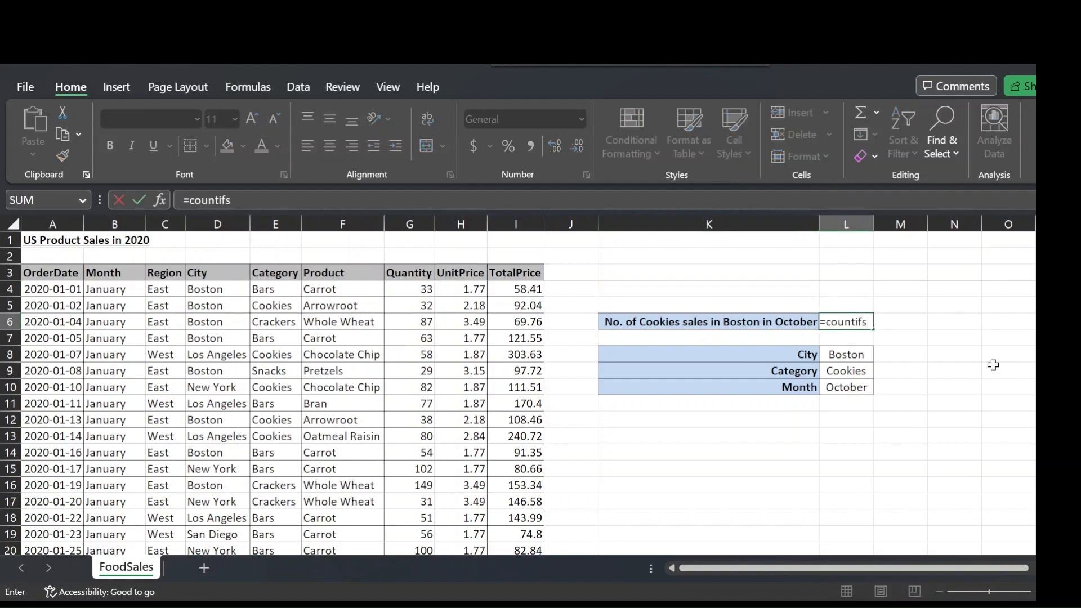
text(()
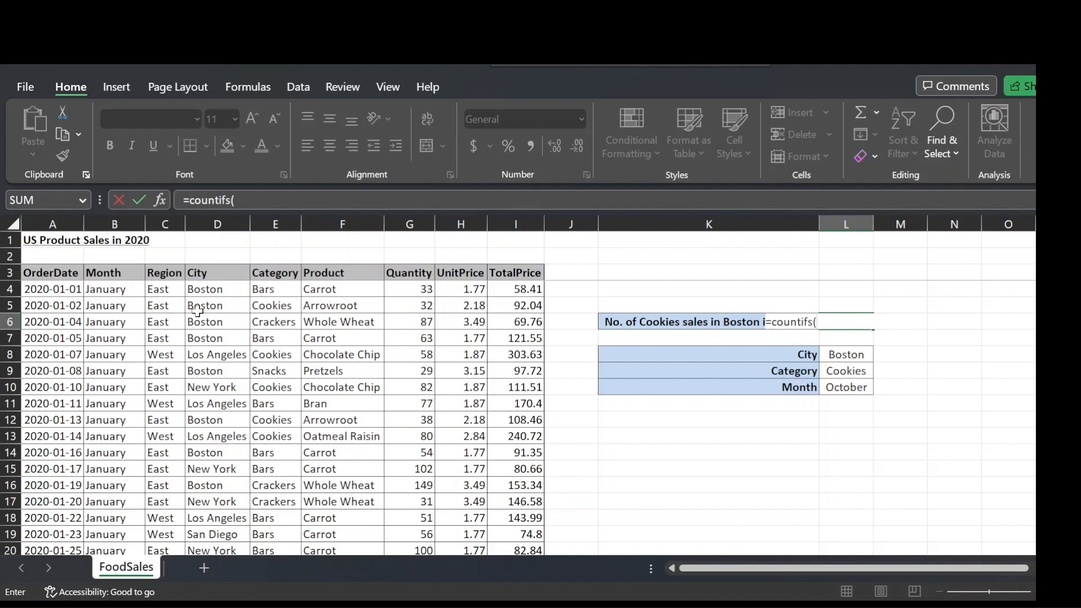
click(217, 290)
key(ctrl+shift+Down)
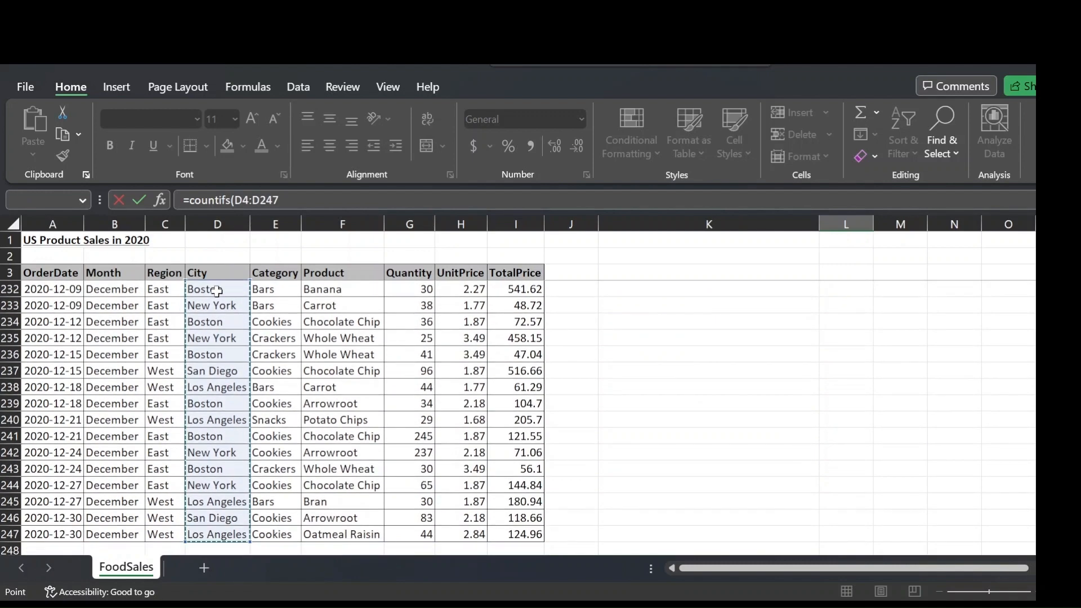
text(,)
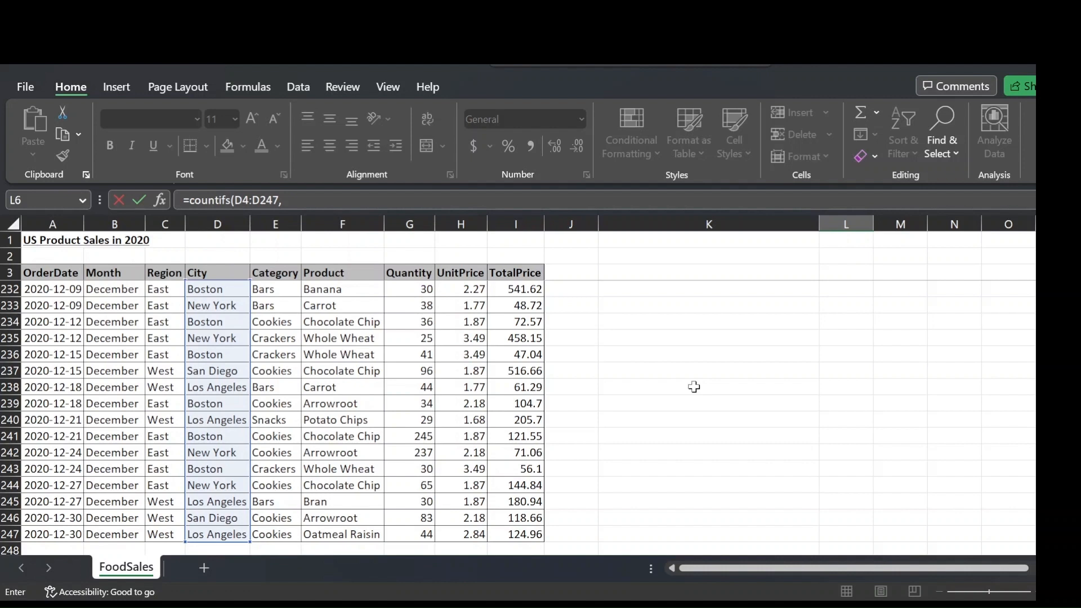
text(oston",)
Add the Category range E4:E247 with the criterion "Cookies" to L6's COUNTIFS formula
drag(1045, 523, 1045, 253)
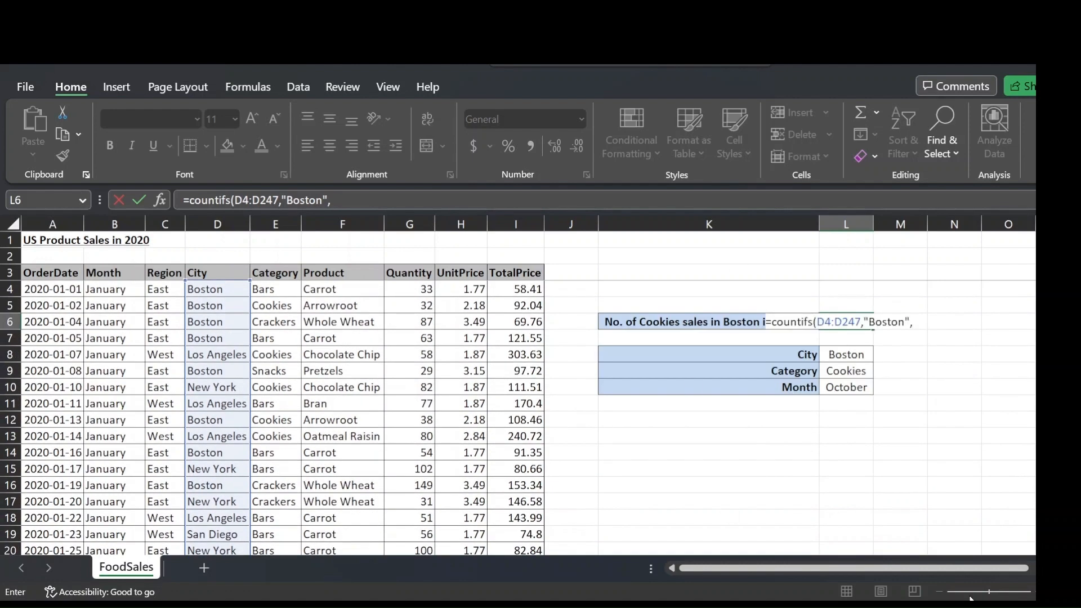
click(283, 293)
key(ctrl+shift+Down)
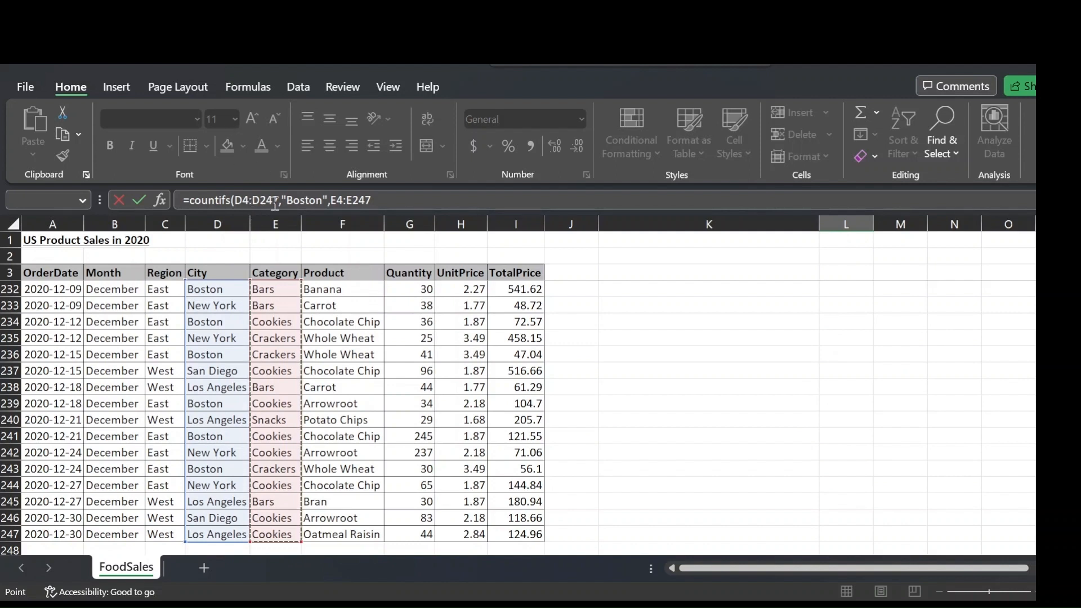
click(381, 200)
text(,)
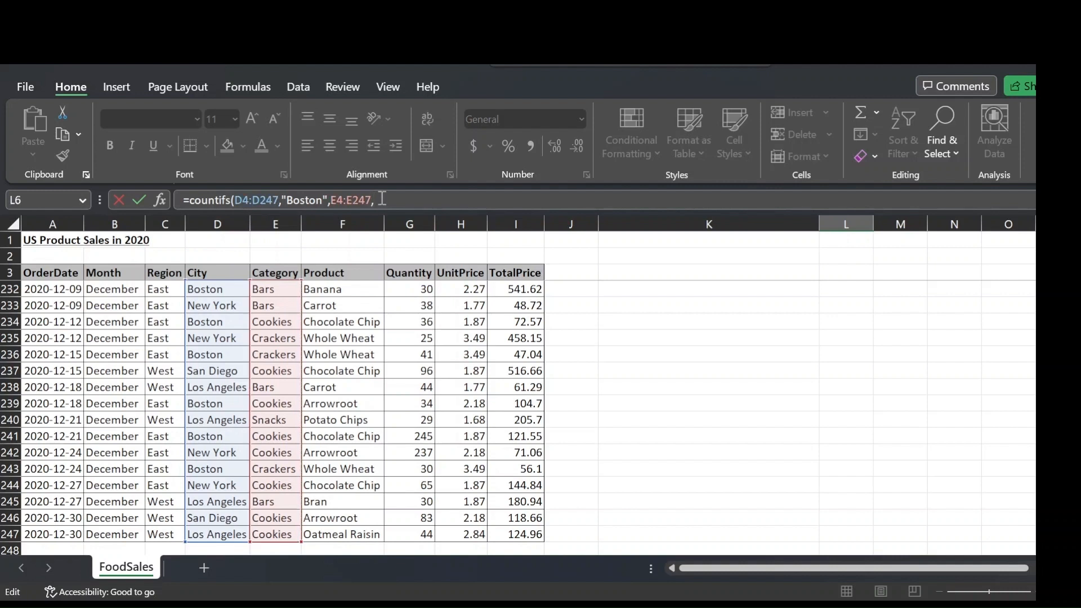
text("Cookies",)
Add the Month range B4:B247 with the criterion "October" to L6's COUNTIFS formula and enter it
scroll(123, 287, up, 20)
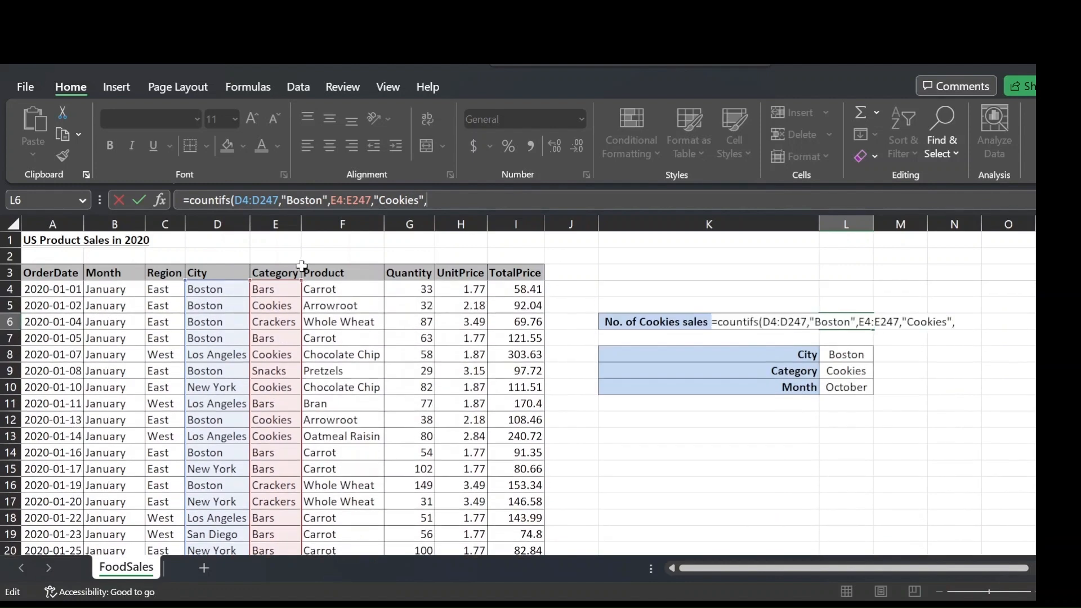
click(123, 285)
key(ctrl+shift+Down)
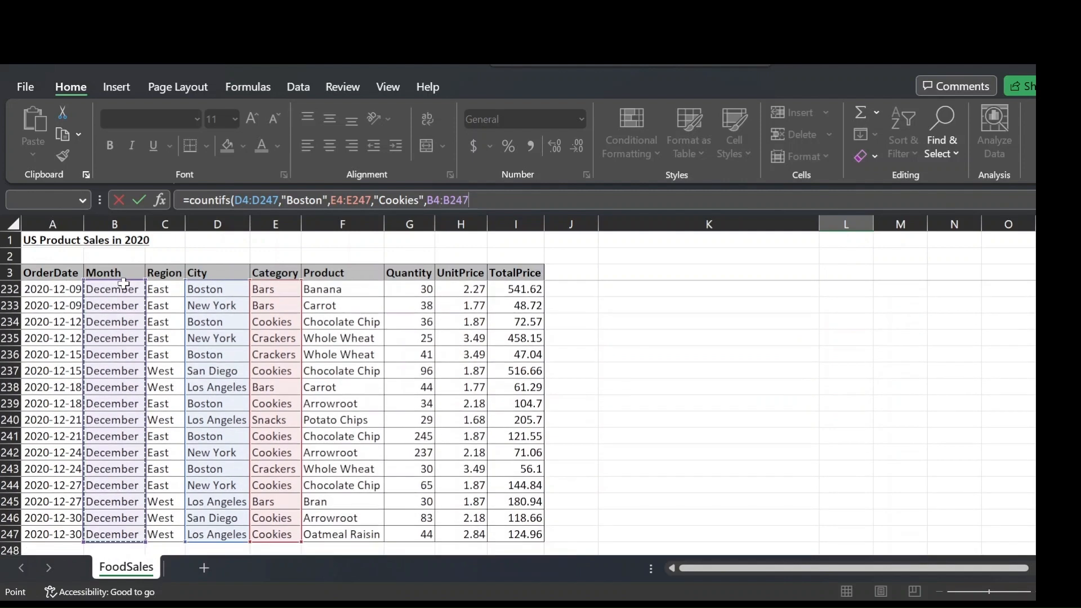
text(,)
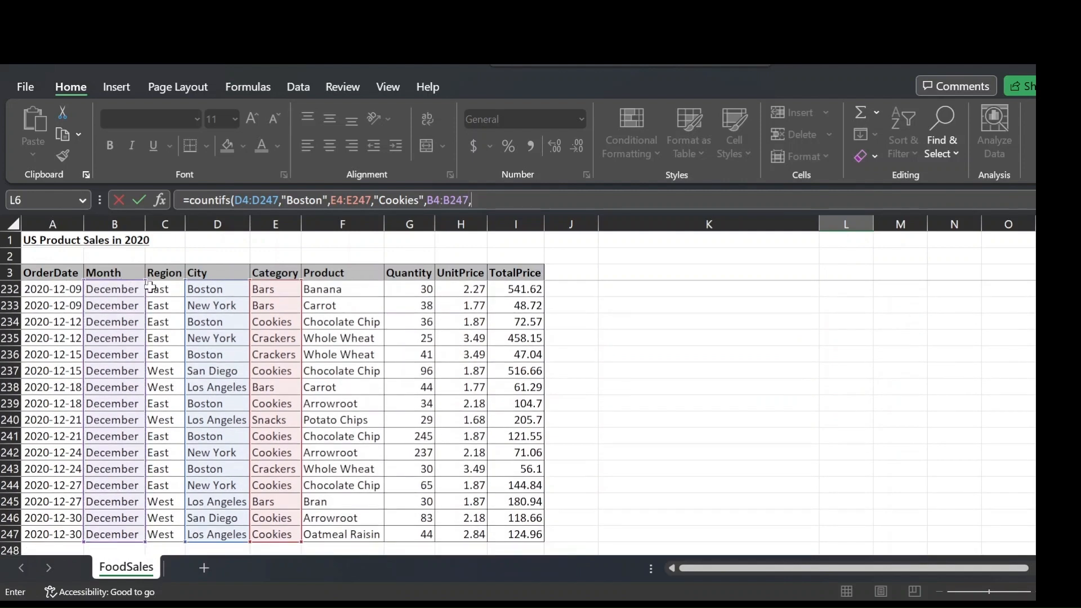
text("October)
text("))
key(Return)
key(Right)
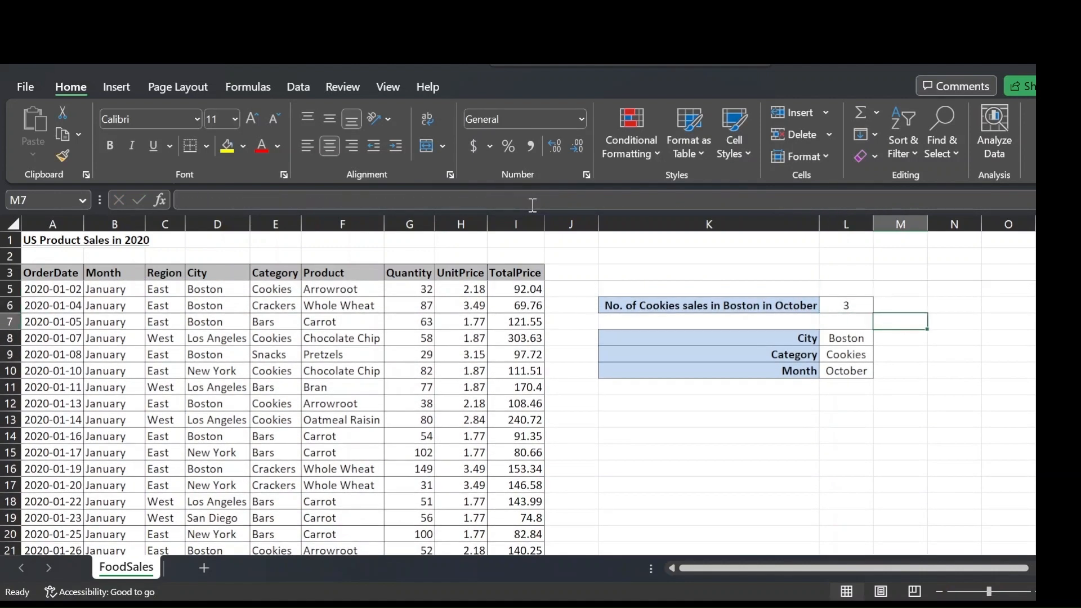
key(Right)
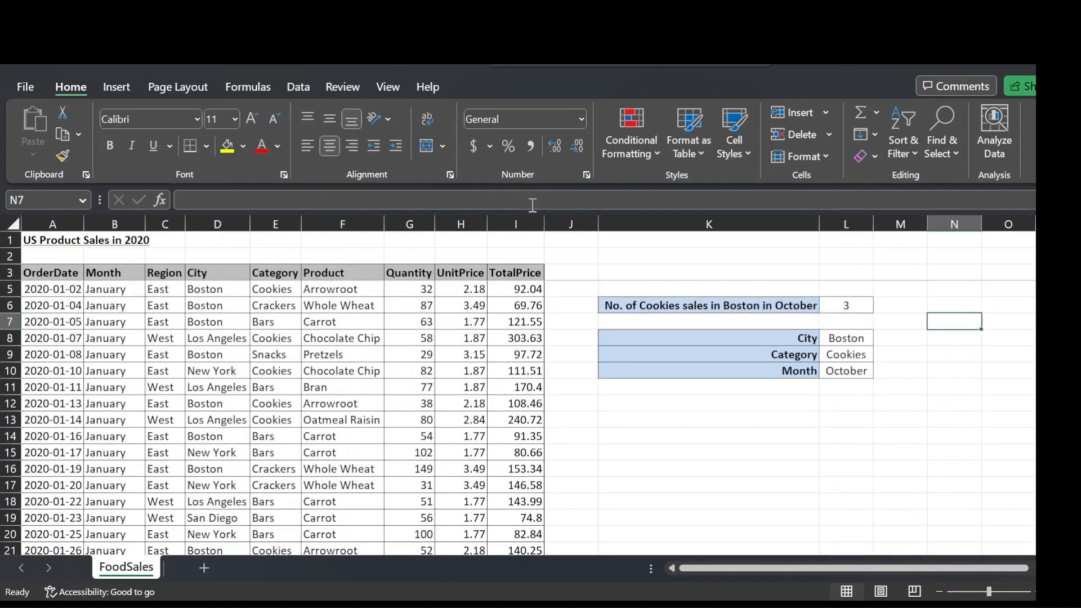
Replace the typed city, category and month criteria in L6's COUNTIFS formula with references to L8, L9 and L10
key(Left)
key(Left)
key(Up)
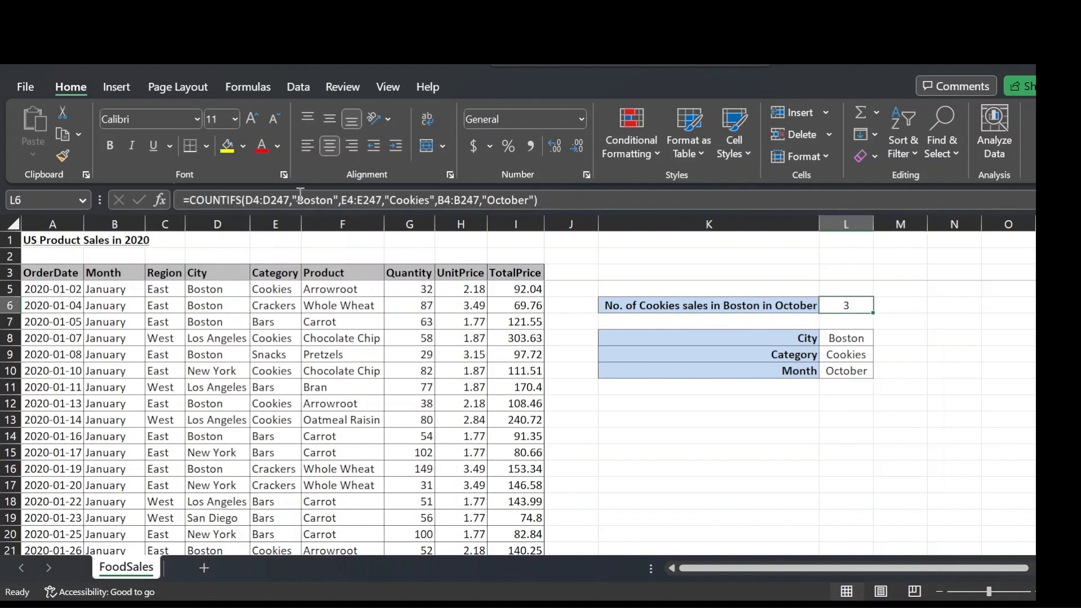
drag(292, 200, 338, 200)
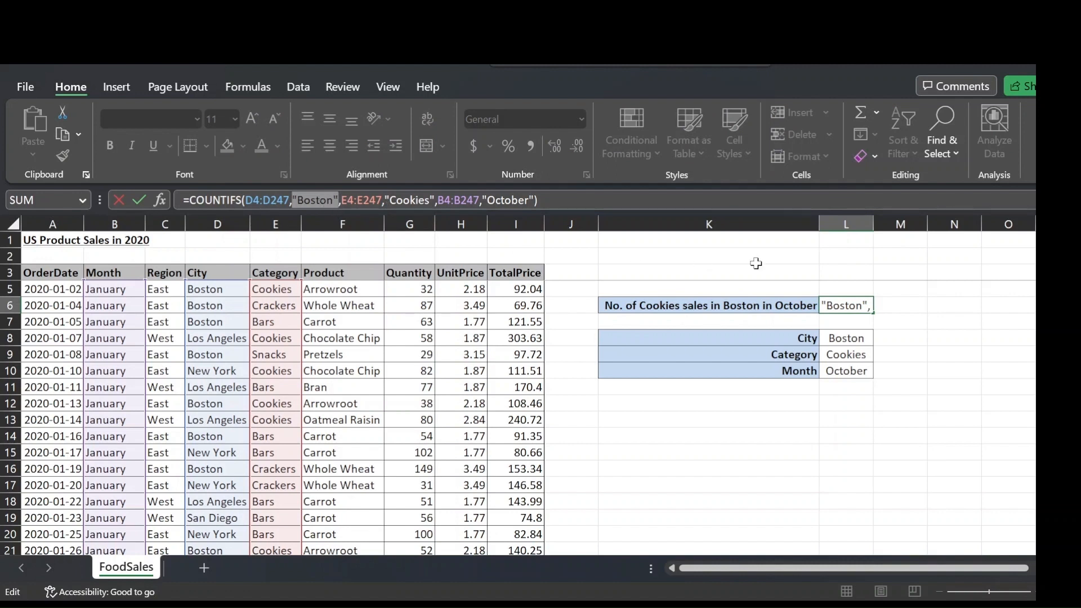
click(835, 344)
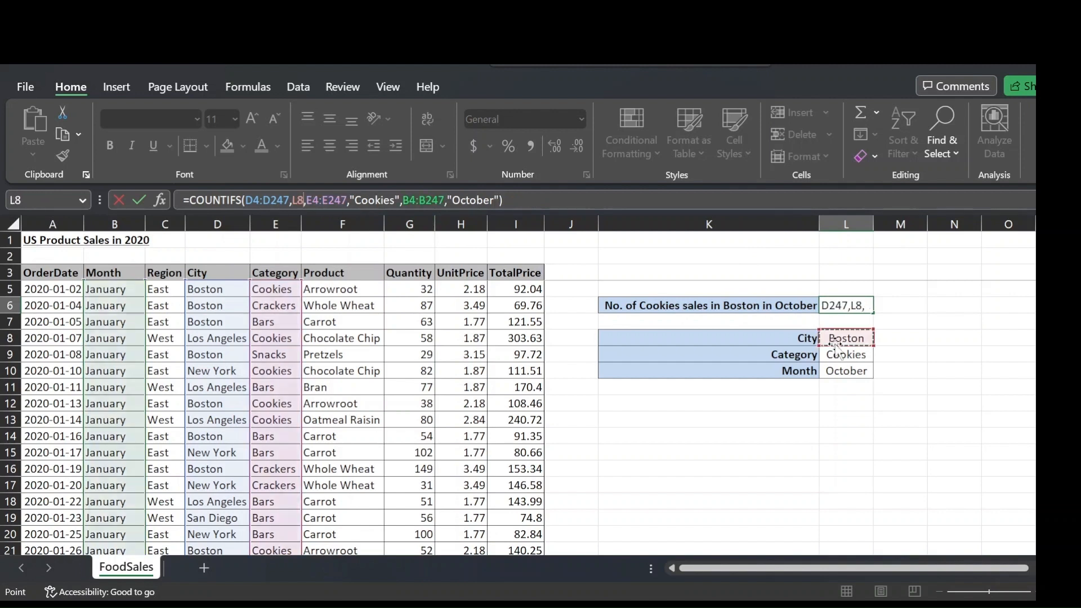
double_click(367, 194)
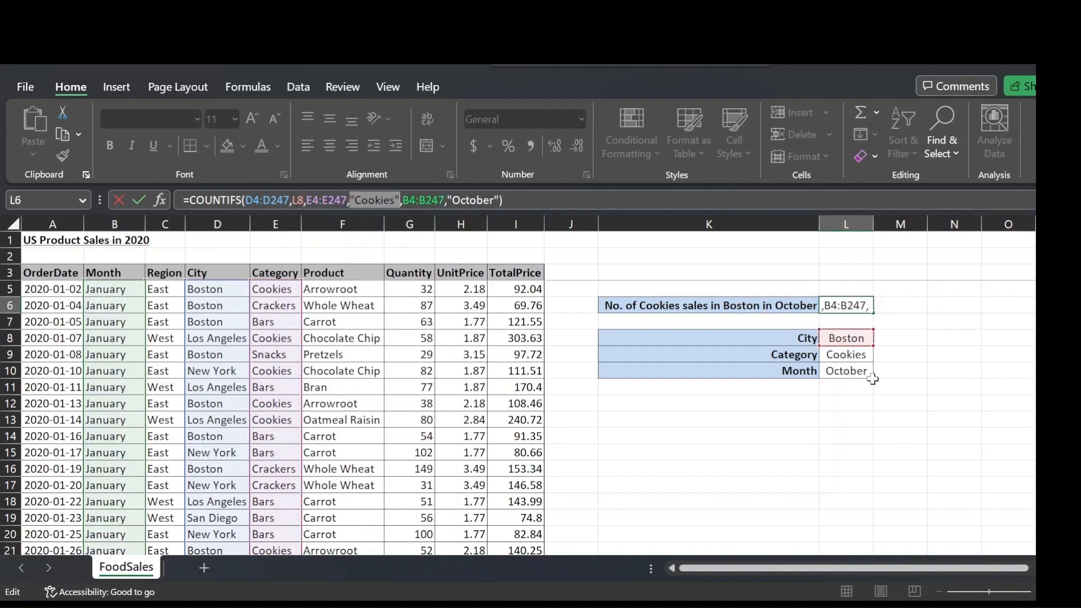
click(847, 354)
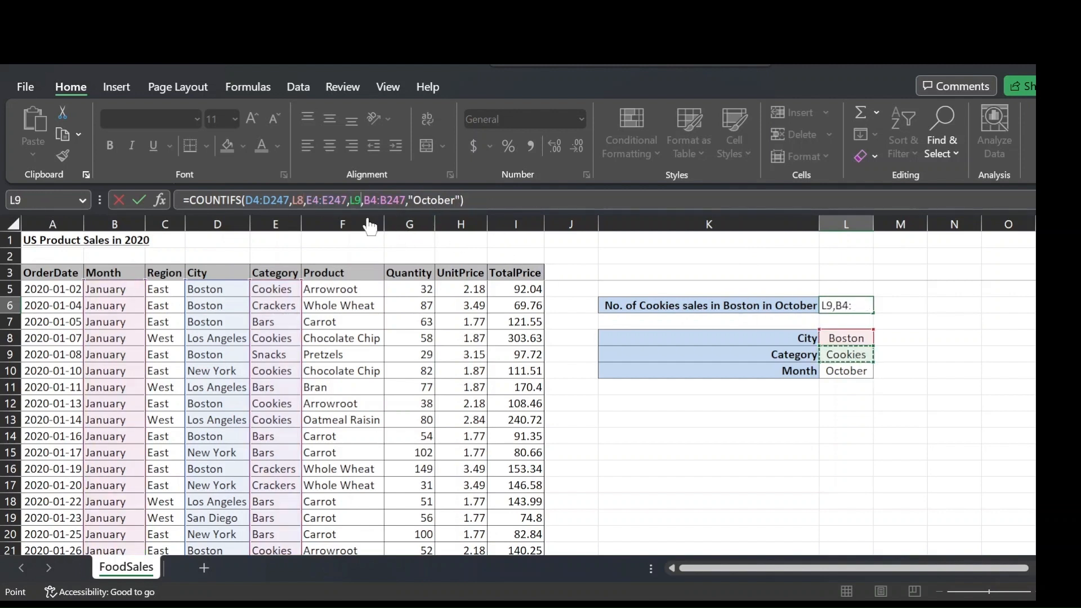
double_click(436, 200)
click(851, 372)
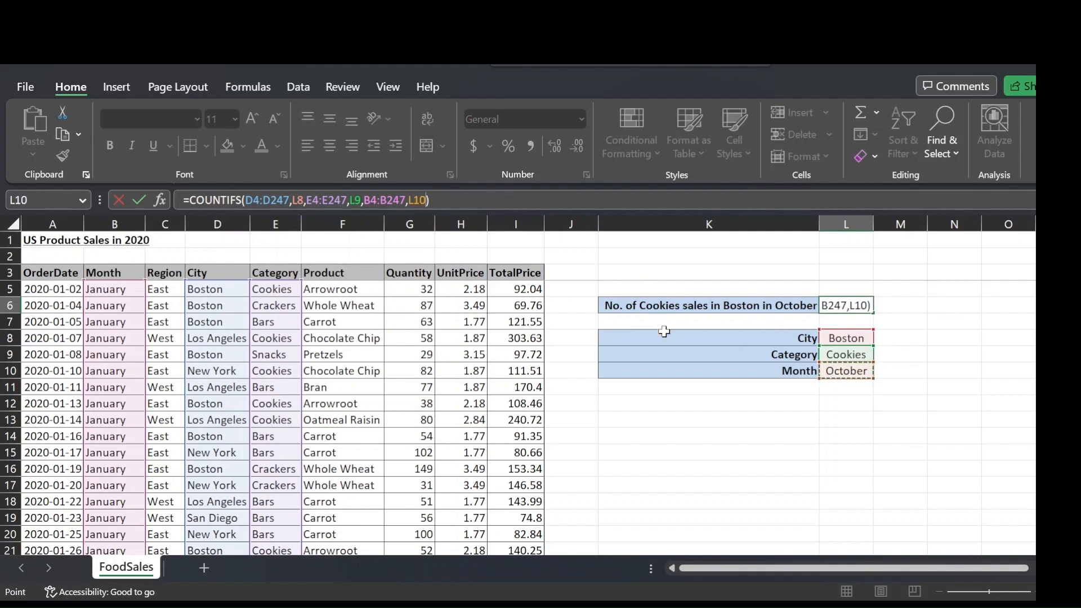
key(Return)
key(Right)
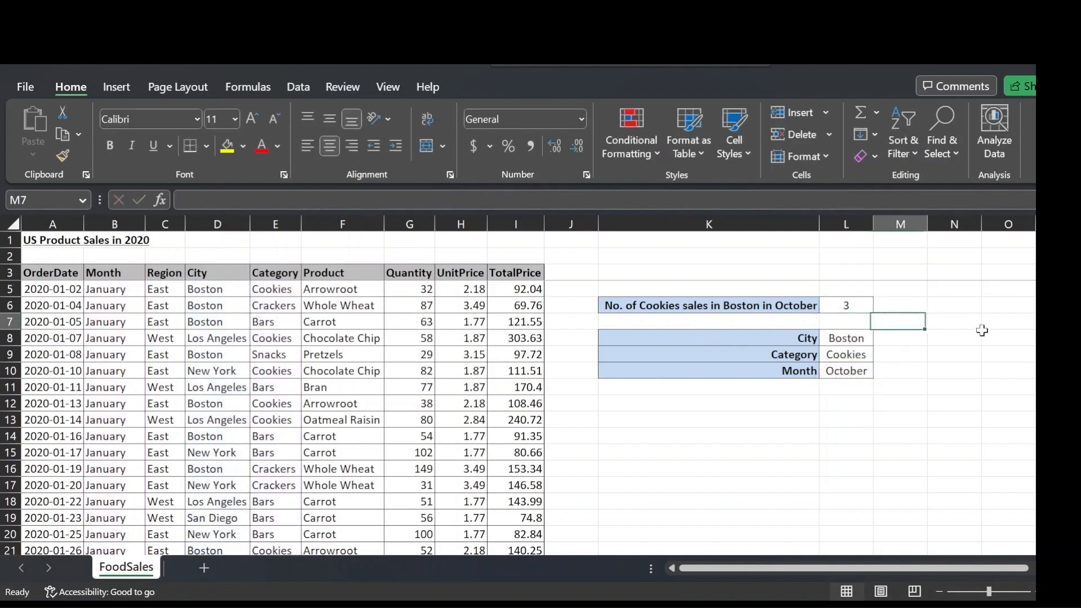
key(Right)
key(Up)
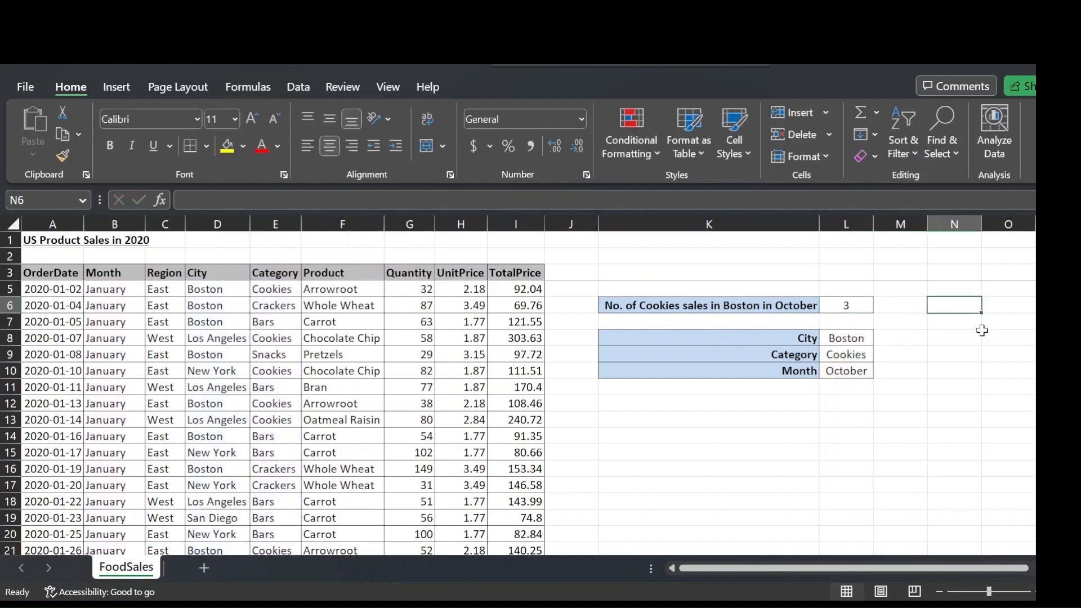
key(Left)
key(Left)
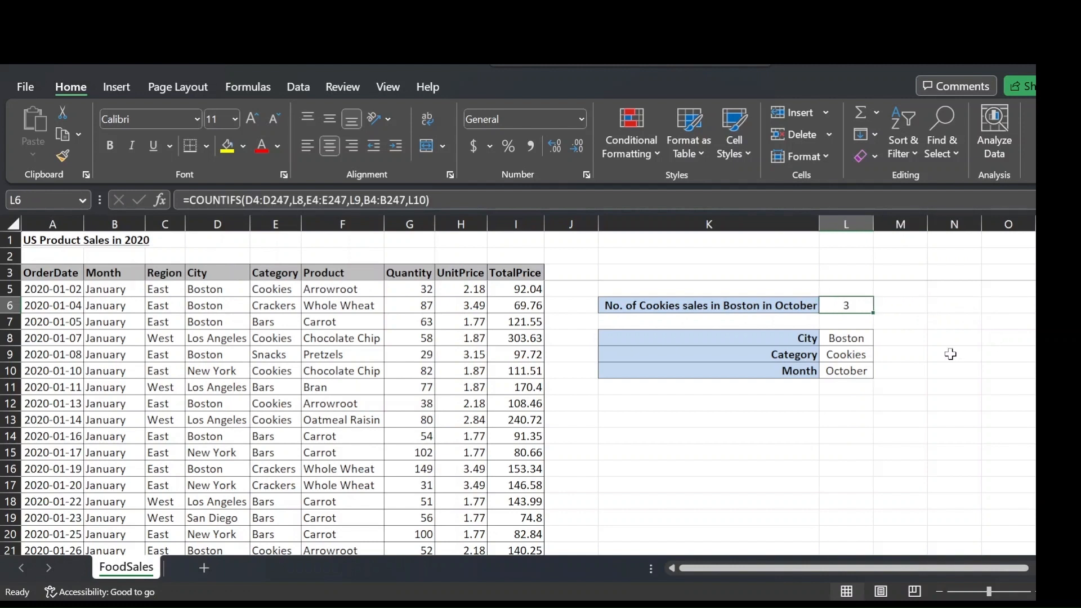
Change the Category criterion in L9 to Bars
key(Right)
key(Right)
key(Down)
key(Down)
key(Down)
key(Left)
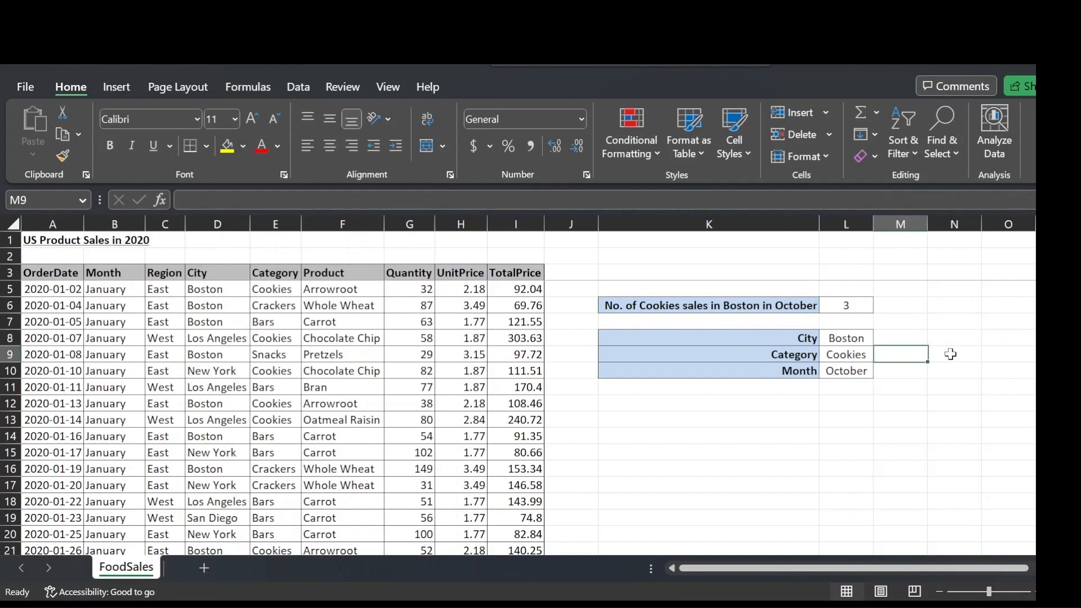
key(Left)
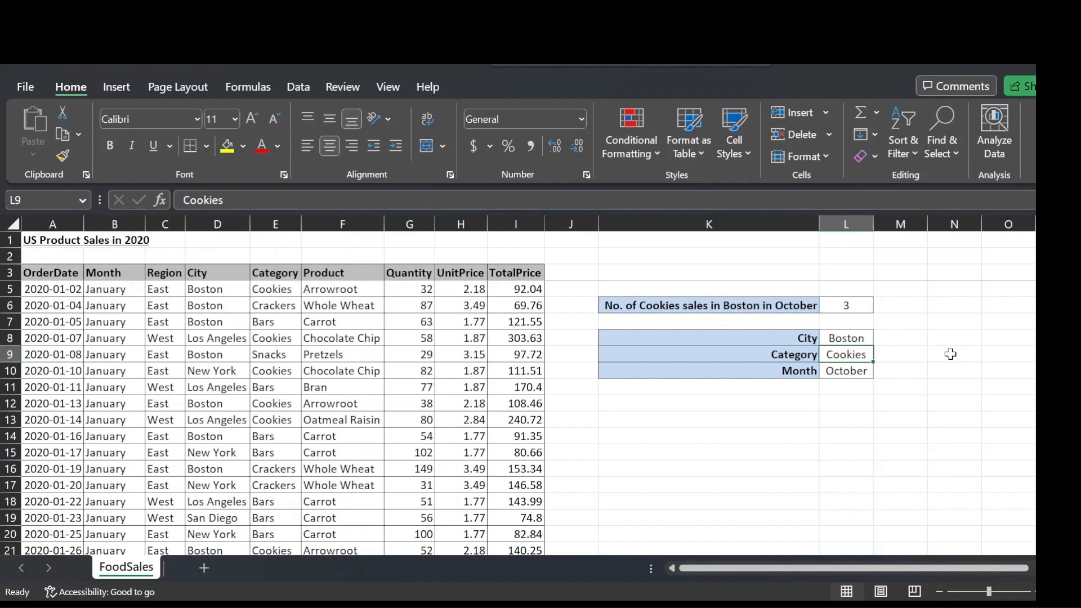
key(F2)
key(BackSpace)
key(BackSpace)
key(BackSpace)
key(BackSpace)
key(BackSpace)
key(BackSpace)
key(BackSpace)
text(Bars)
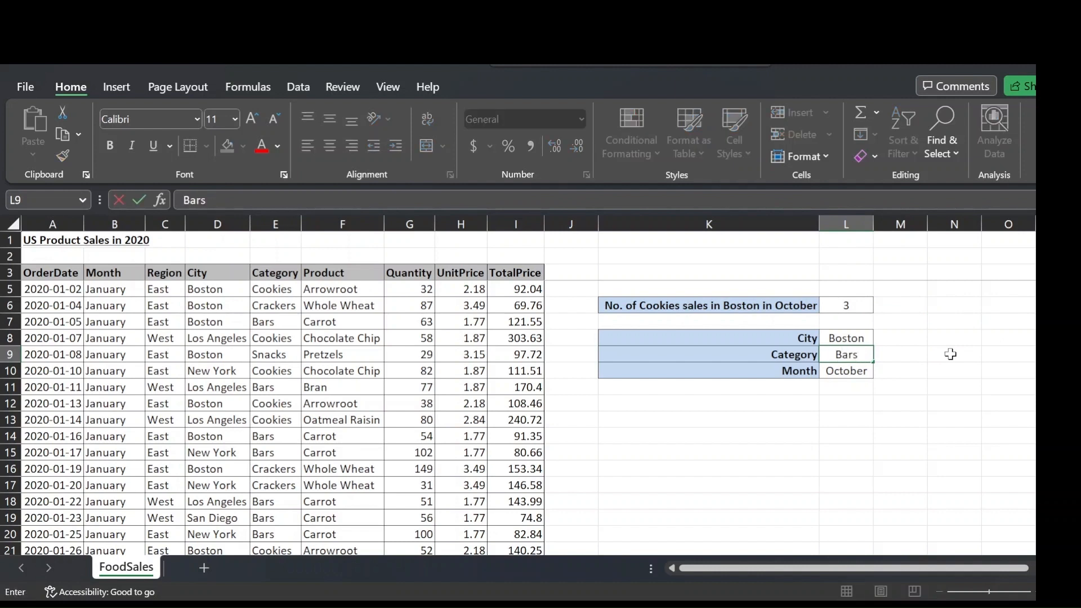
key(Return)
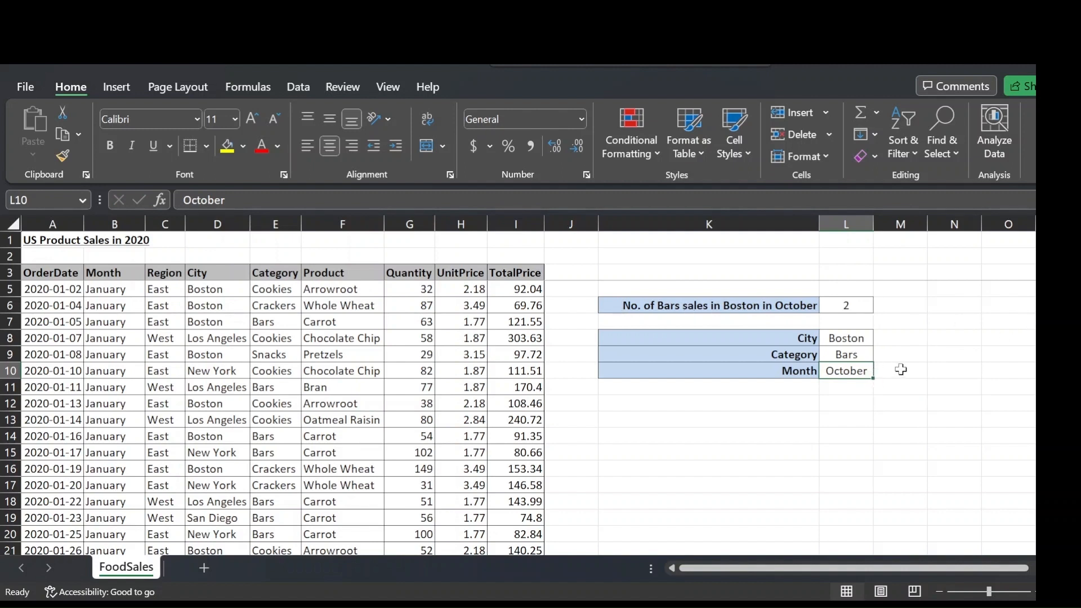
Set the Month criterion in L10 to January and the City criterion in L8 to San Diego
text(January)
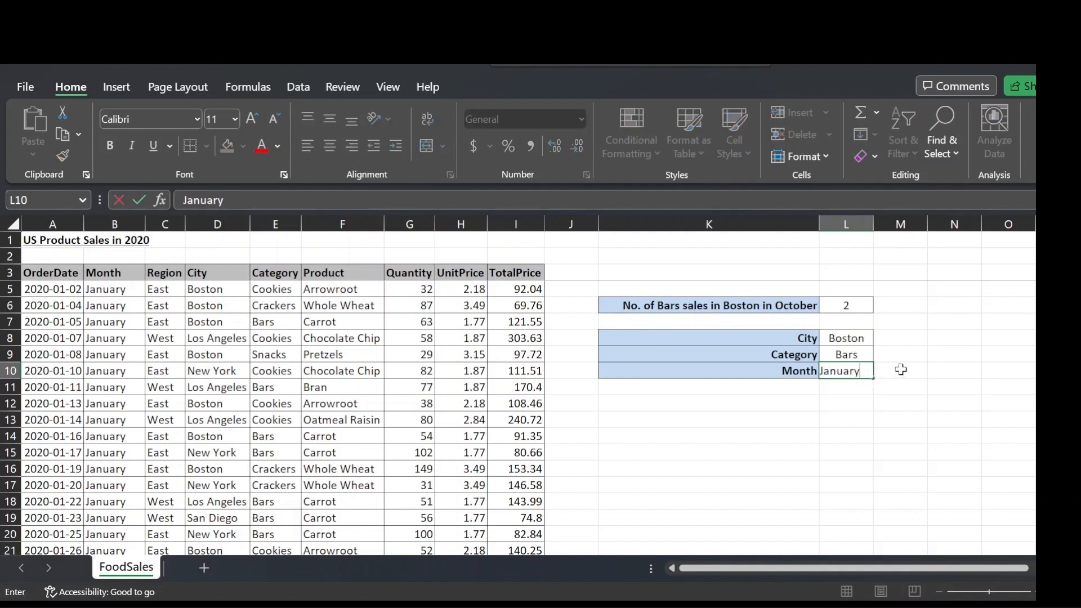
key(Return)
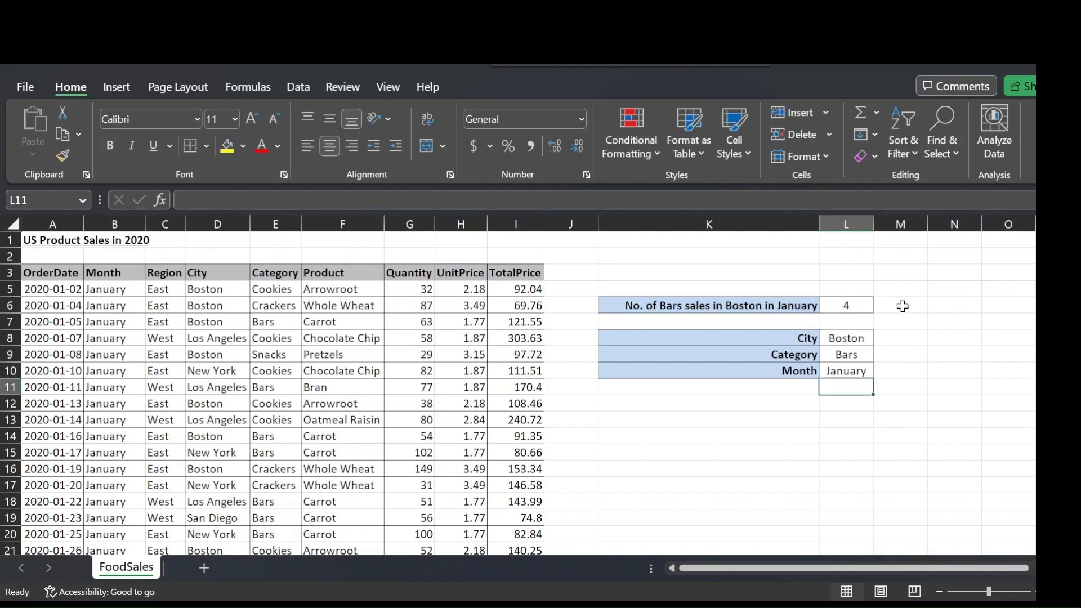
click(870, 339)
text(San)
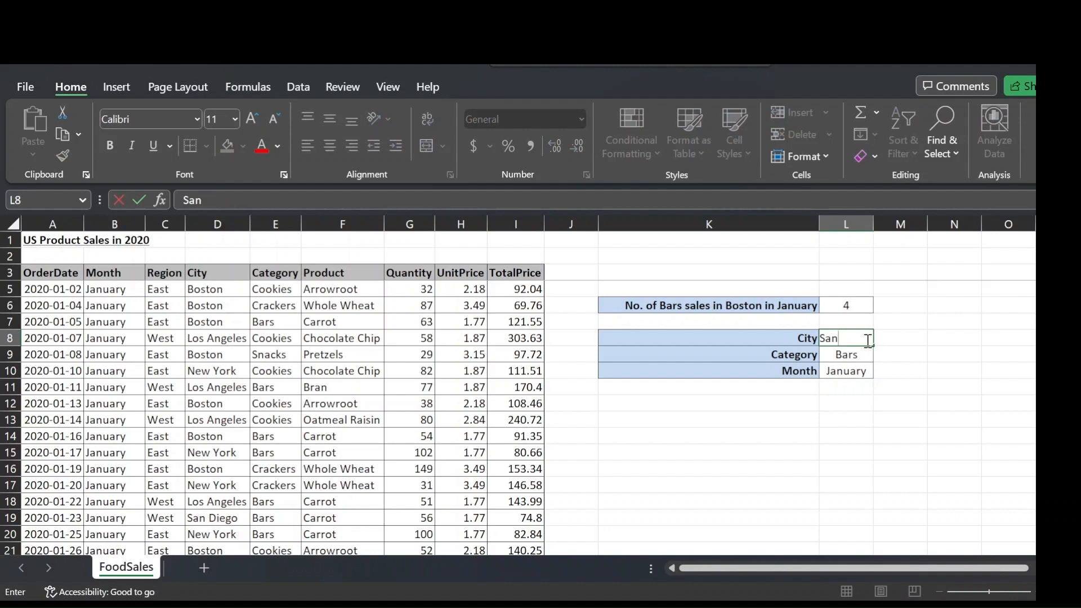
text( Diego)
key(Return)
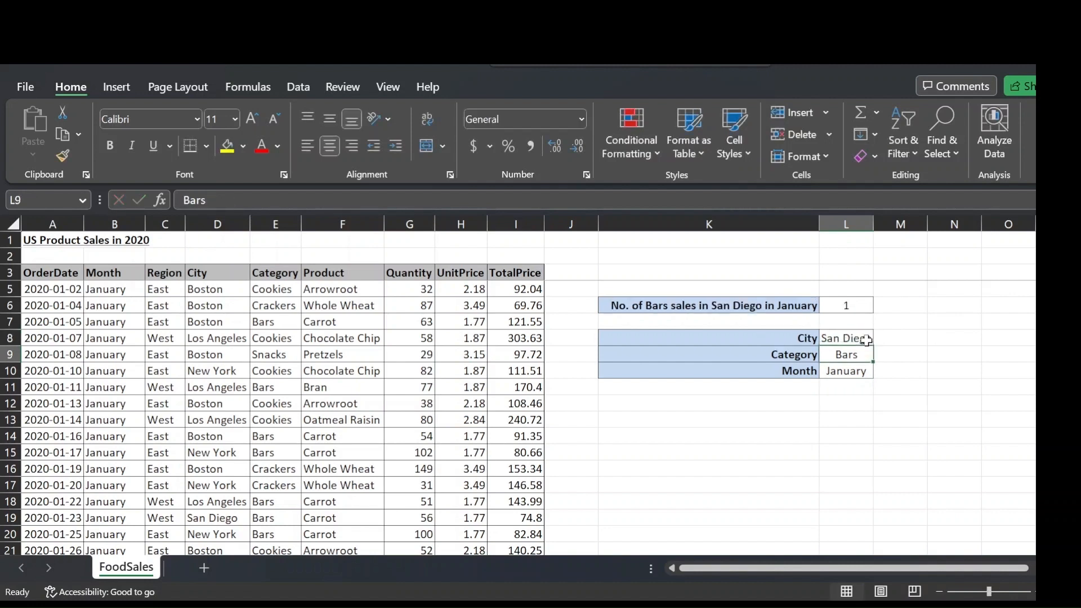
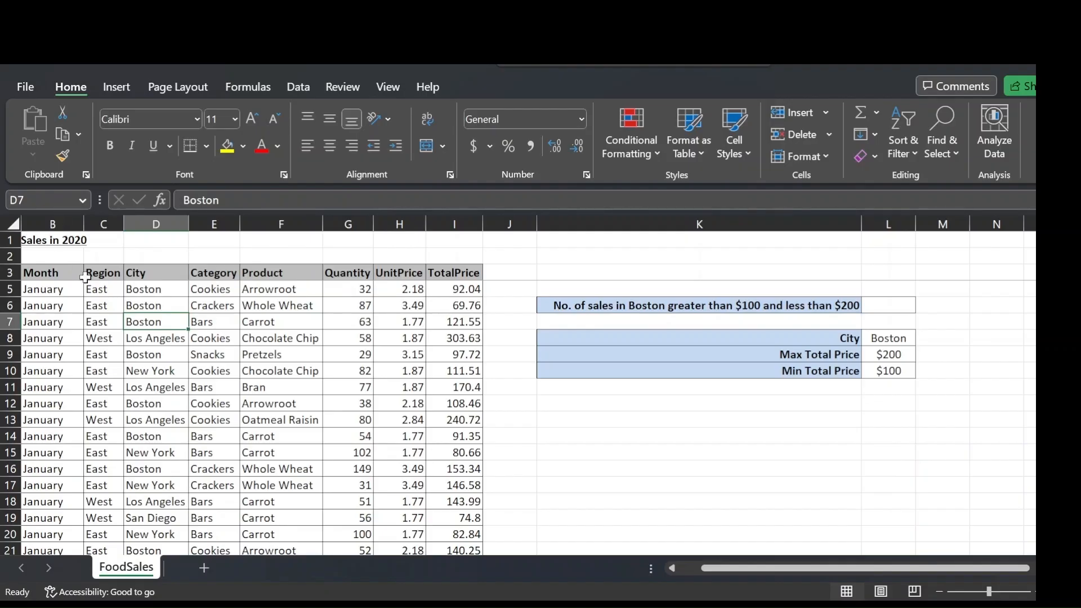
Examine the US product sales table in columns A to I, from OrderDate to TotalPrice
scroll(3, 304, left, 2)
scroll(194, 299, up, 1)
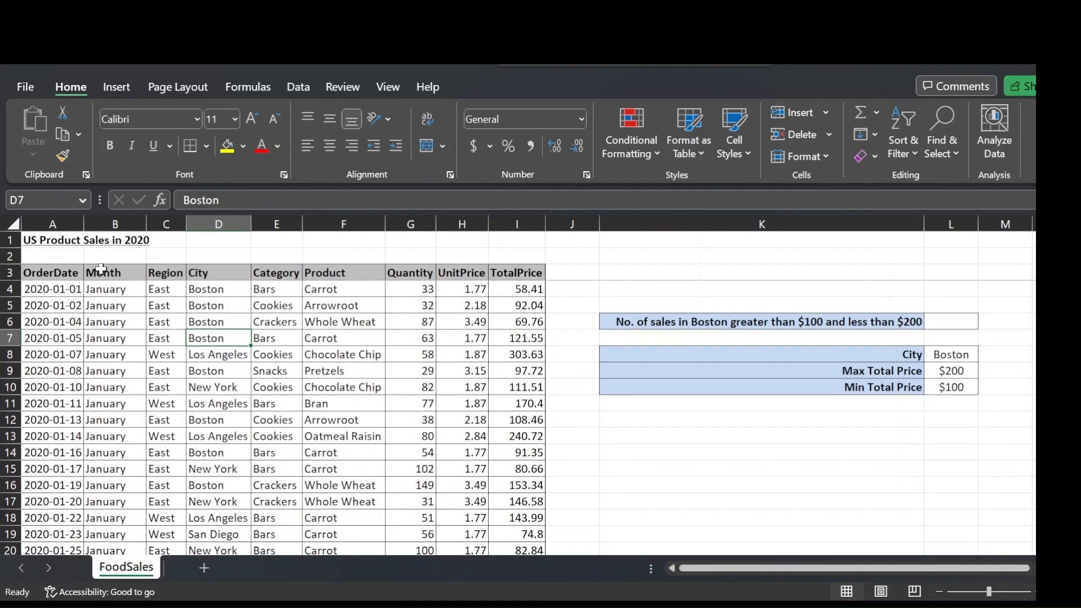
drag(62, 224, 320, 225)
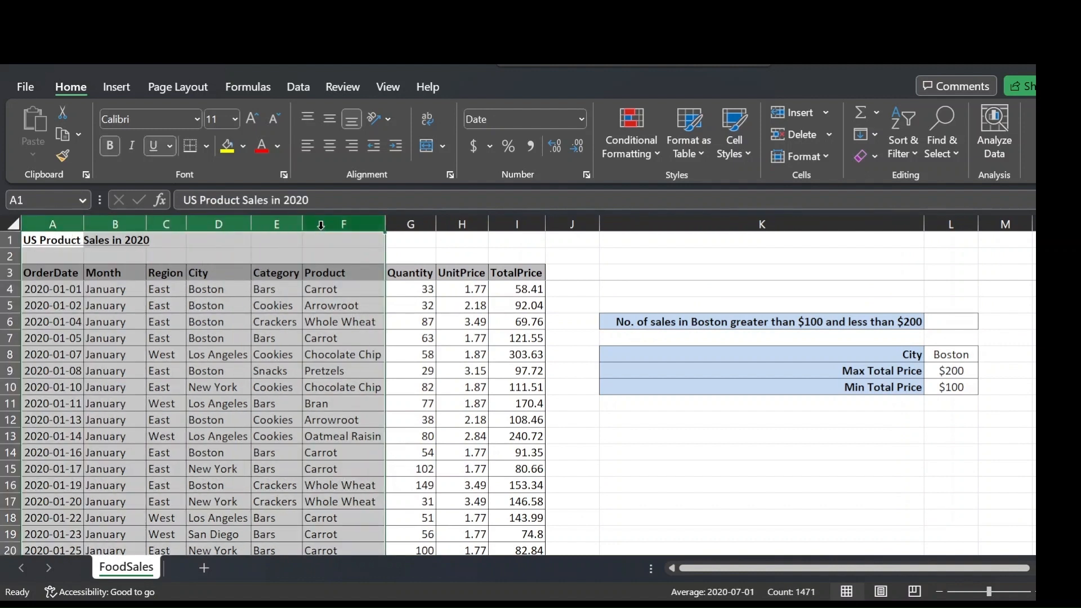
click(193, 299)
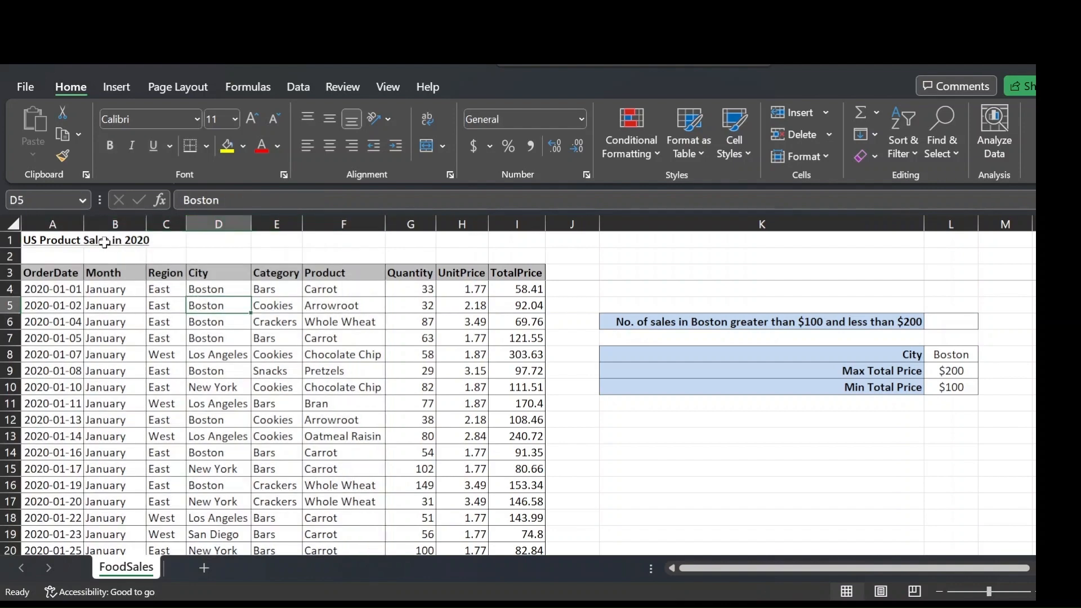
drag(51, 225, 515, 219)
scroll(372, 370, down, 3)
scroll(371, 369, down, 8)
scroll(371, 365, up, 12)
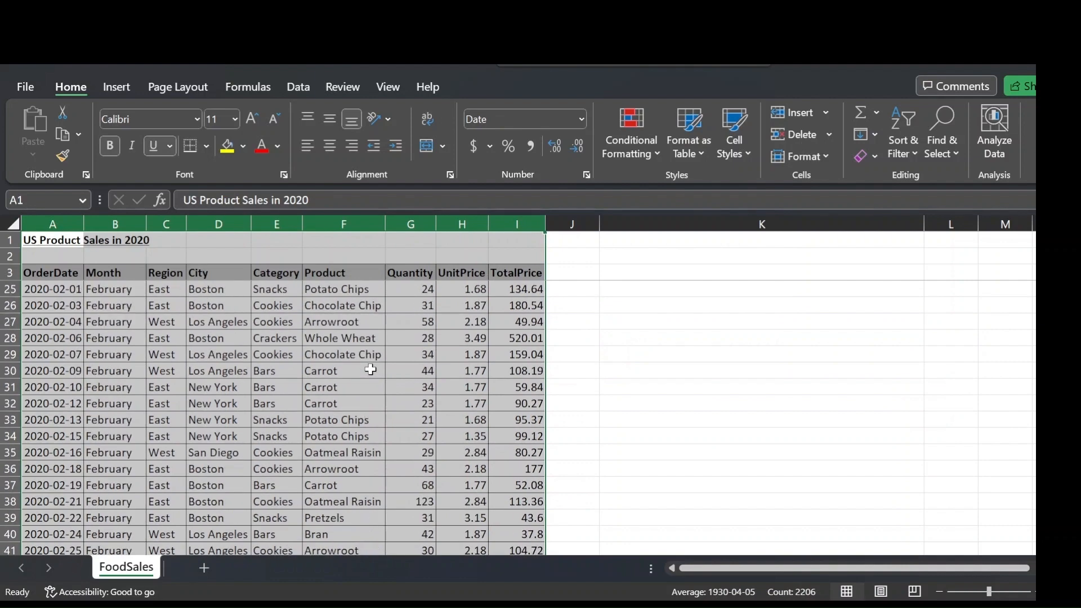
click(753, 333)
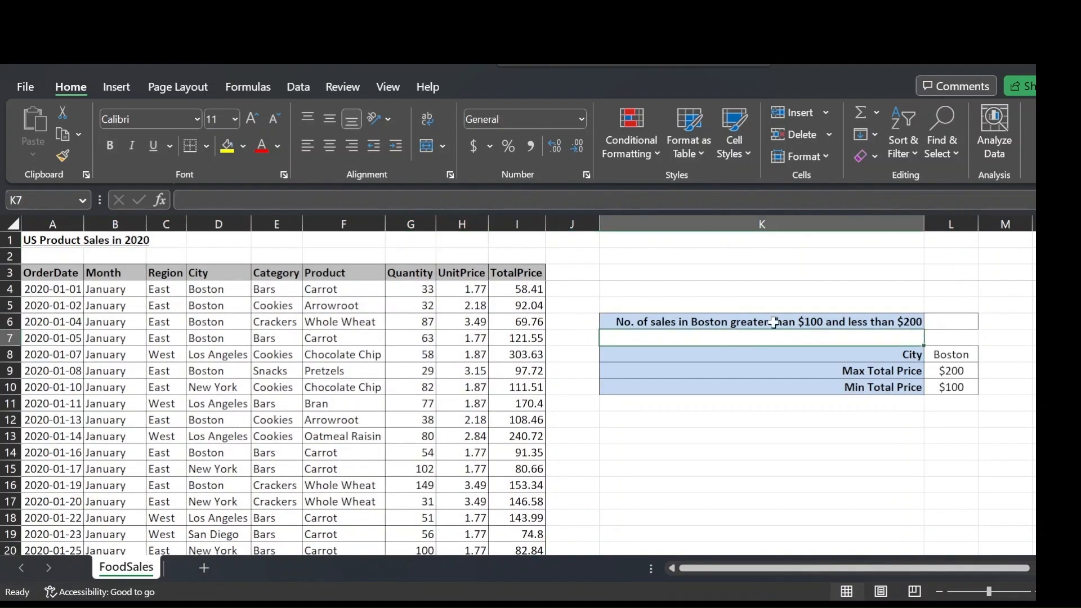
Start a COUNTIFS formula in L6 with the City range D4:D247 and the criterion "Boston"
click(950, 318)
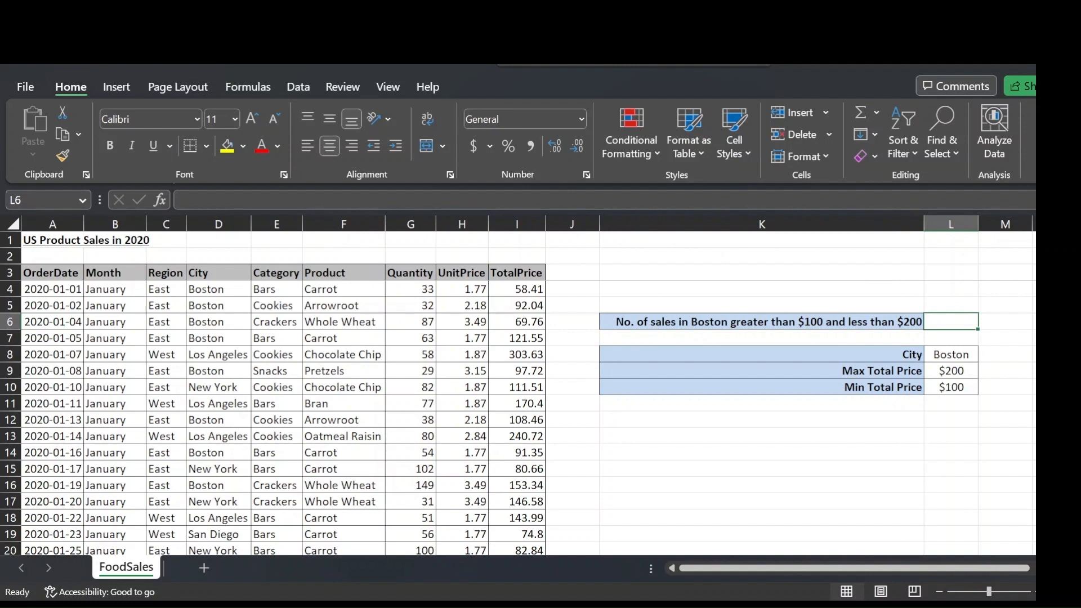
text(=cou)
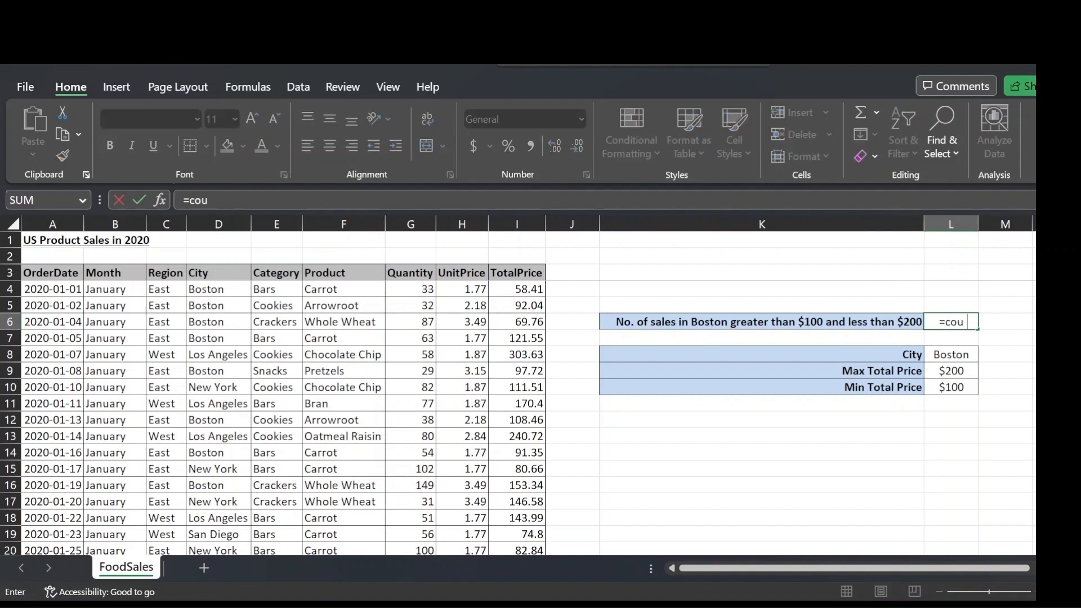
text(ntifs()
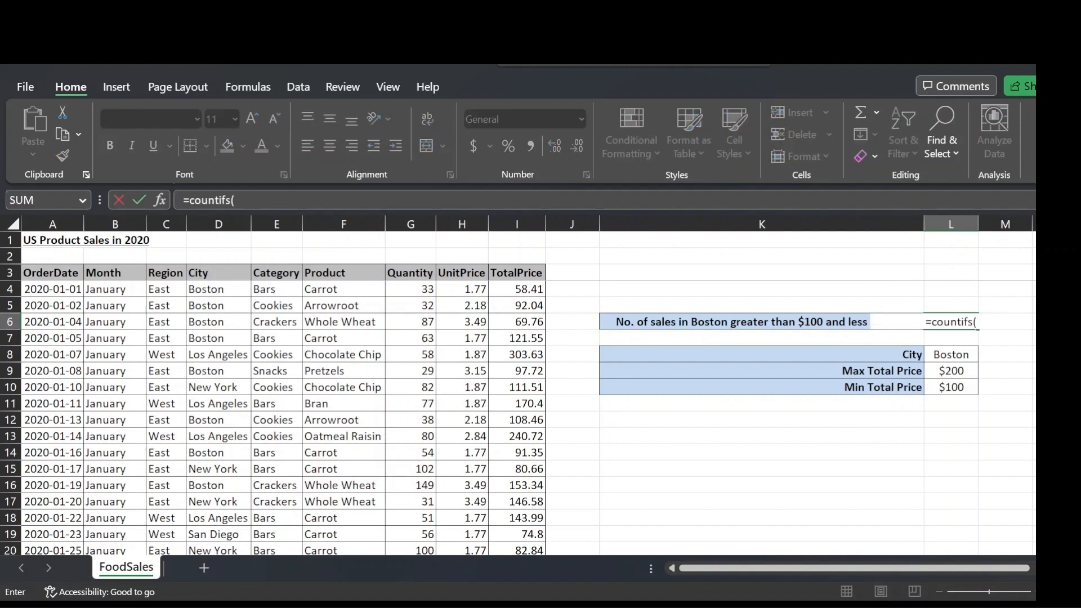
click(235, 287)
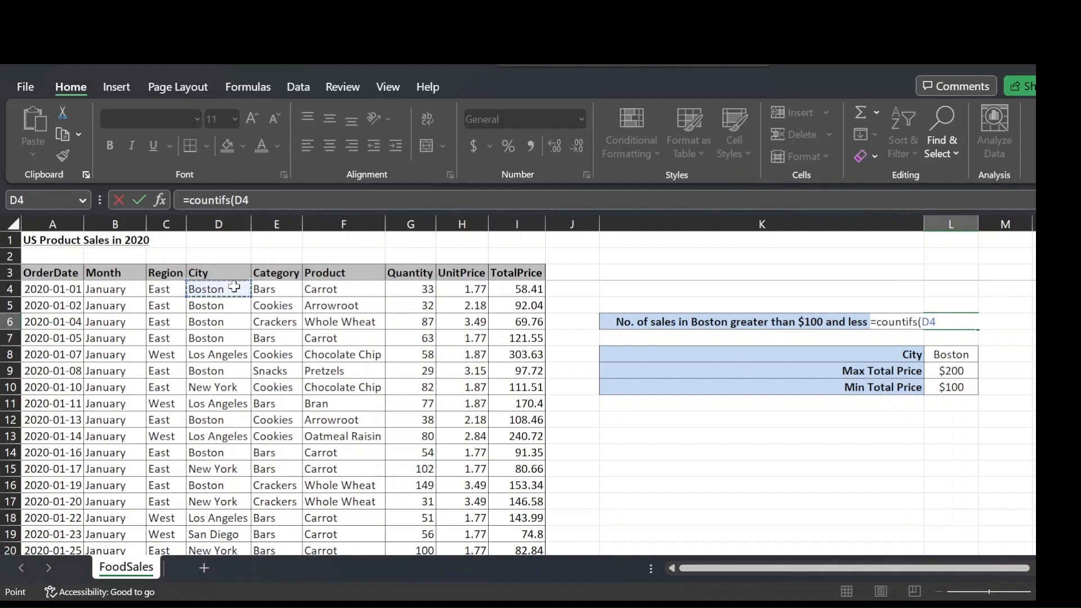
key(ctrl+shift+Down)
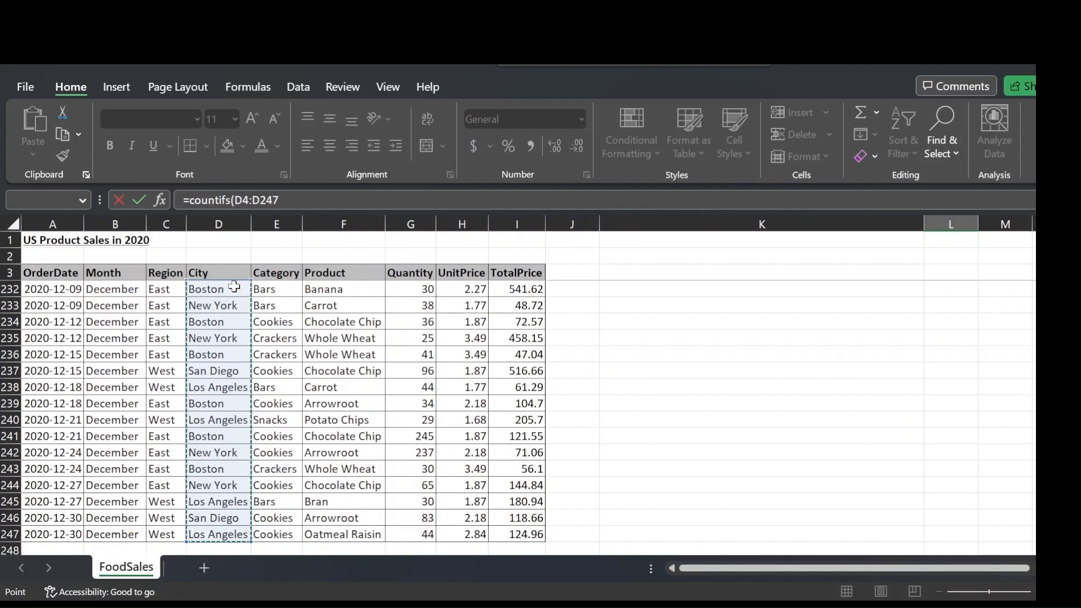
text(,"B)
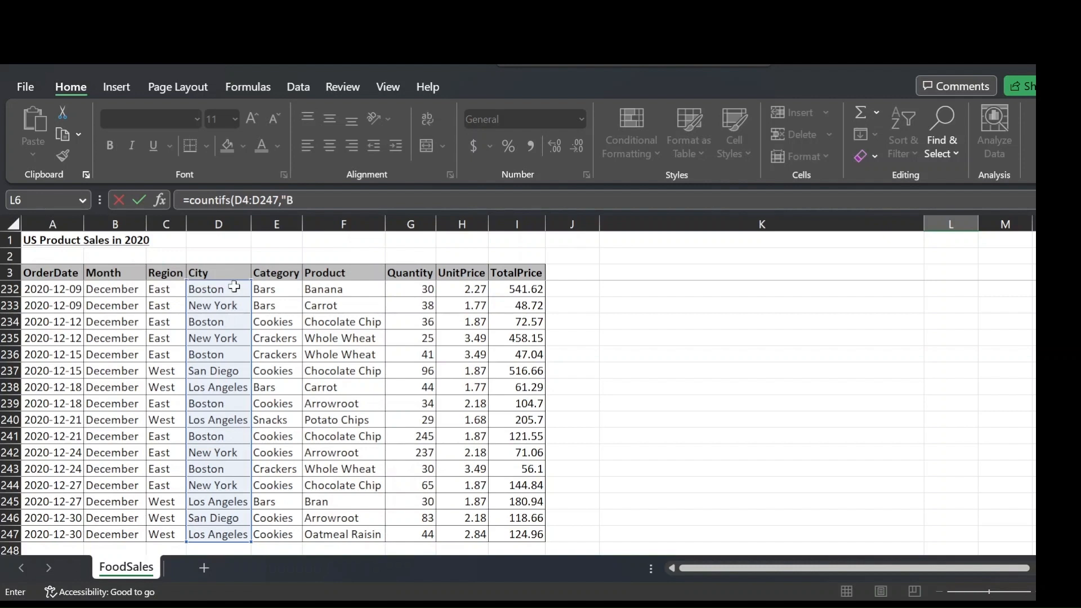
text(oston",)
Add the TotalPrice range I4:I247 with the criterion ">100" to the COUNTIFS formula
drag(1051, 524, 1052, 242)
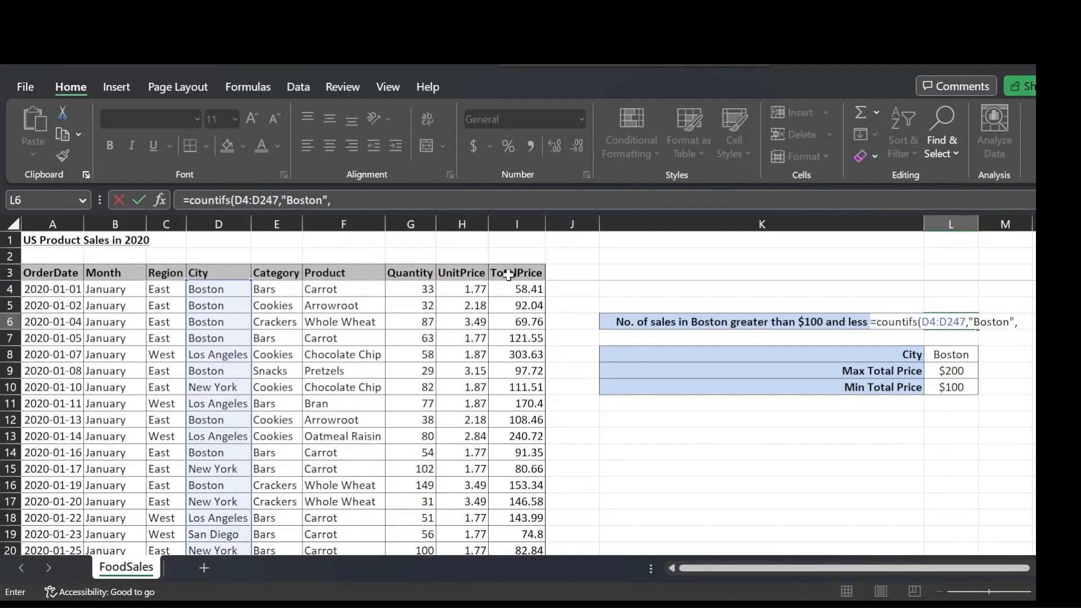
click(533, 288)
key(ctrl+shift+Down)
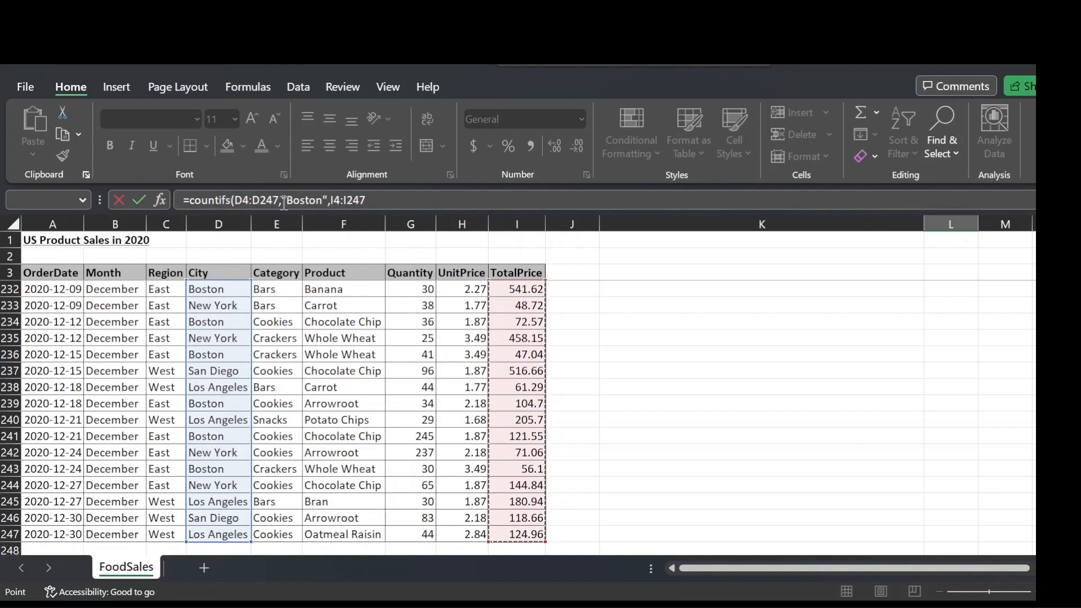
click(450, 193)
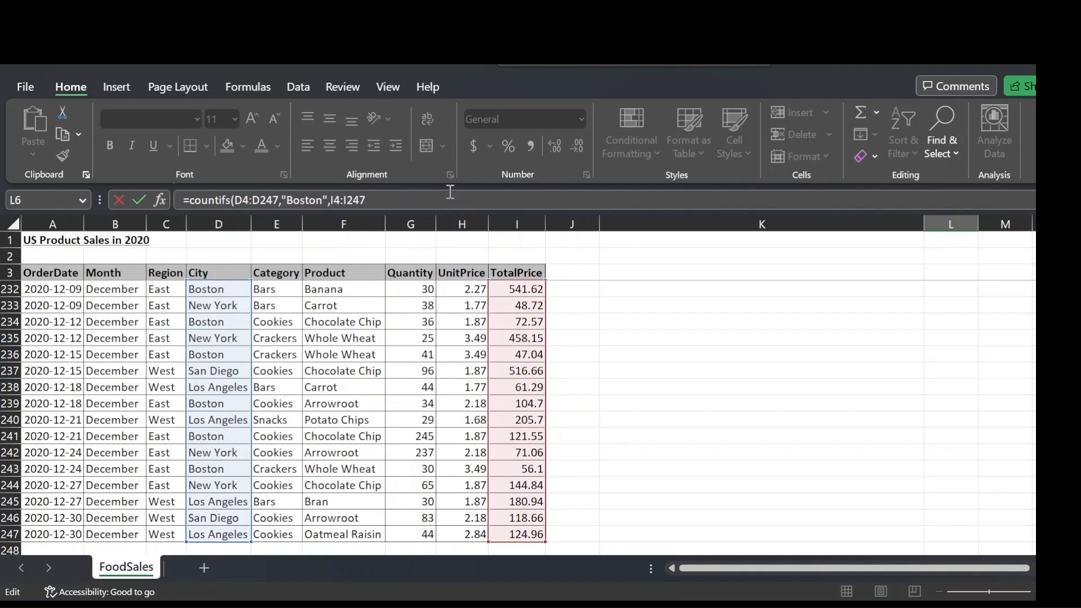
text(,">100",)
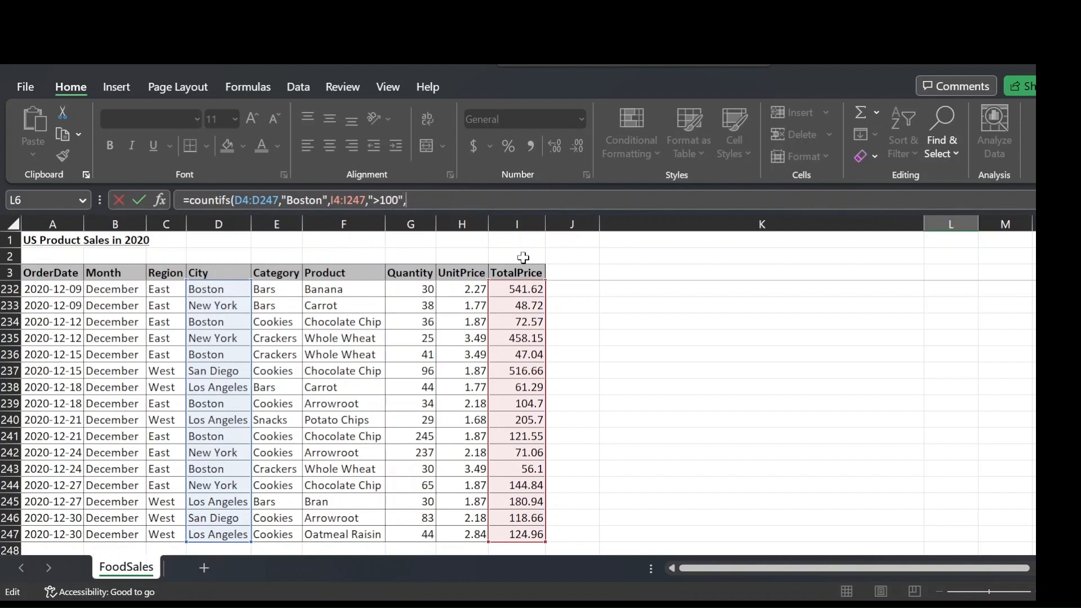
Add the TotalPrice range I4:I247 again with the criterion "<200" and enter the COUNTIFS formula in L6
drag(1051, 532, 1051, 242)
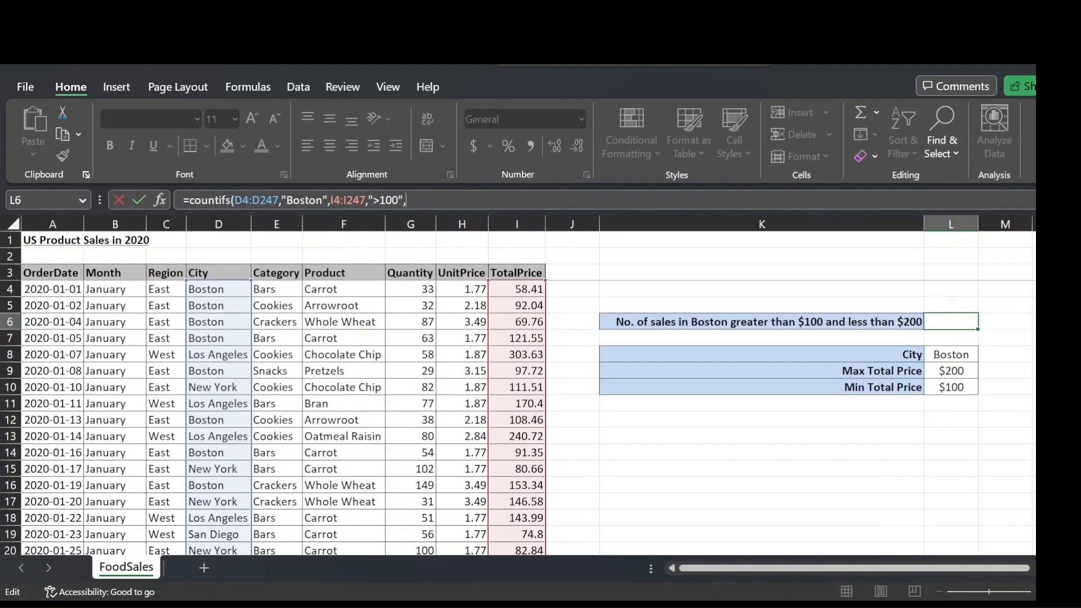
click(524, 287)
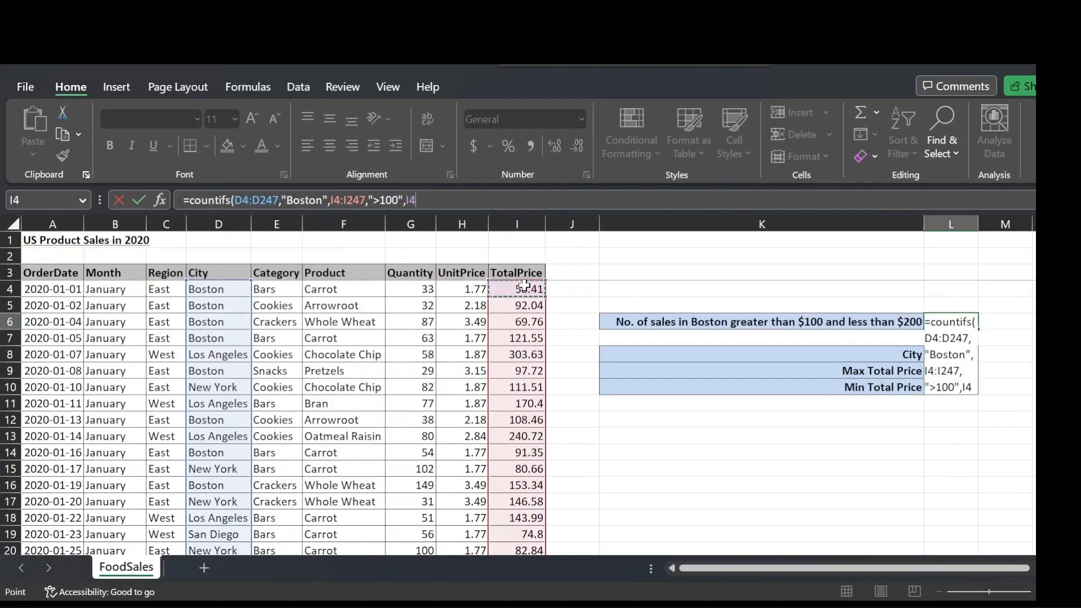
key(ctrl+shift+Down)
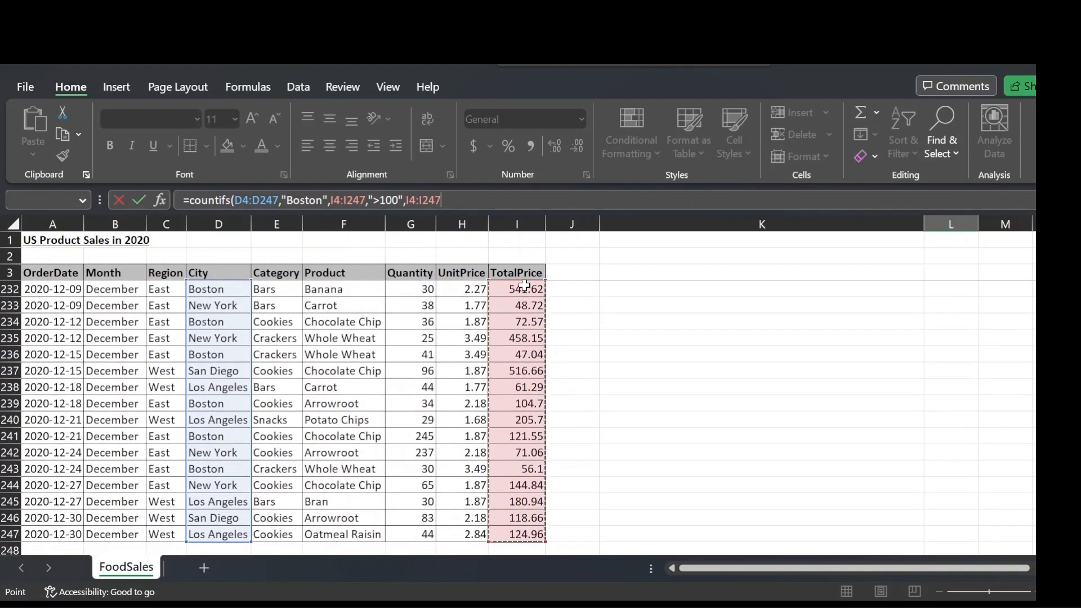
text(,)
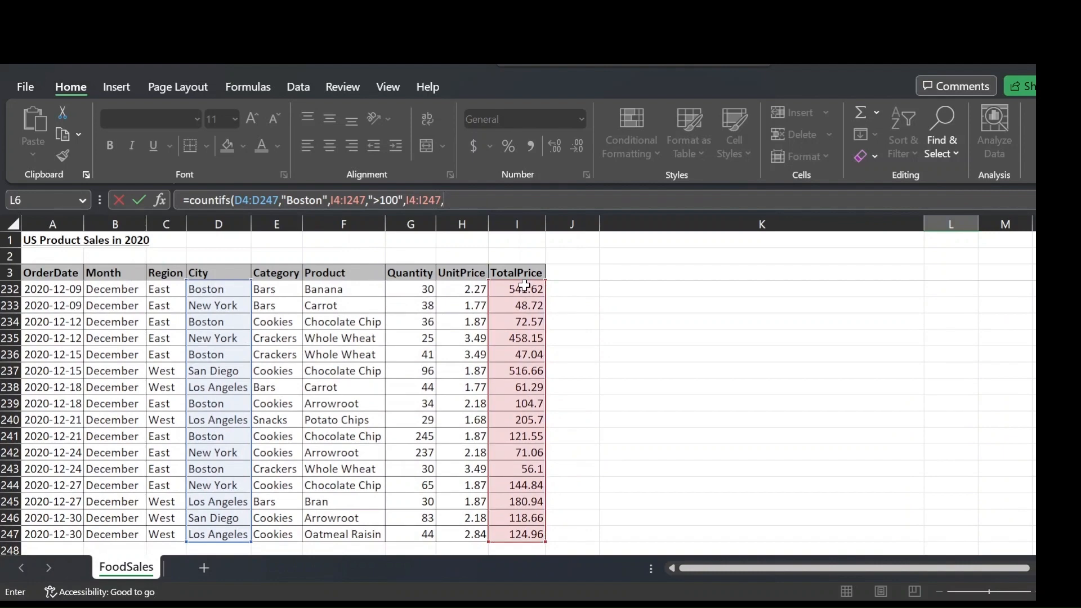
text("<200)
key(shift+Return)
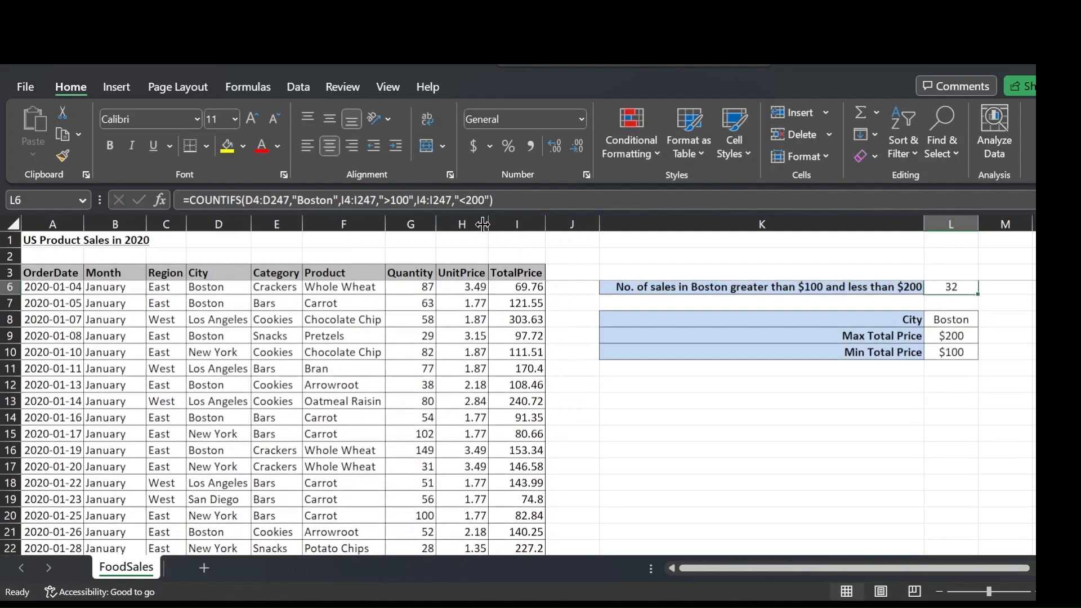
key(Down)
key(Right)
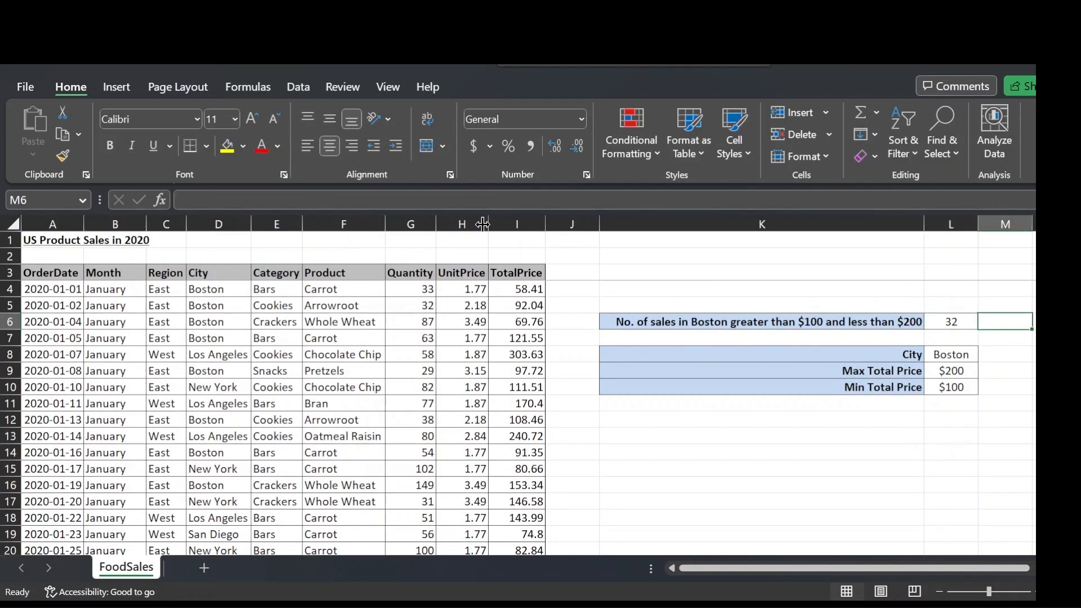
key(Left)
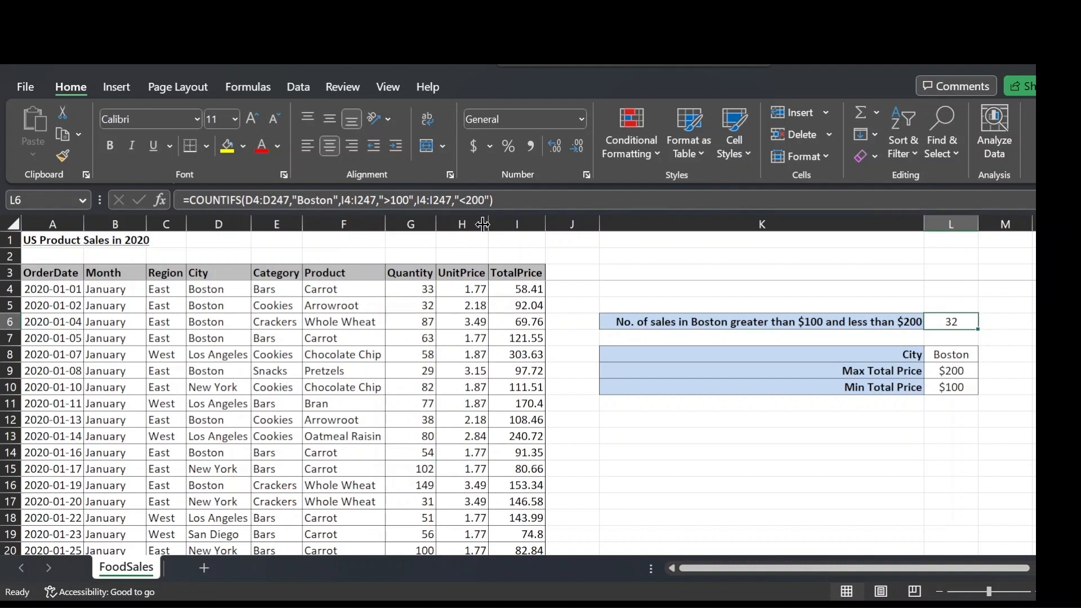
In L6's formula, replace the "Boston" criterion with a reference to L8 and the ">100" criterion with ">"&L10
double_click(324, 199)
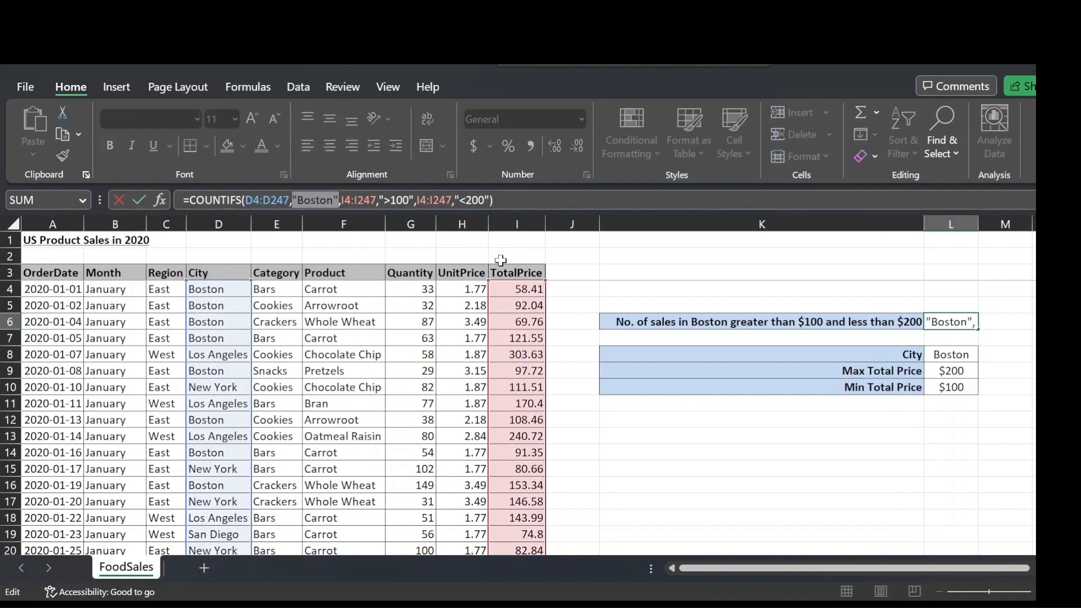
click(935, 357)
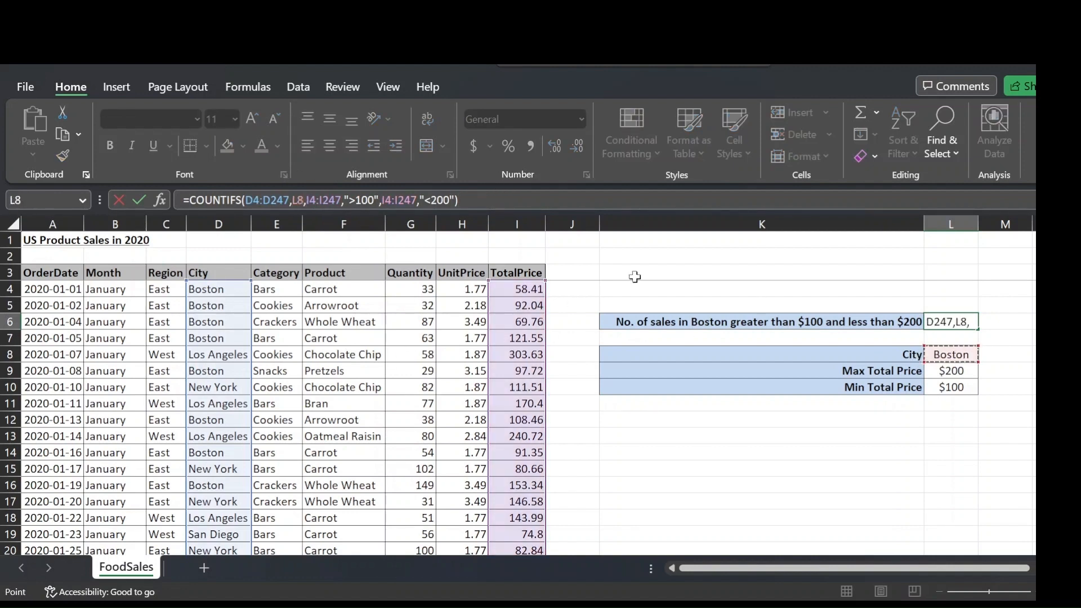
double_click(367, 199)
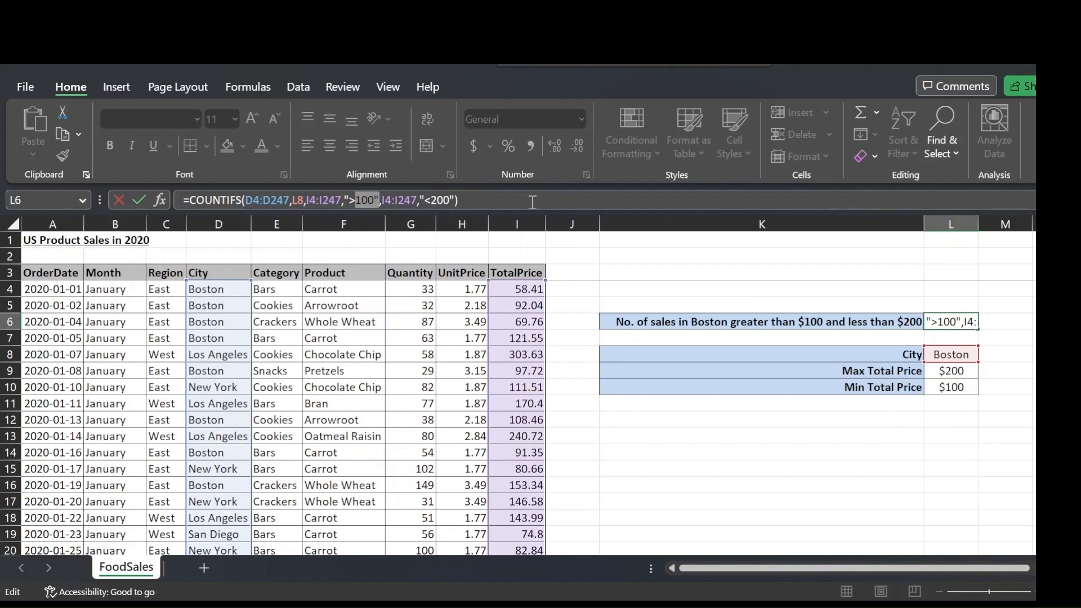
key(BackSpace)
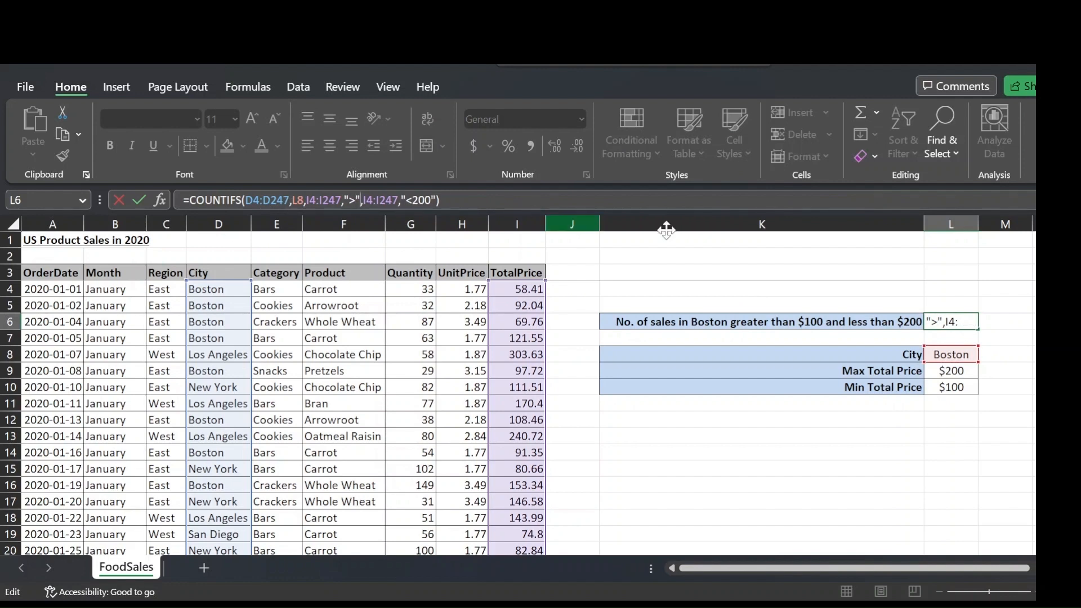
text(&)
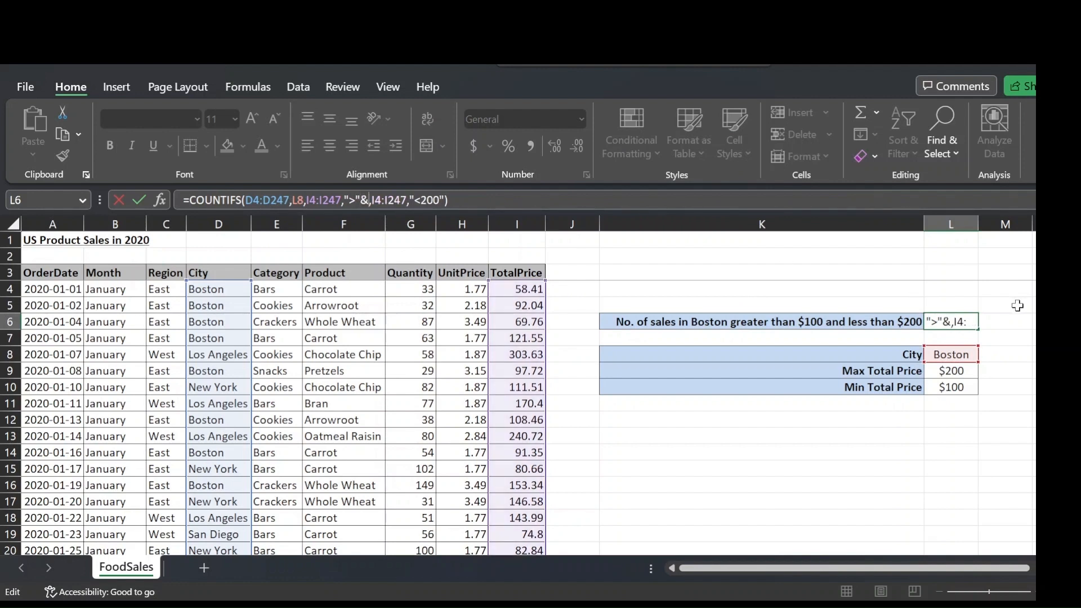
click(951, 388)
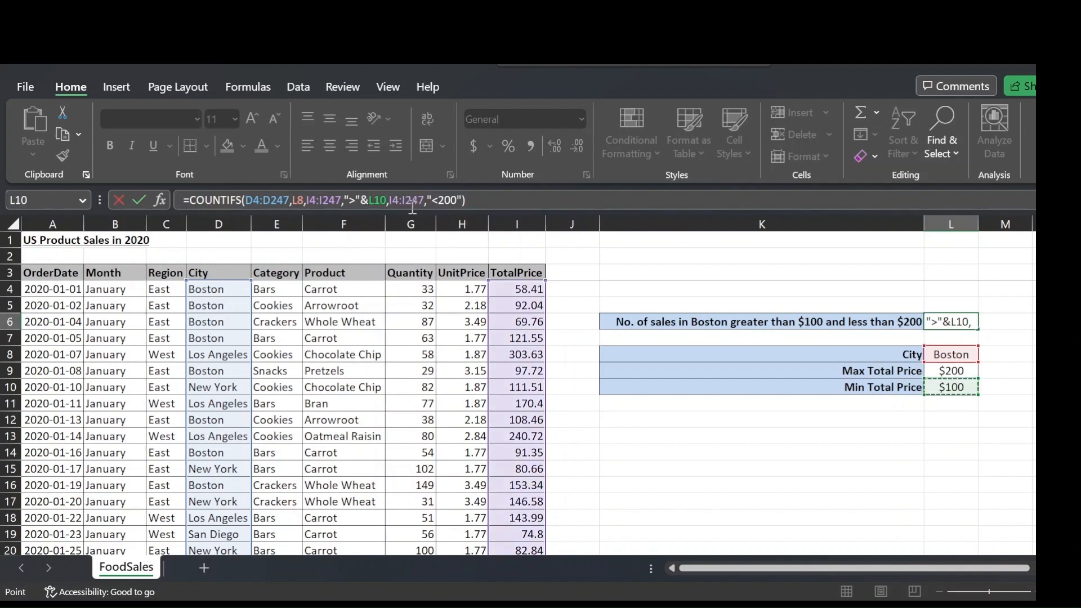
Replace the "<200" criterion in L6's formula with "<"&L9 and enter the formula
double_click(447, 199)
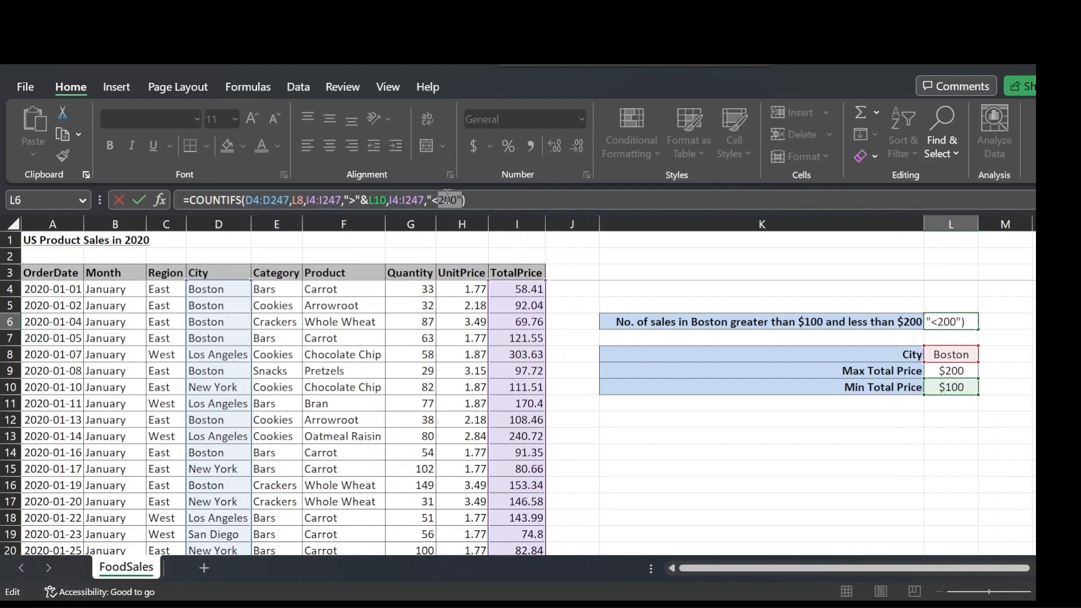
key(BackSpace)
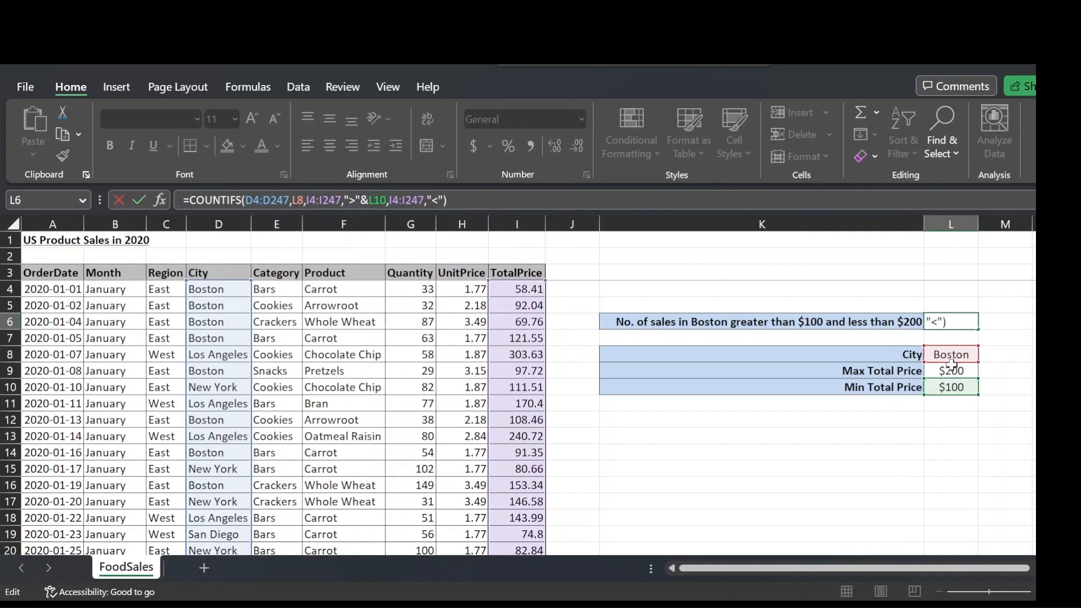
text(&)
click(947, 371)
key(Return)
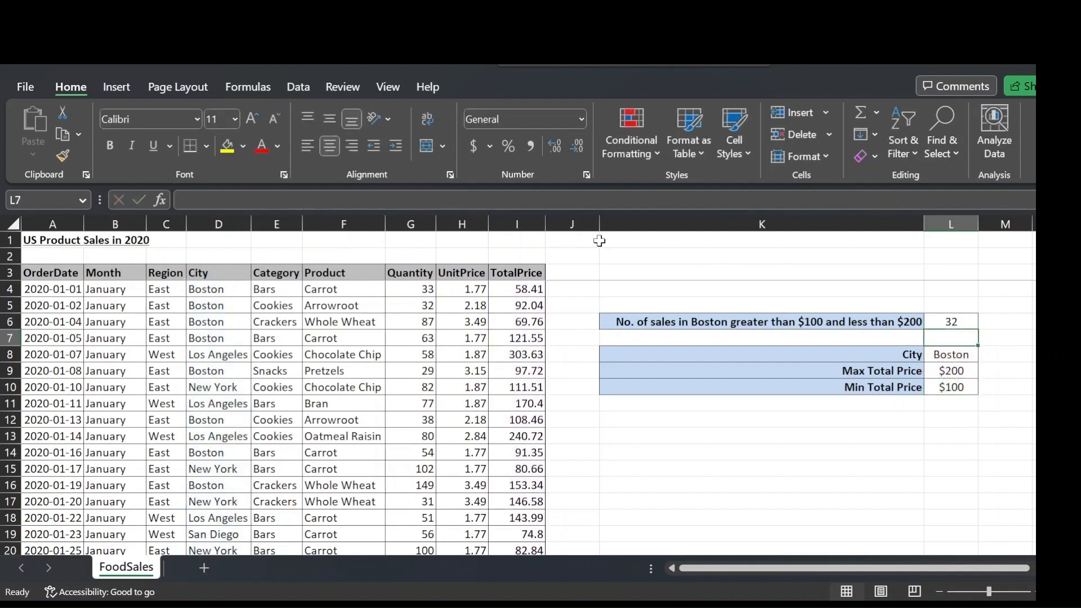
key(Up)
key(Right)
key(Left)
key(Right)
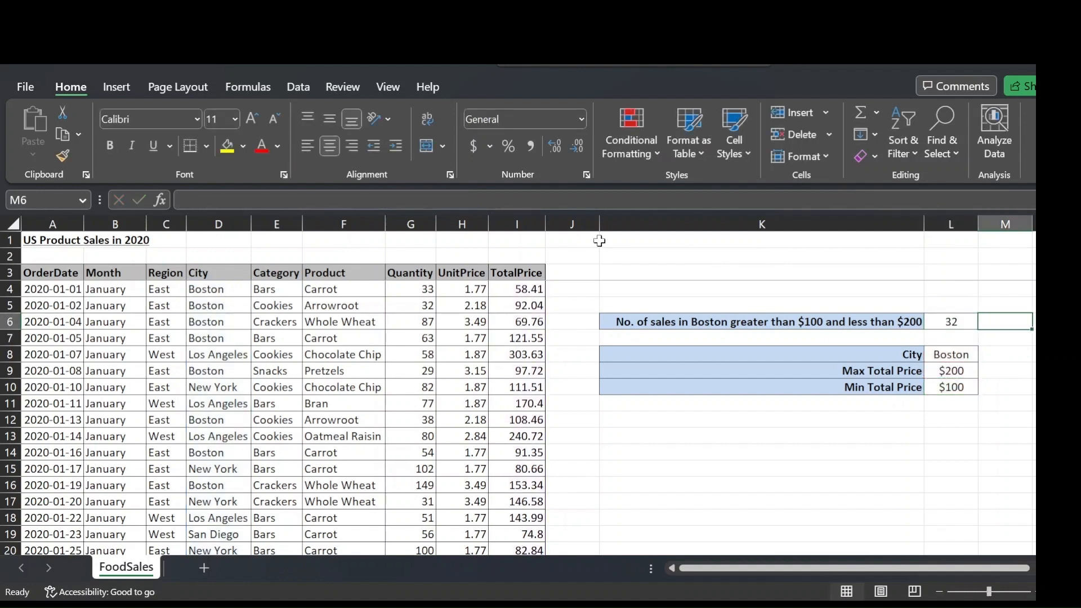
key(Right)
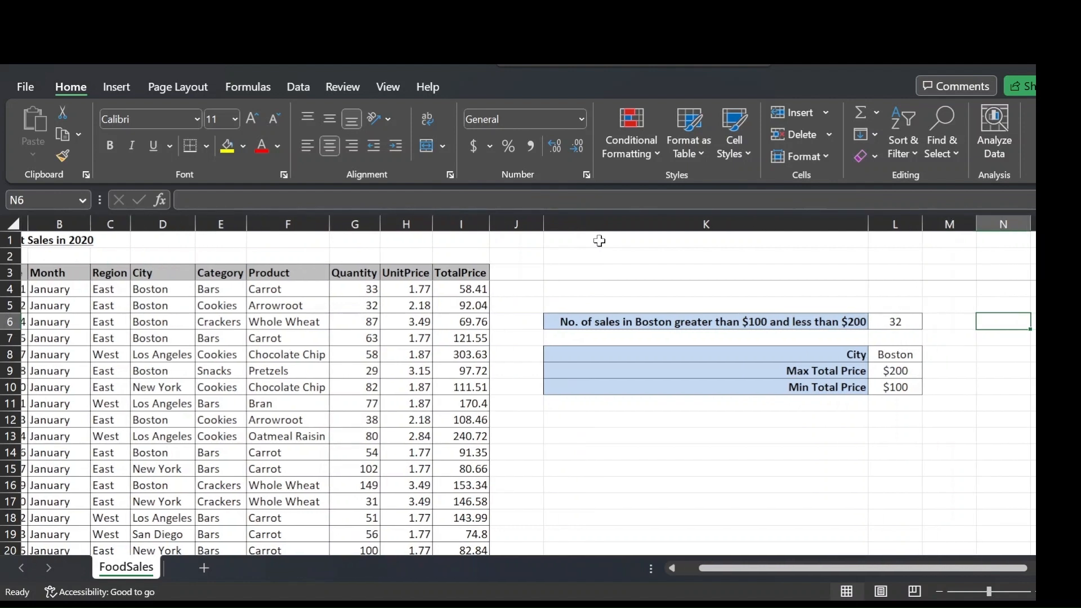
key(Left)
key(Left)
key(Left)
key(Left)
key(Left)
key(Left)
key(Left)
key(Left)
key(Left)
key(Left)
key(Left)
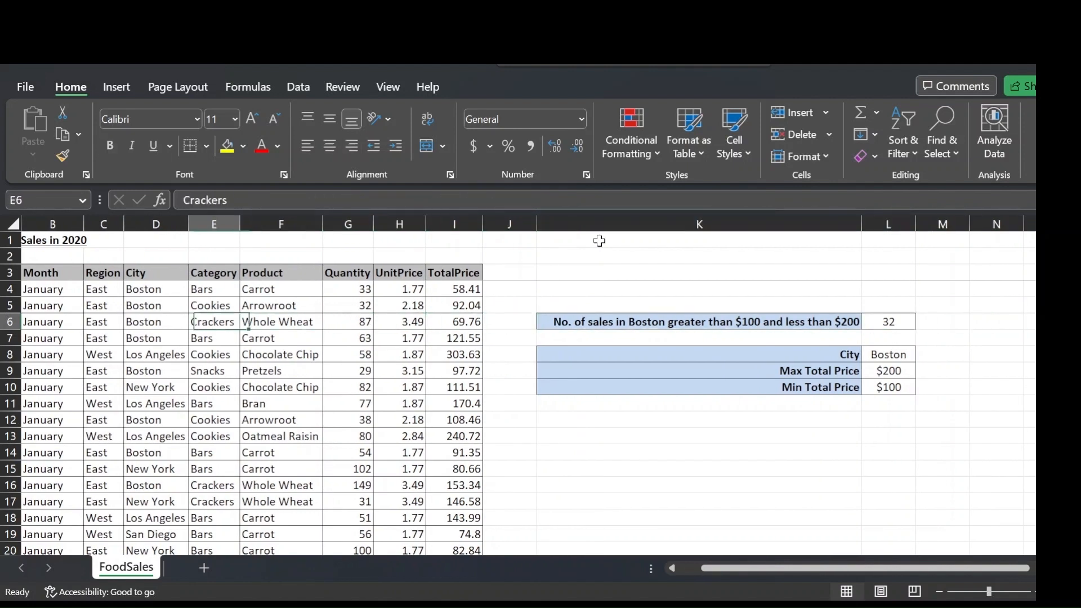
key(Right)
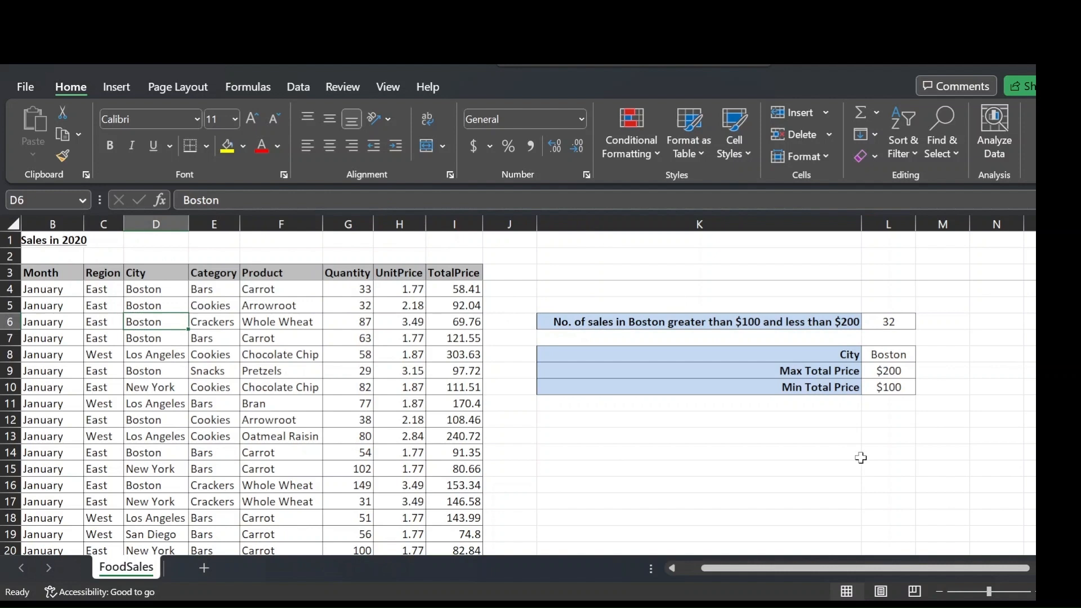
Change the City criterion in L8 to New York
click(878, 358)
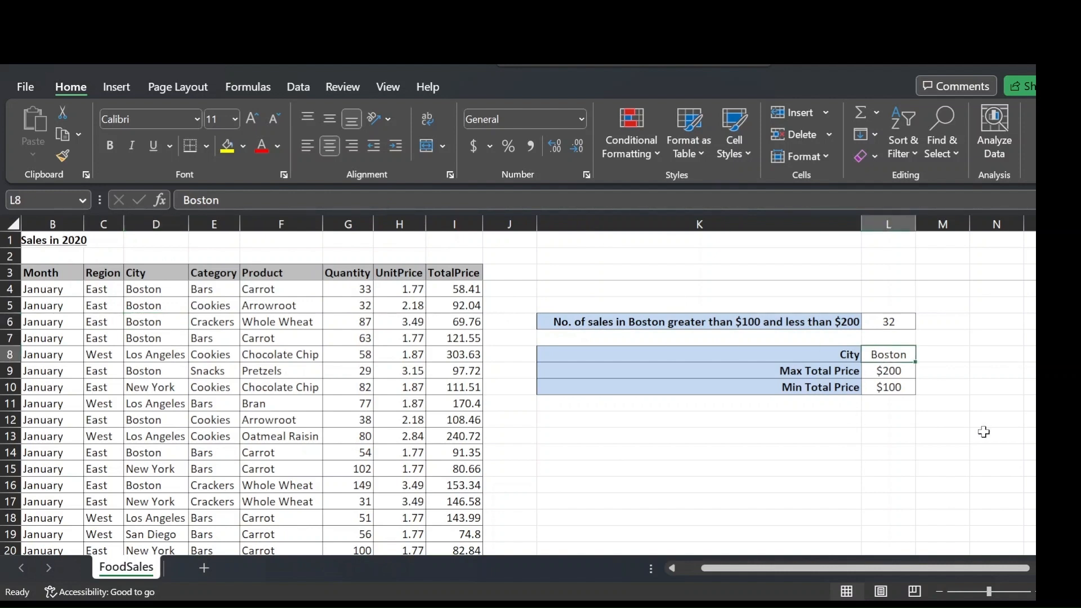
click(898, 322)
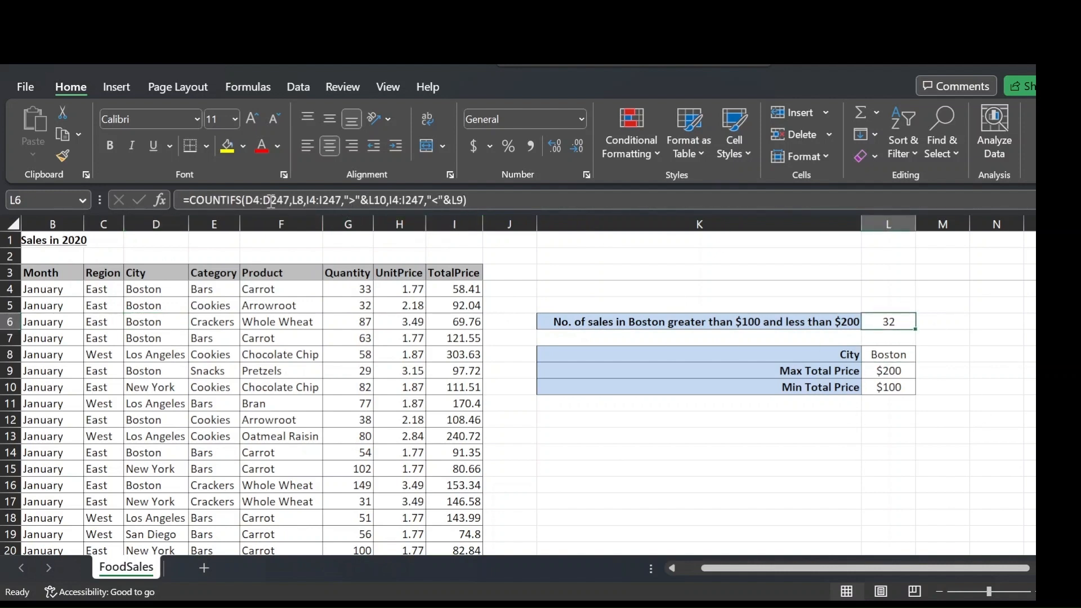
click(293, 200)
key(Escape)
click(901, 353)
text(New Y)
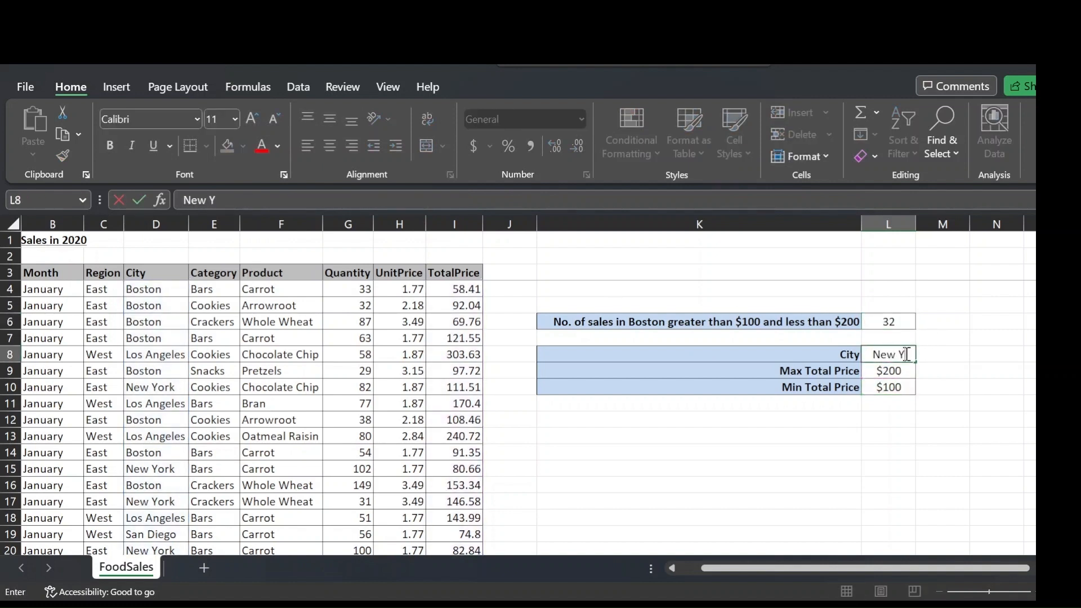
text(ork)
key(Return)
key(Up)
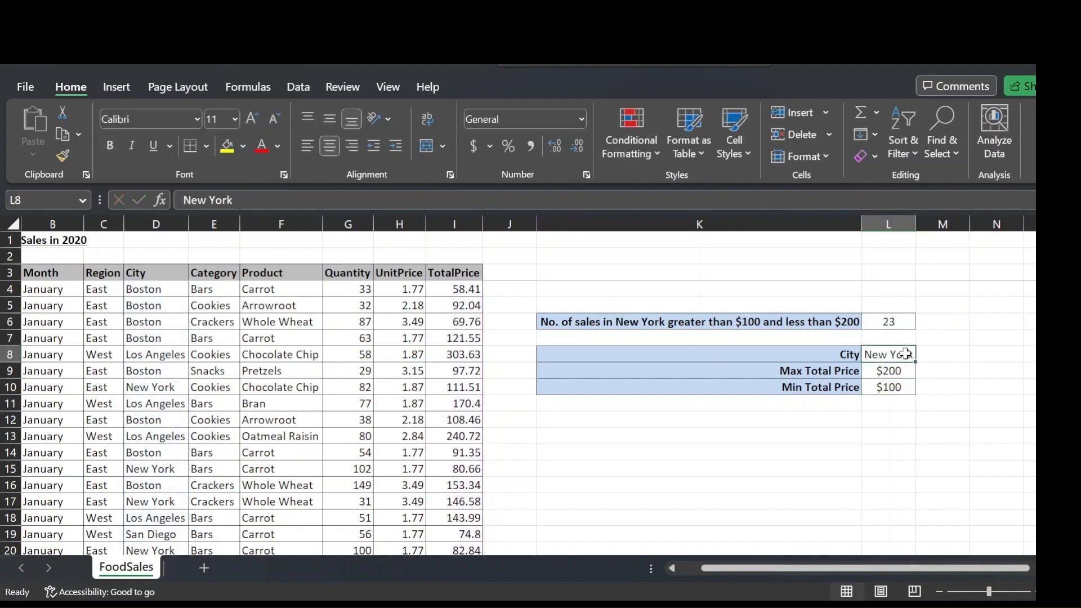
key(Left)
key(Left)
key(Up)
key(Right)
key(Right)
key(Up)
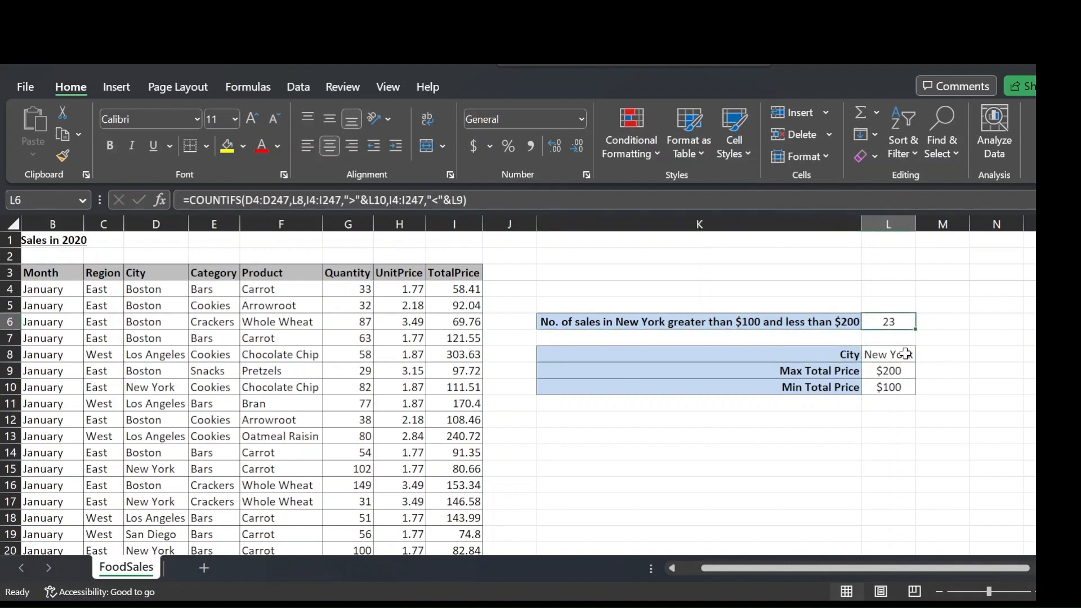
Change the Max Total Price criterion in L9 to 300 and return to the COUNTIFS result in L6
key(Left)
key(Right)
key(Left)
key(Right)
key(Right)
key(Down)
key(Down)
key(Down)
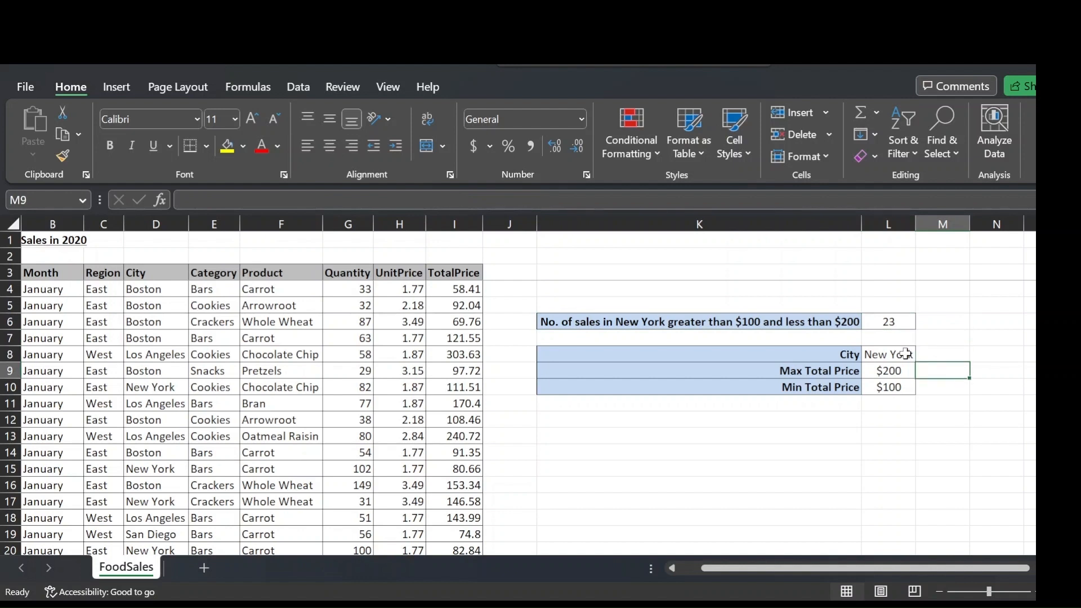
key(Left)
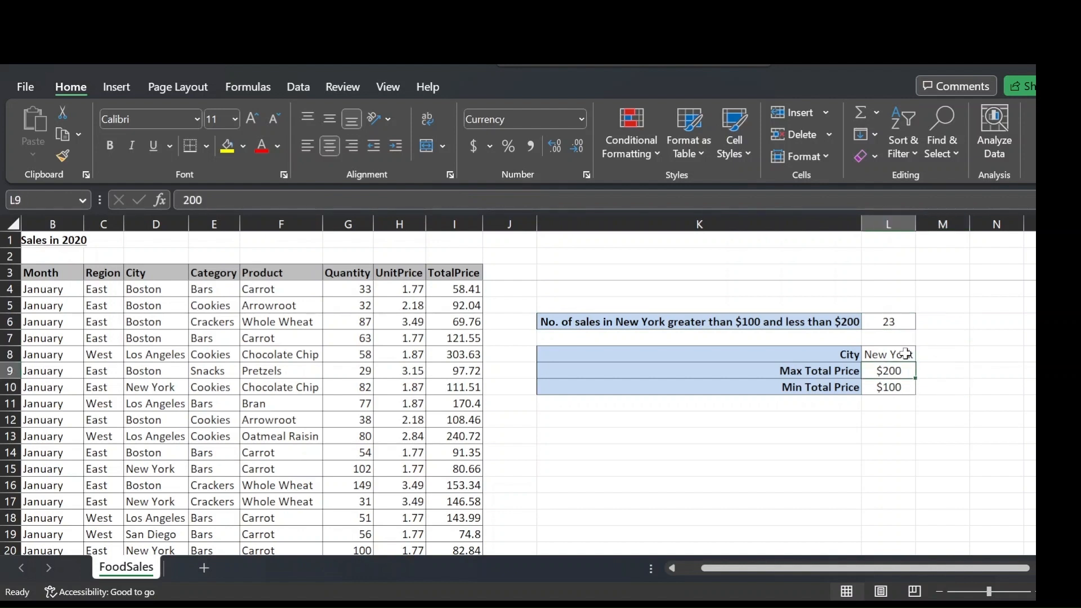
text(300)
key(Return)
key(Up)
key(Up)
key(Up)
key(Up)
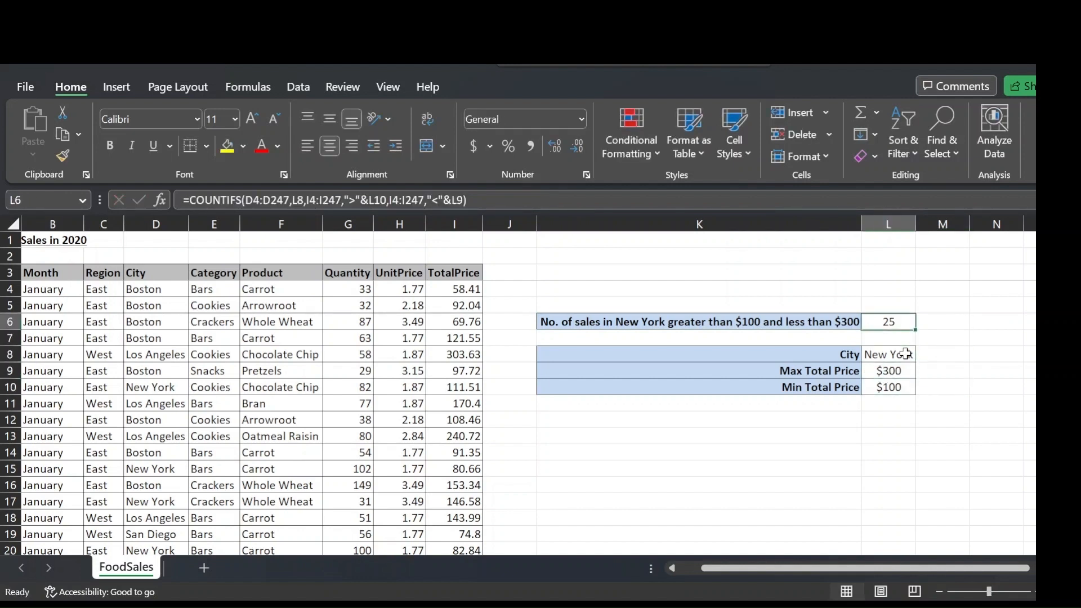
Change the Min Total Price criterion in L10 to 50
key(Left)
key(Right)
key(Right)
key(Down)
key(Down)
key(Down)
key(Down)
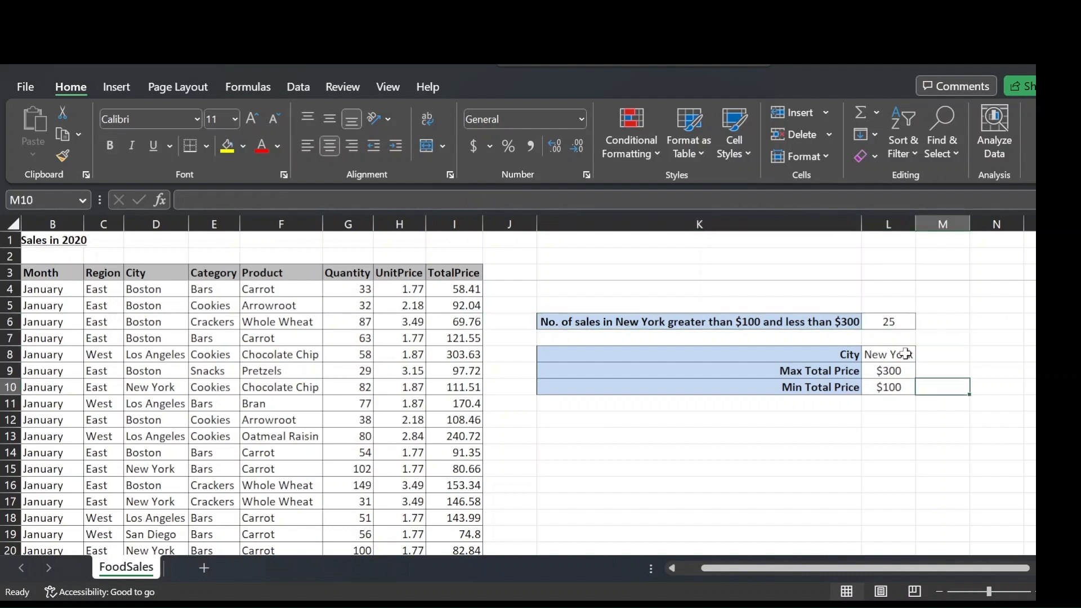
key(Left)
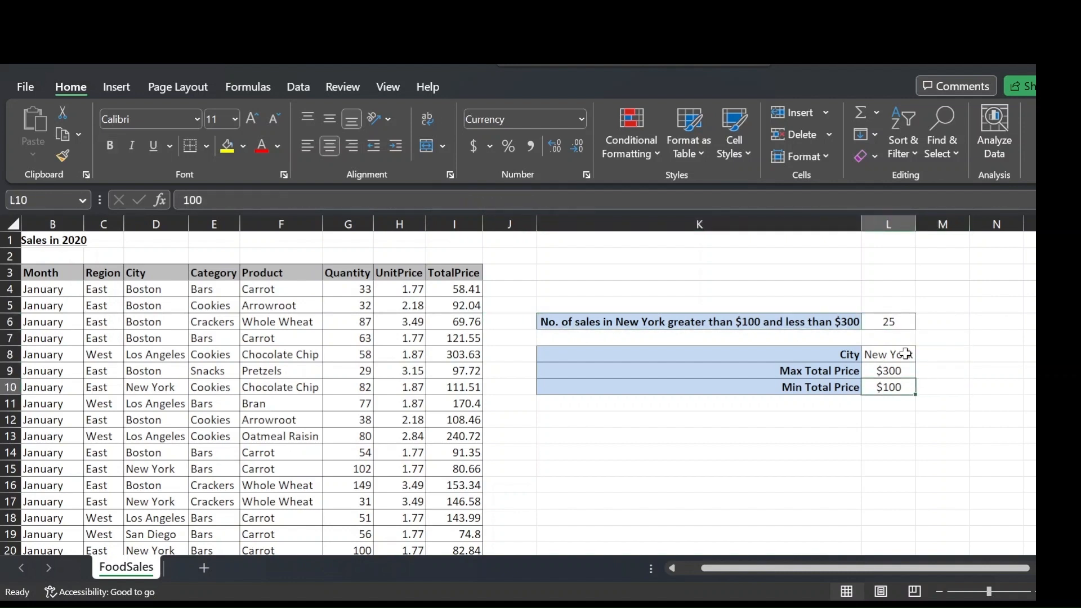
text(50)
key(Return)
Examine the label formula in K6 and the COUNTIFS result beside it for the changed criteria
key(Up)
key(Up)
key(Right)
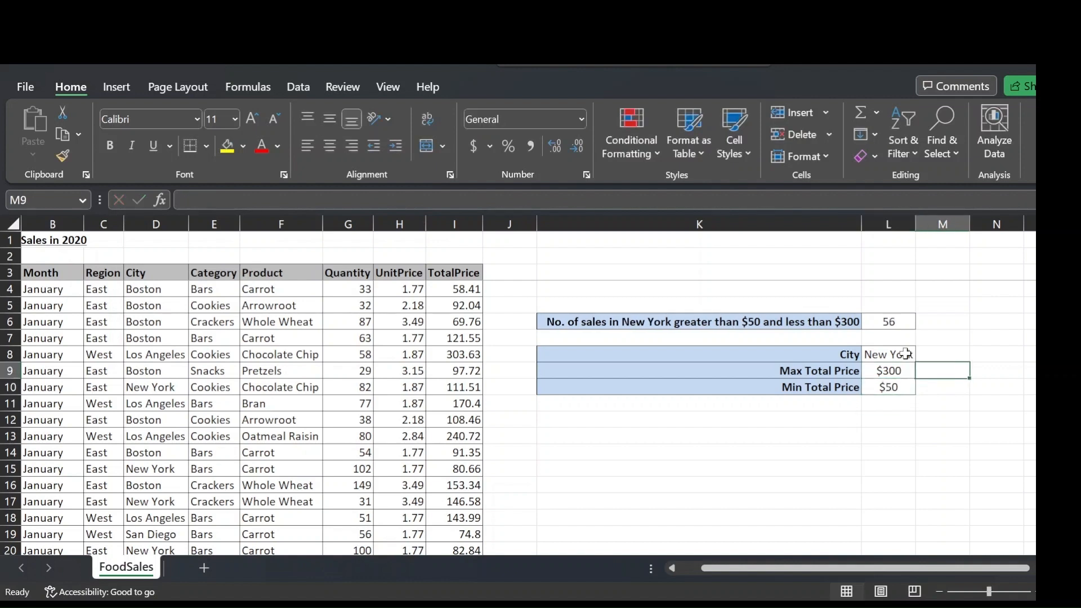
key(Up)
key(Up)
key(Up)
key(Left)
key(Left)
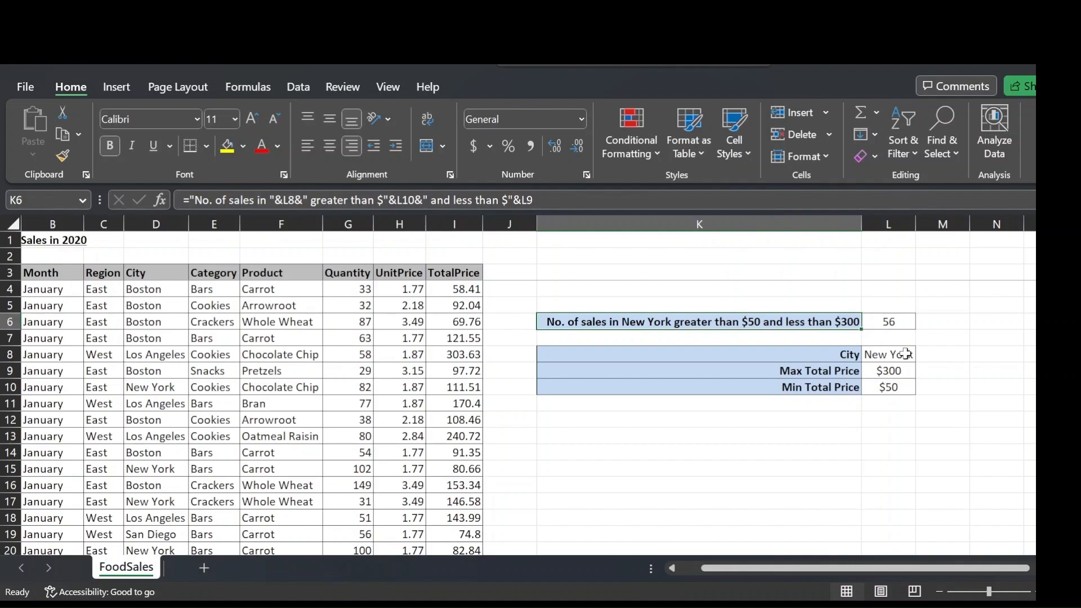
key(Right)
key(Right)
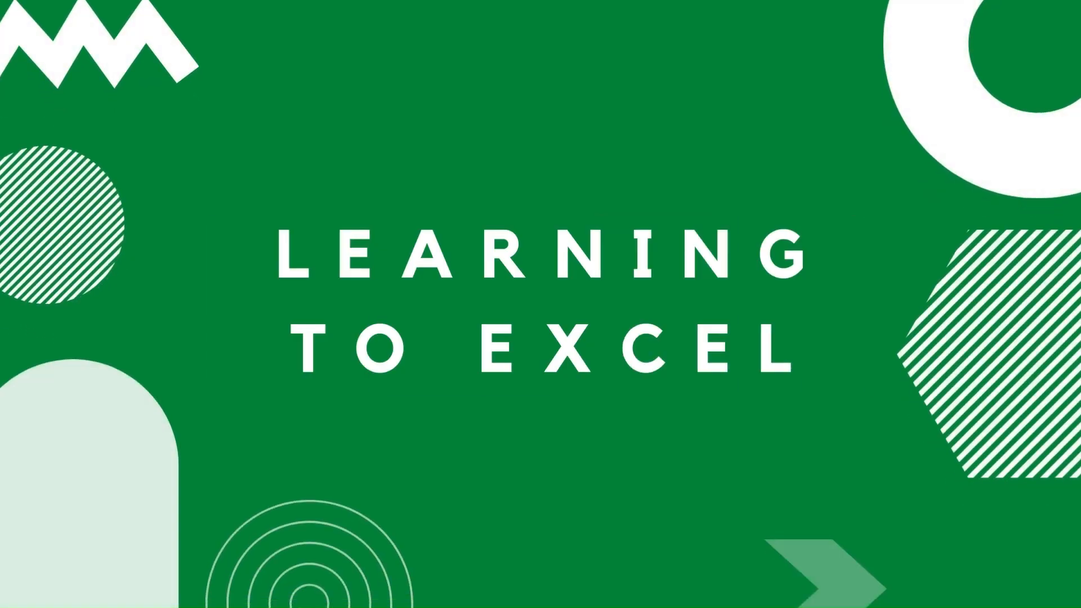